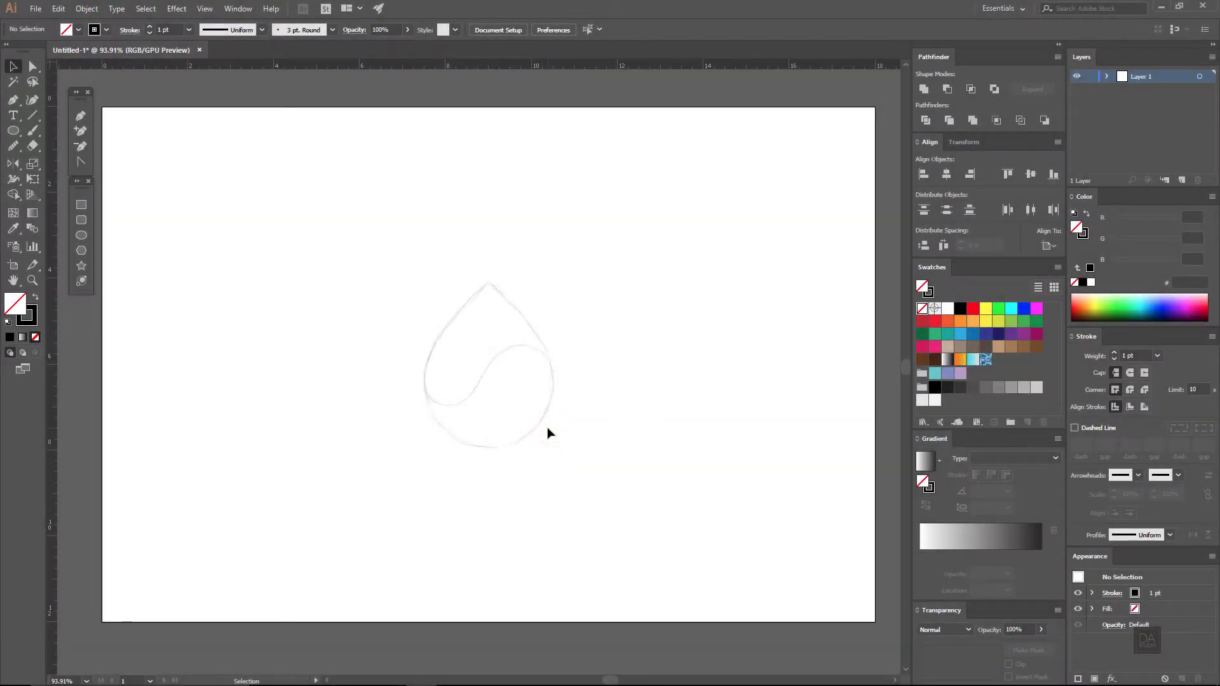
Pick the Ellipse tool and zoom in on the water-drop sketch.
left_click(81, 237)
left_click(490, 364, "ctrl")
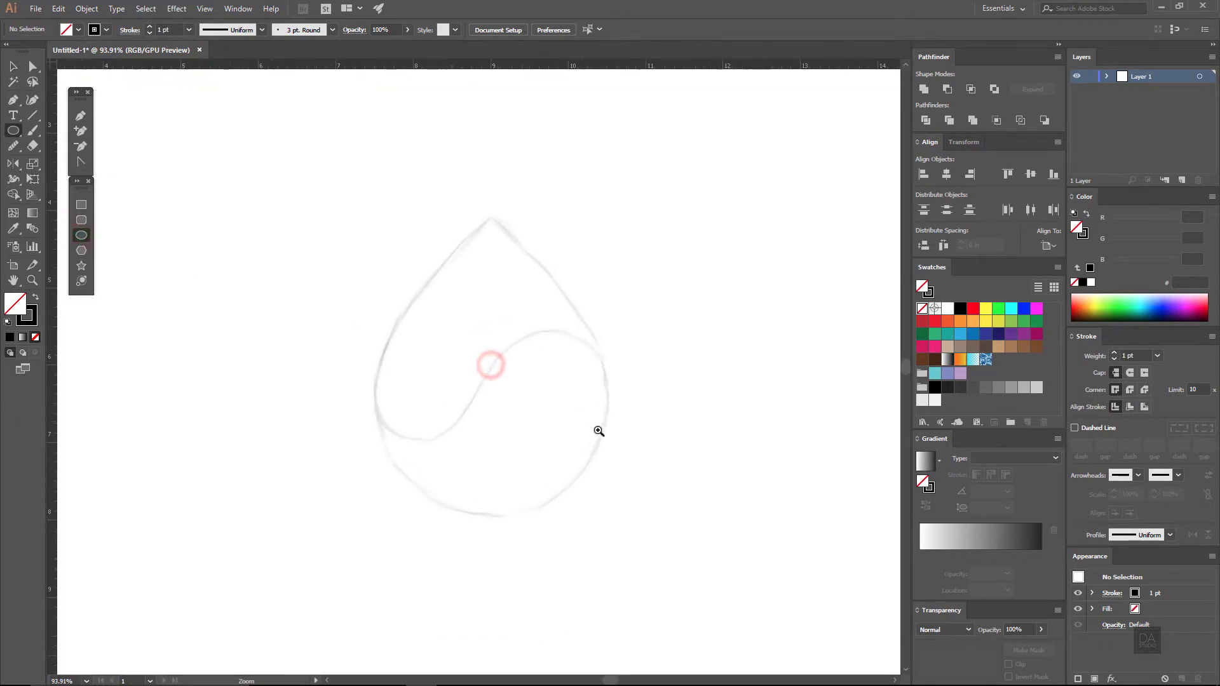
Draw a circle about 2.985 in wide and fit it over the sketch's round bottom.
left_click_drag(491, 383, 609, 501)
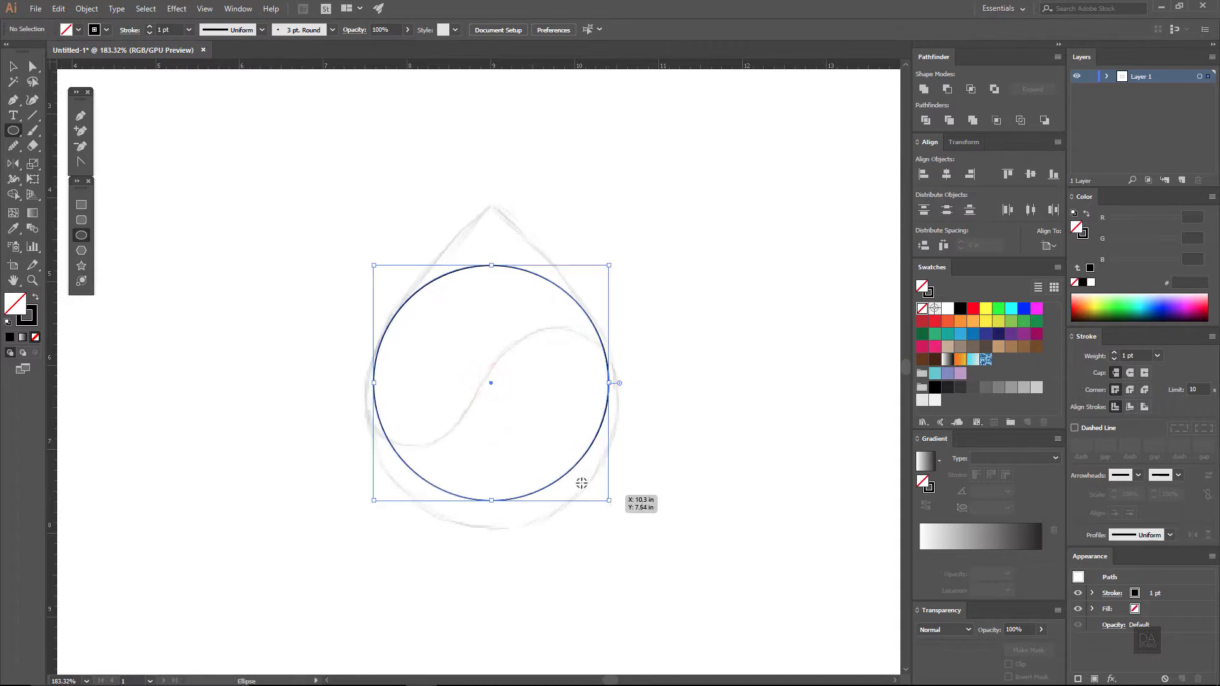
left_click(12, 66)
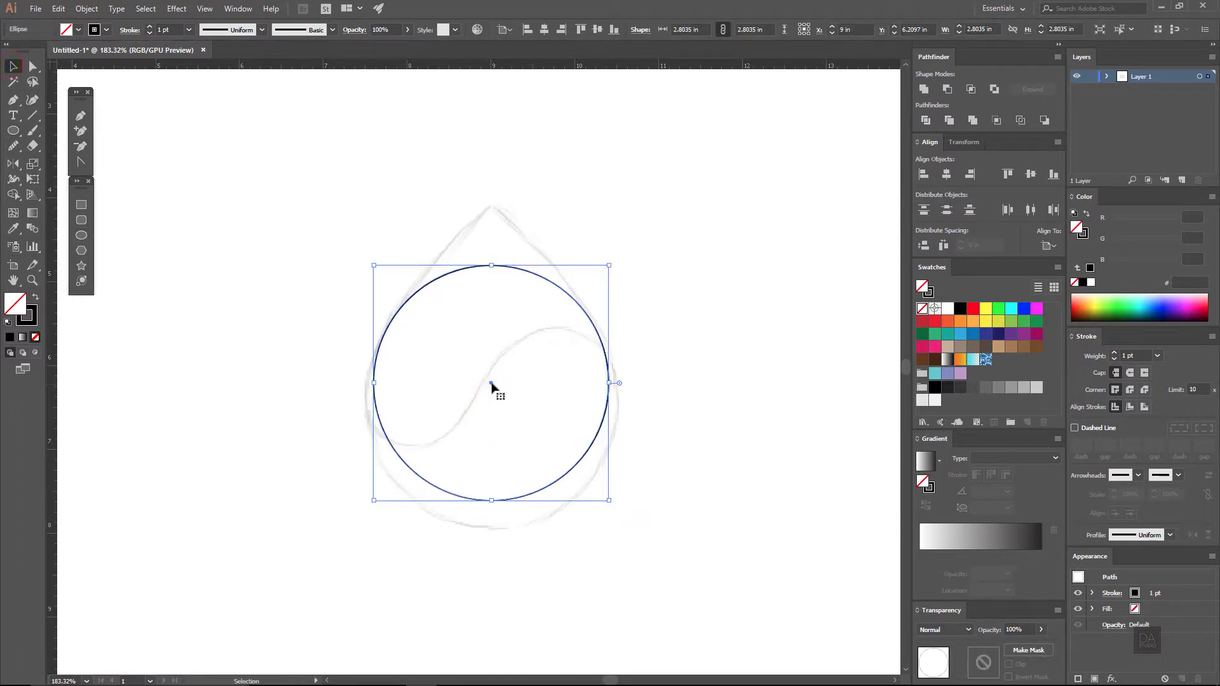
left_click_drag(491, 385, 491, 413)
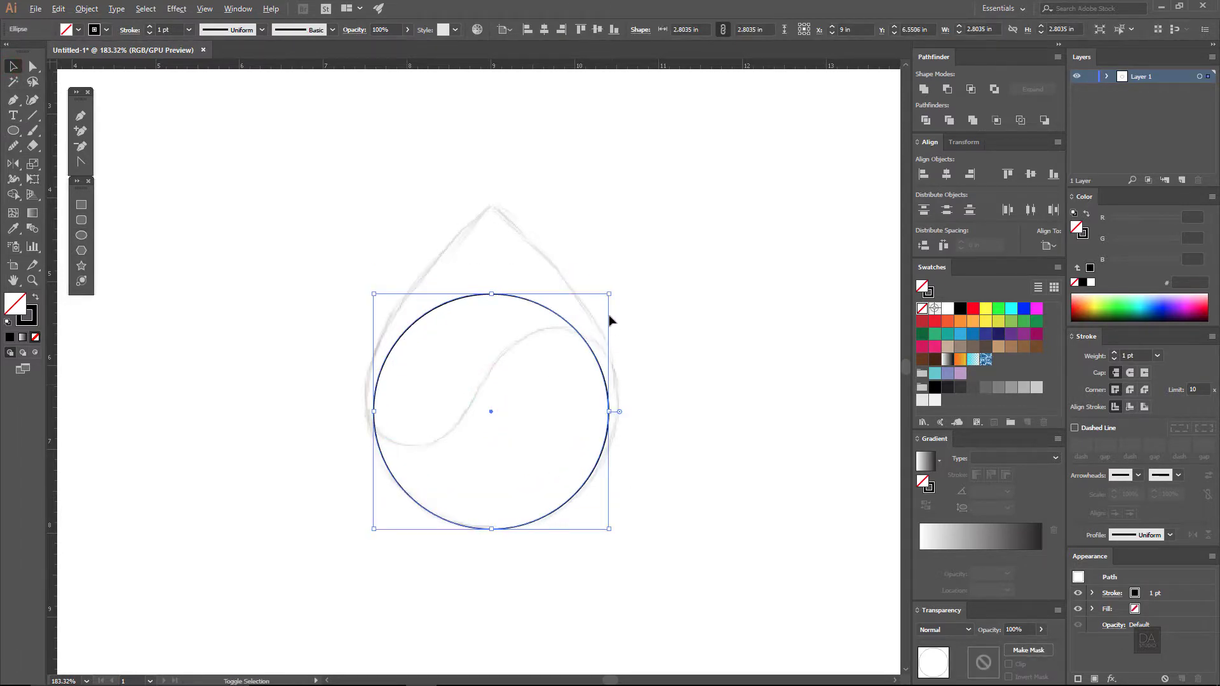
left_click_drag(609, 294, 617, 287)
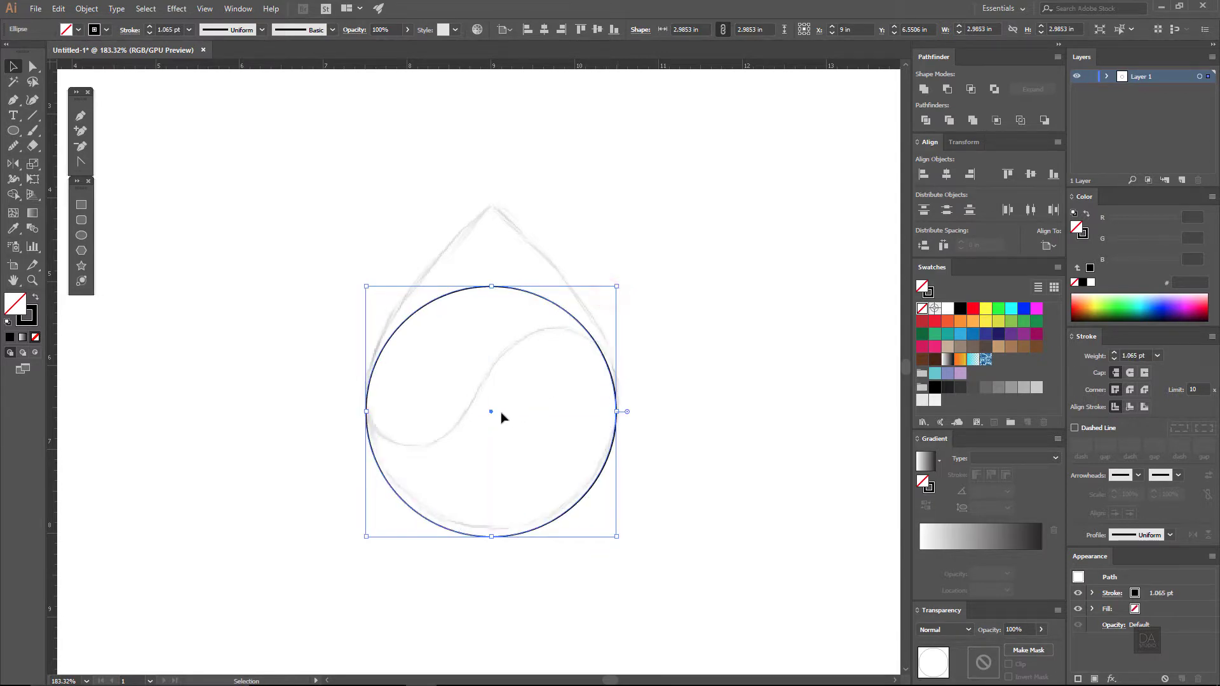
left_click_drag(491, 415, 492, 404)
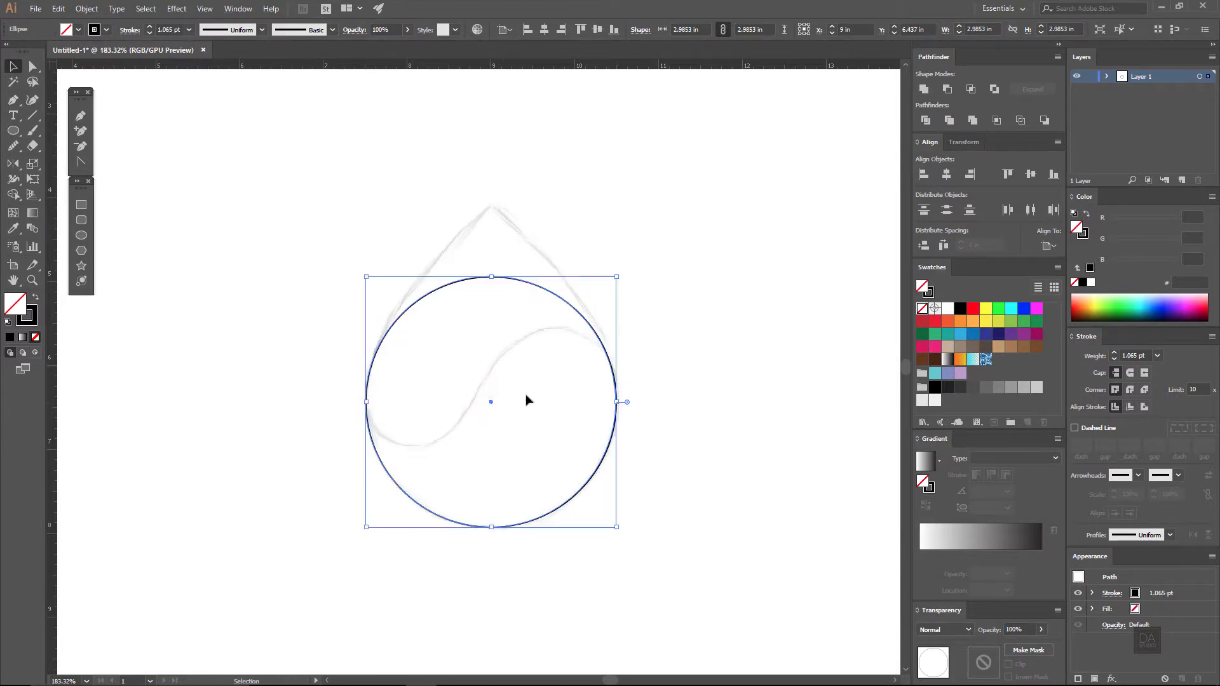
left_click(647, 371)
left_click_drag(525, 322, 555, 327)
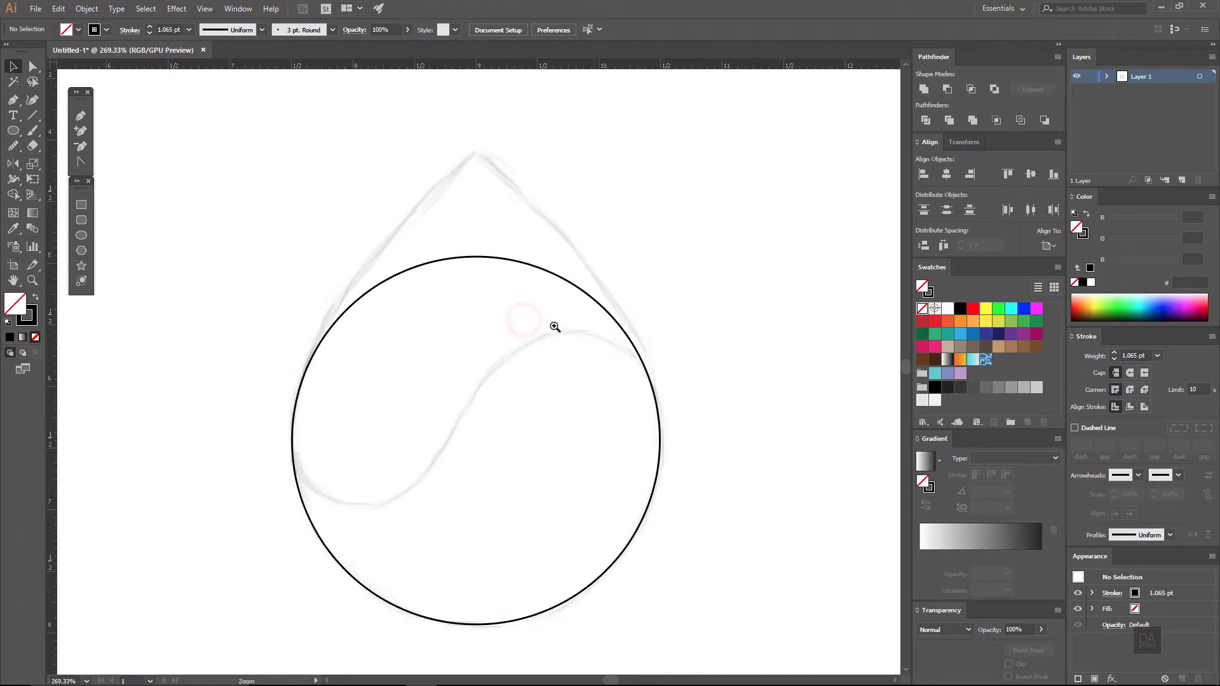
Pen-trace the drop's left side as a curve from the tip to the circle's left edge.
left_click(84, 118)
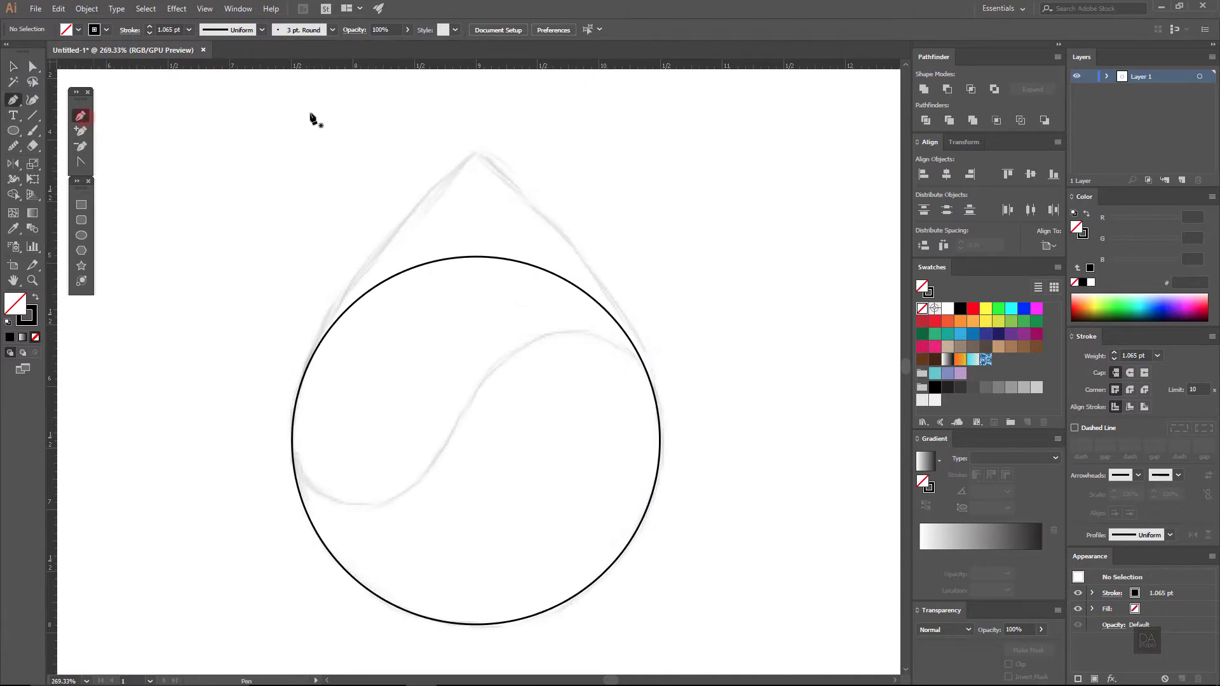
left_click(475, 152)
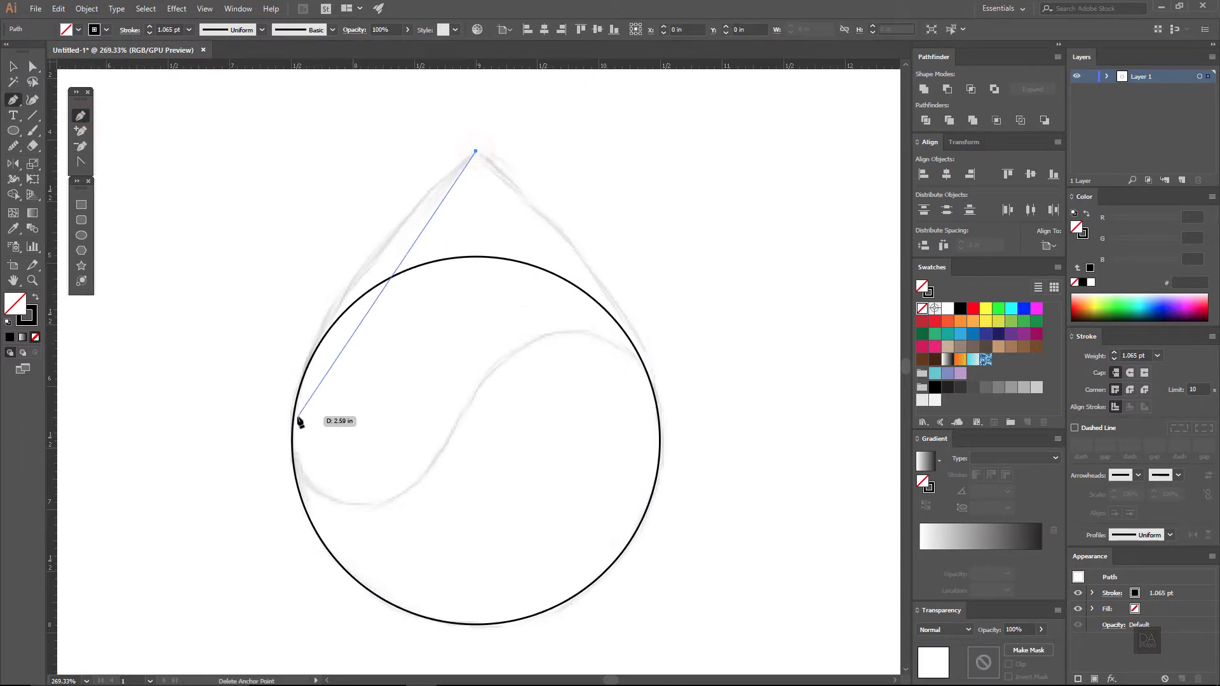
left_click_drag(294, 417, 288, 539)
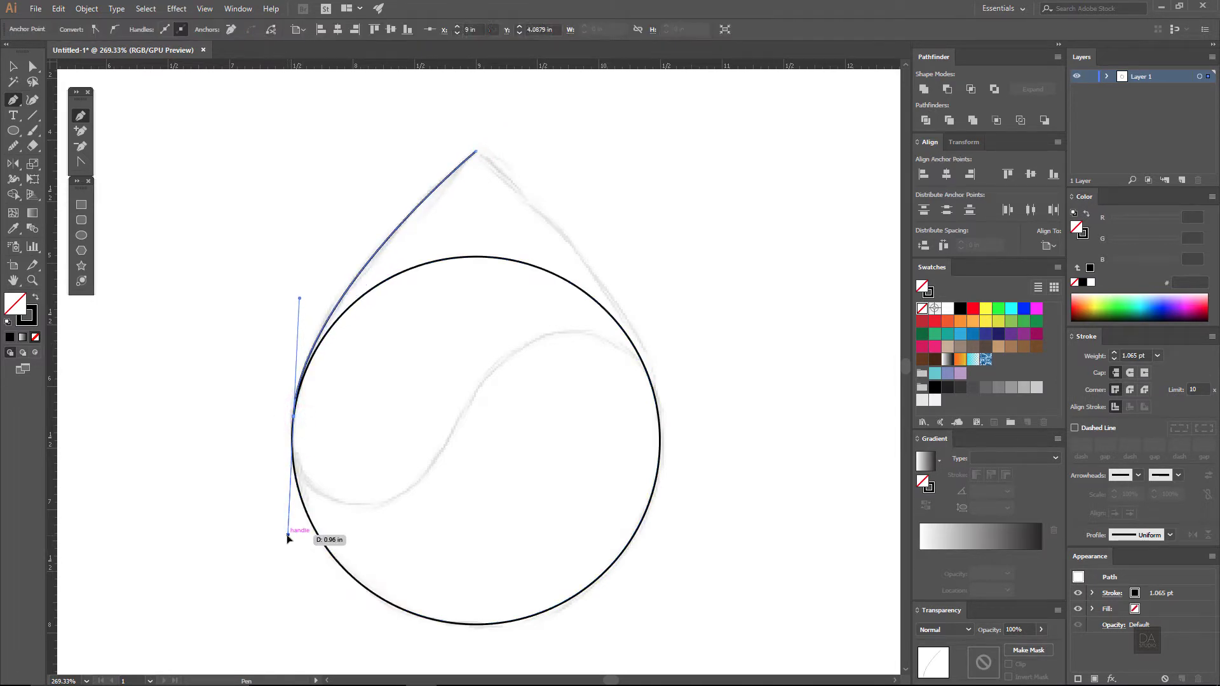
left_click(350, 445, "ctrl")
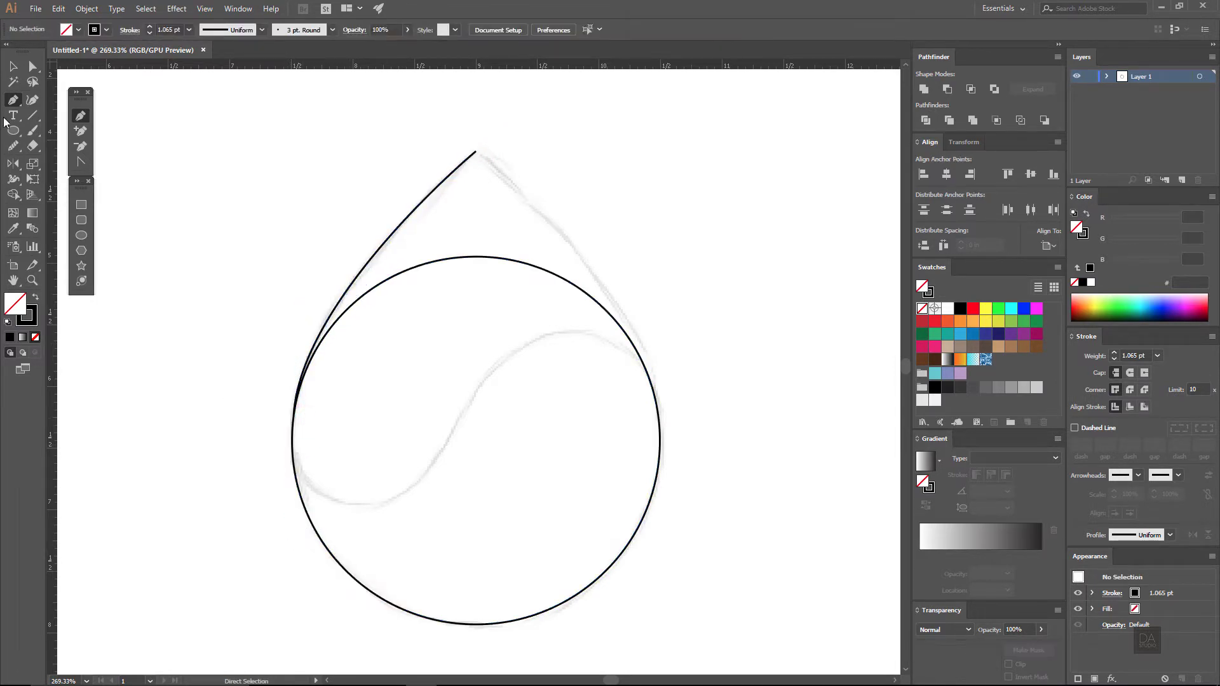
Reflect a vertical copy of the left curve around the tip for the right side.
left_click(14, 67)
left_click(419, 203)
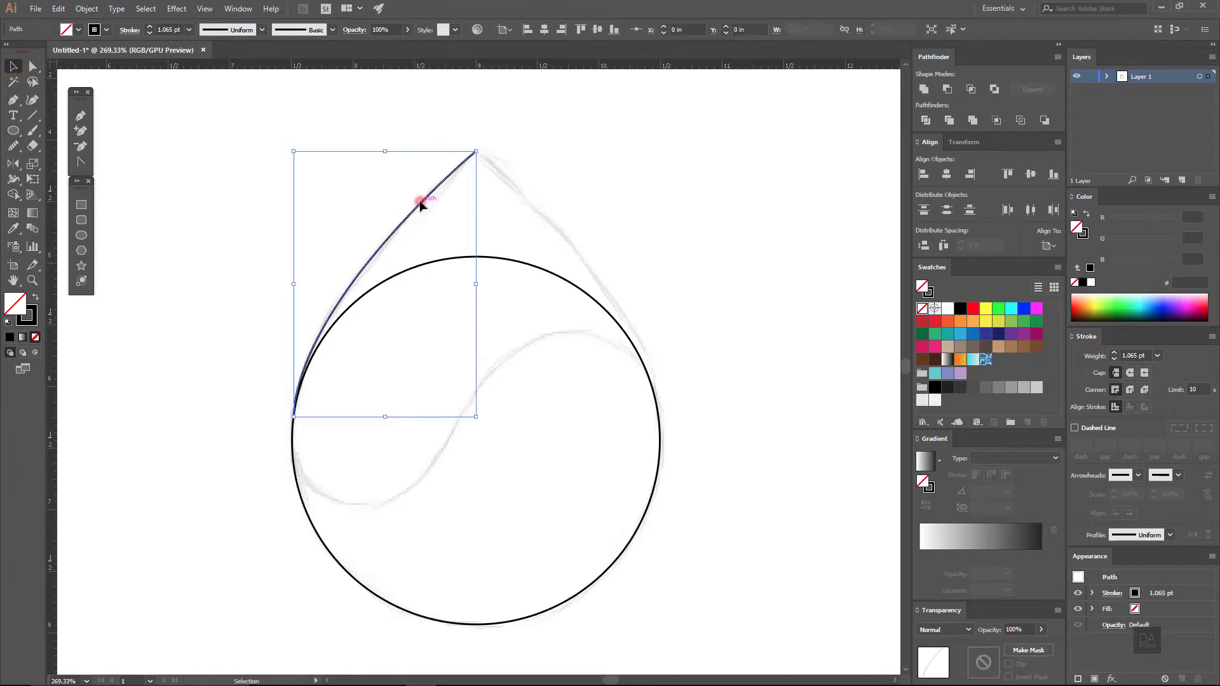
left_click(14, 164)
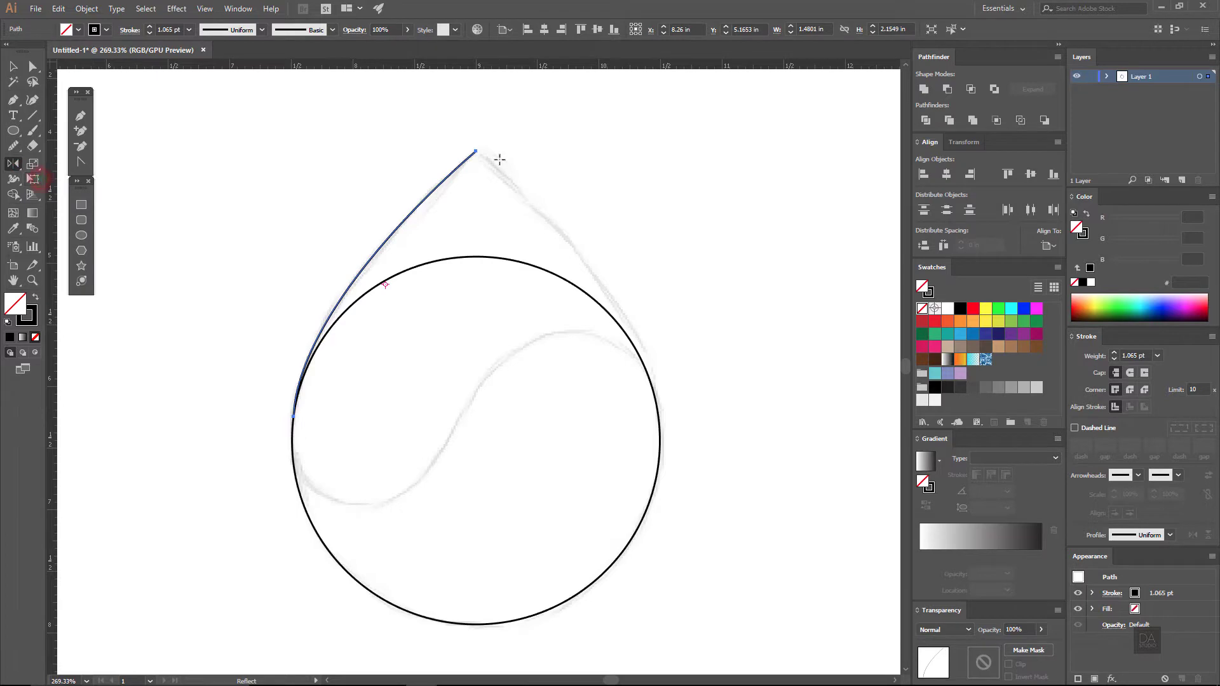
left_click(477, 152, "alt")
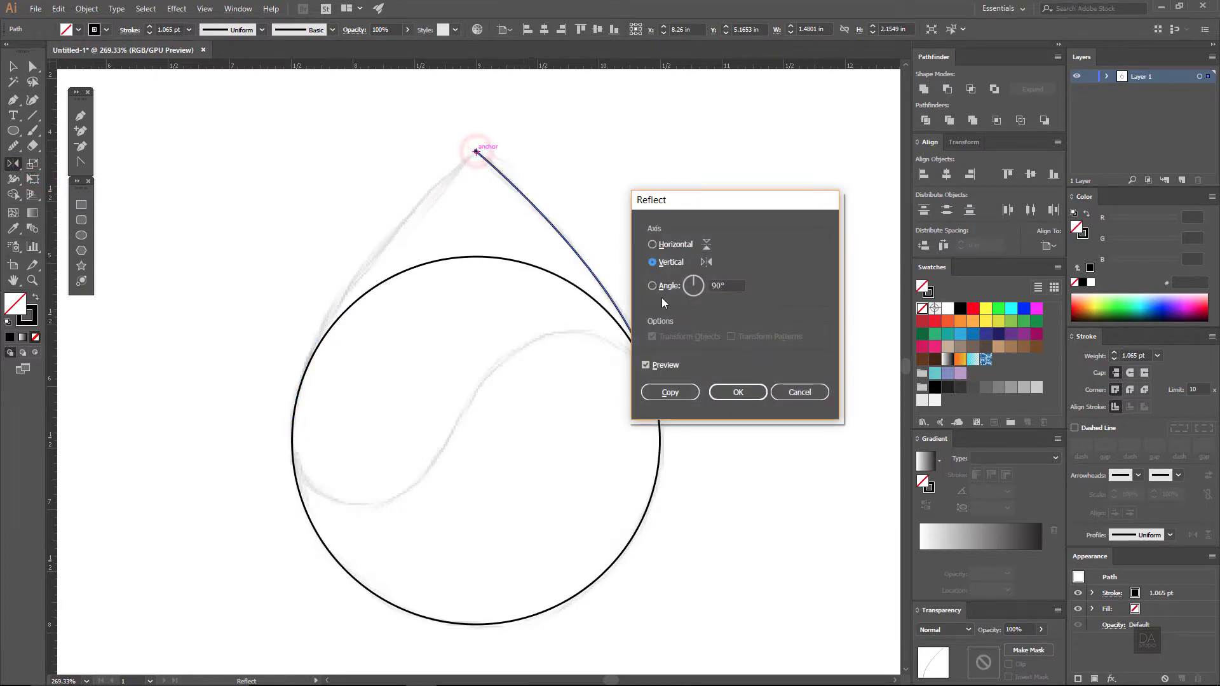
left_click_drag(729, 201, 780, 189)
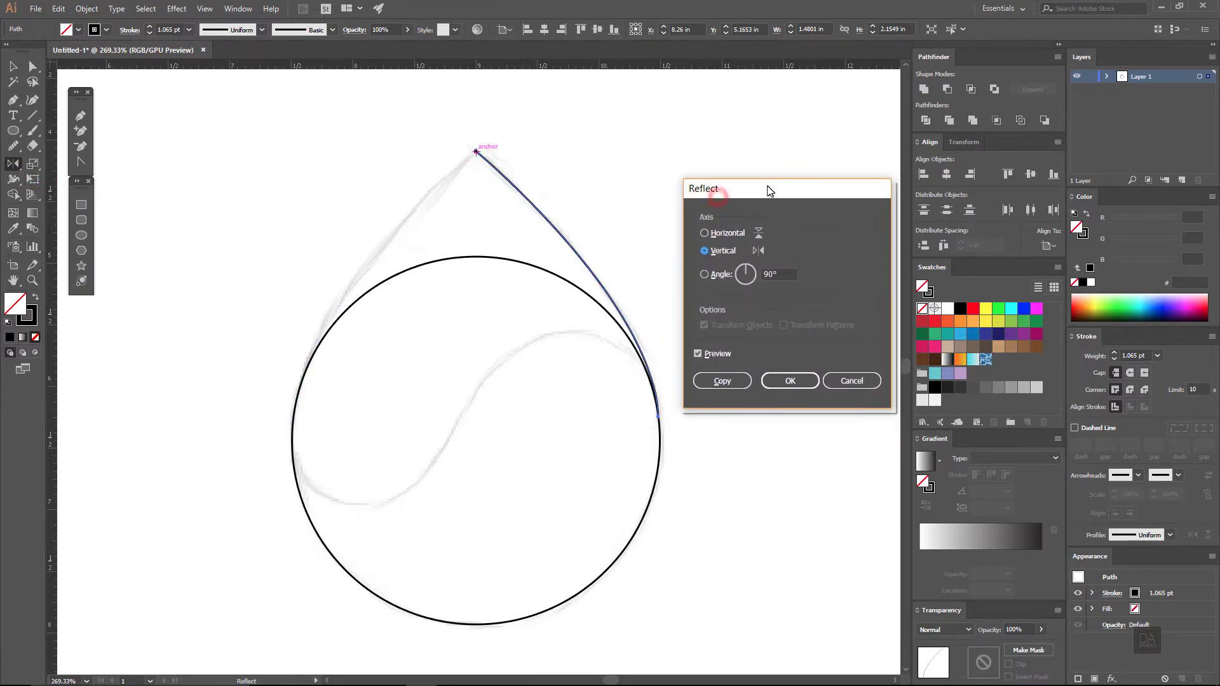
left_click(715, 384)
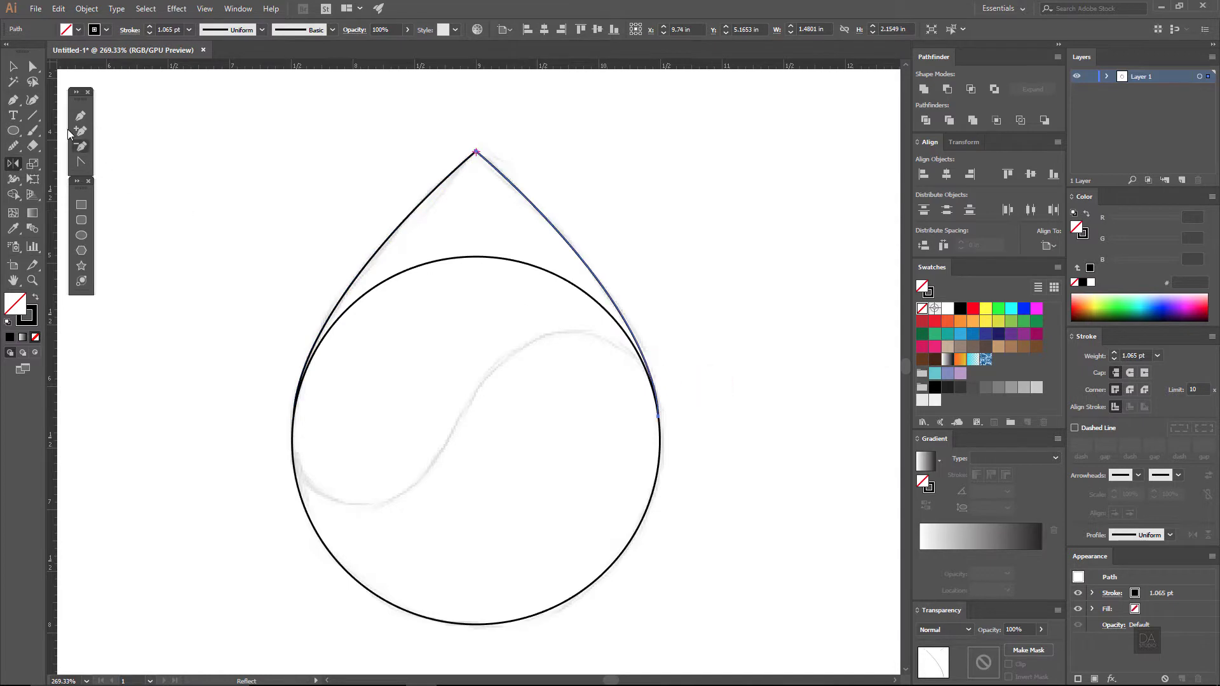
left_click(13, 70)
Switch to Outline view and zoom in to inspect where the left curves meet the circle.
left_click(205, 9)
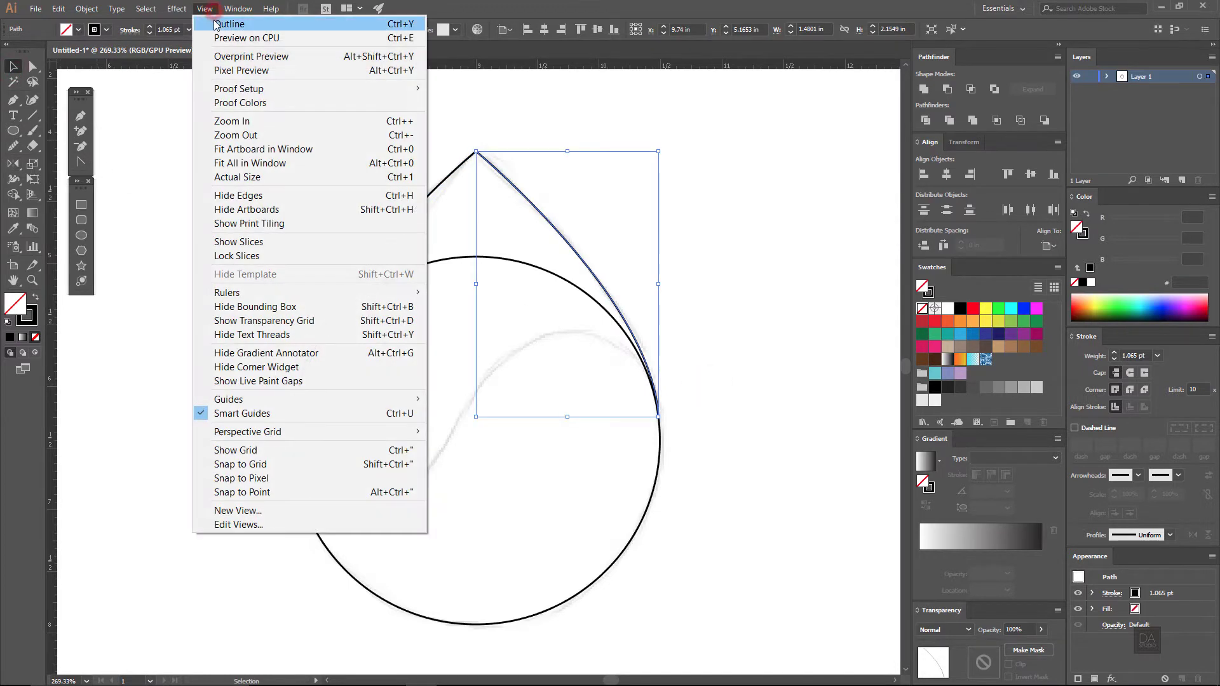
left_click(216, 24)
left_click(245, 270)
key("z")
left_click_drag(264, 379, 529, 463)
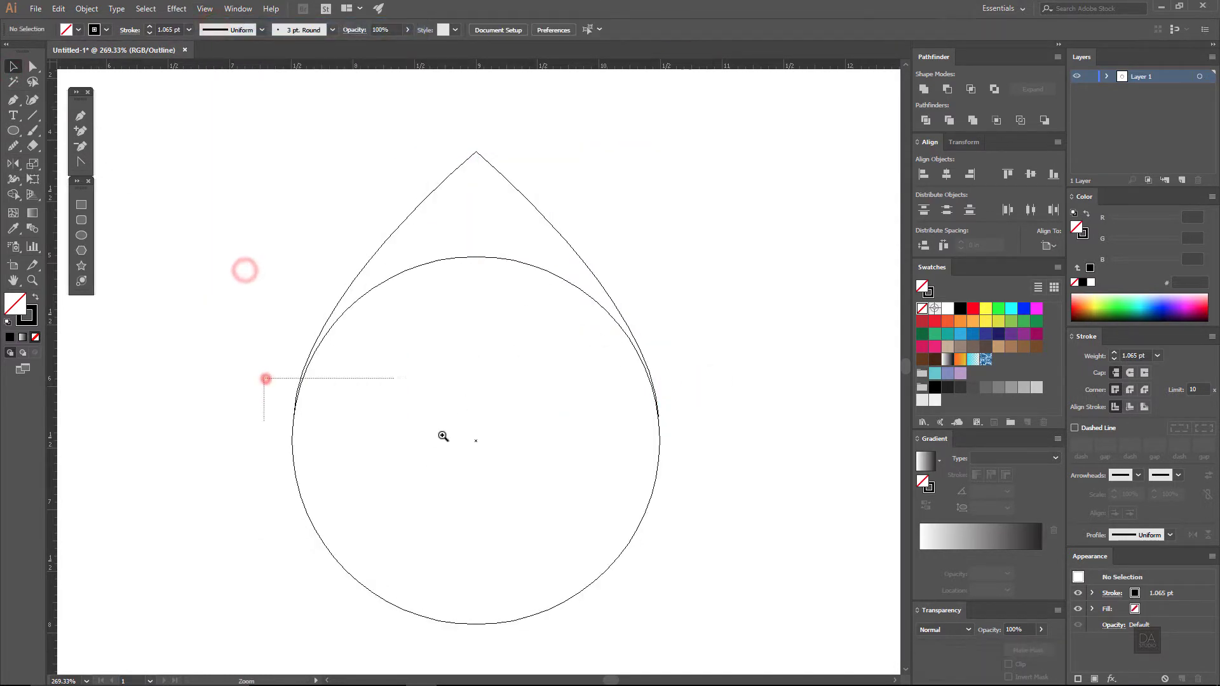
key("space")
left_click_drag(223, 352, 219, 512)
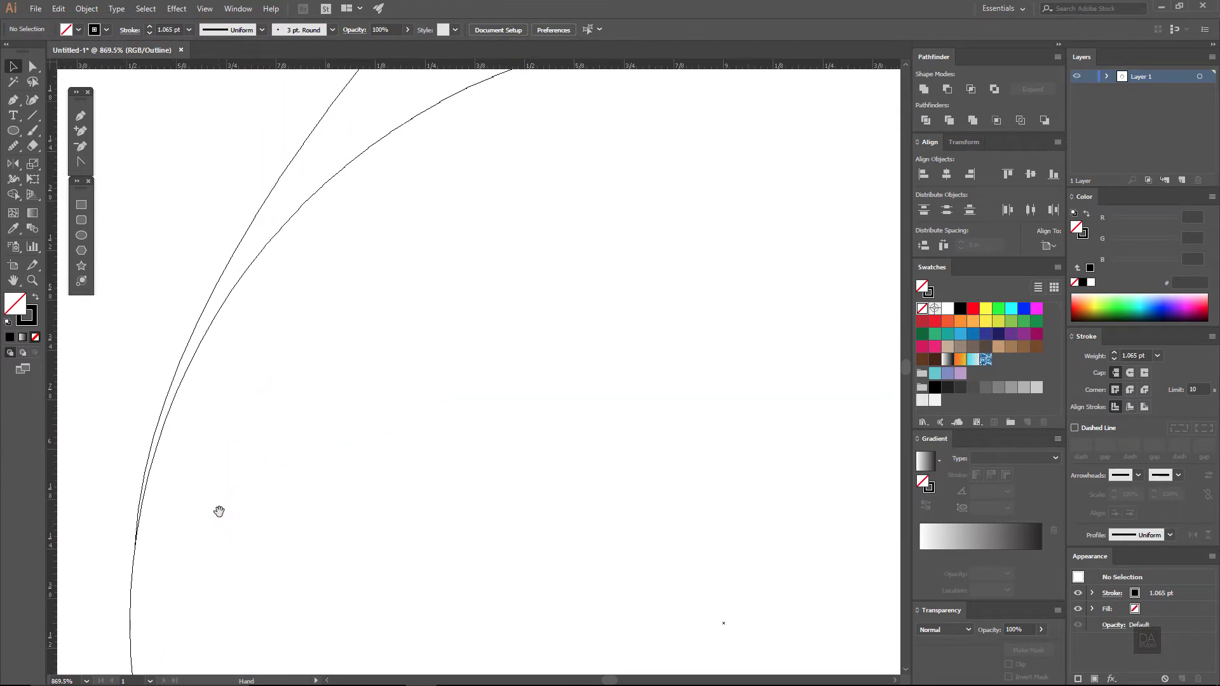
Return to GPU Preview, frame the drop, and marquee-select the circle and both curves.
left_click(205, 8)
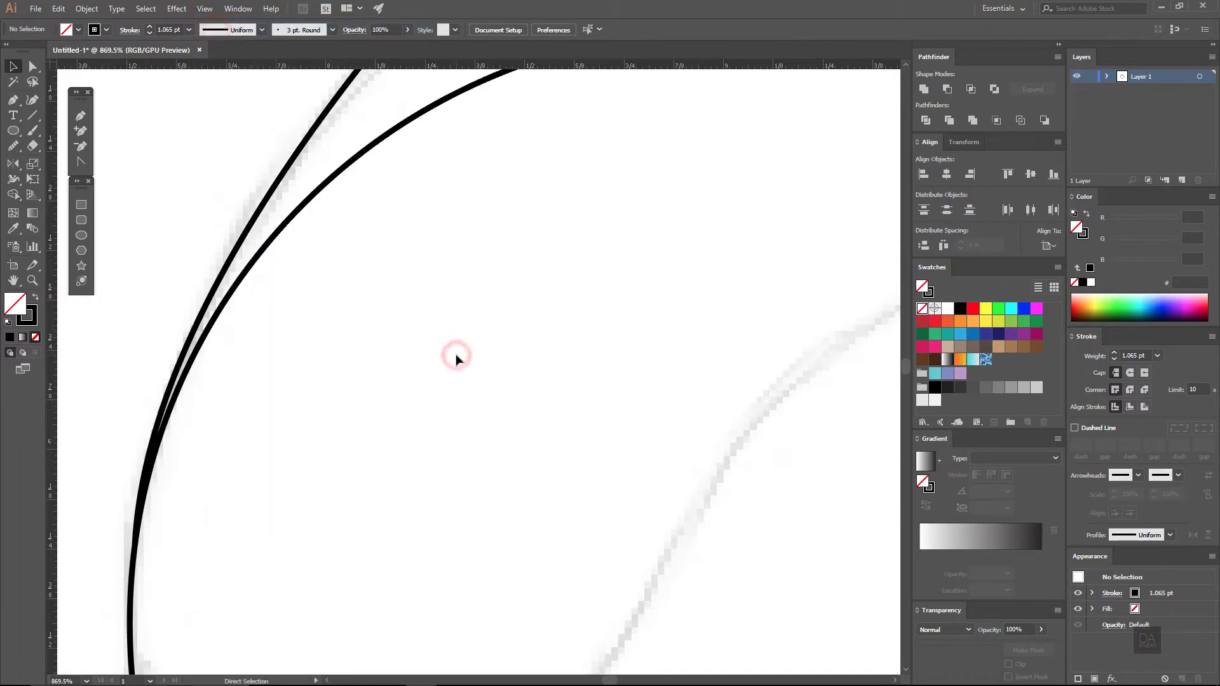
key("ctrl+0")
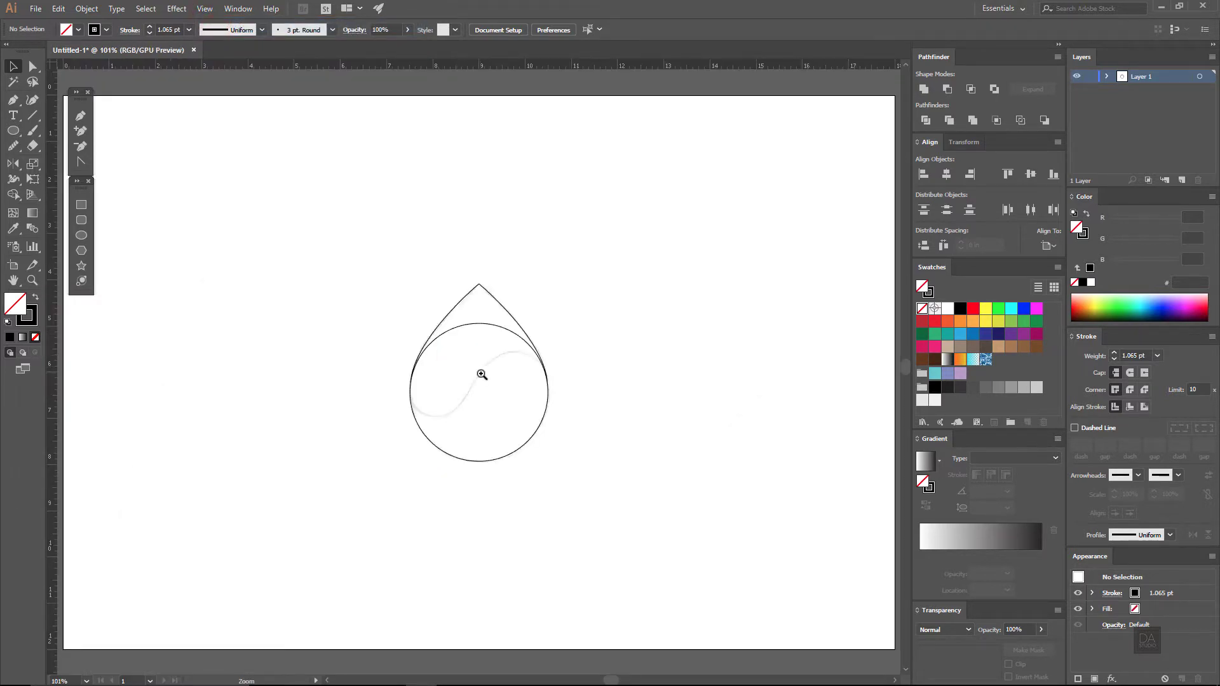
left_click_drag(481, 374, 691, 430)
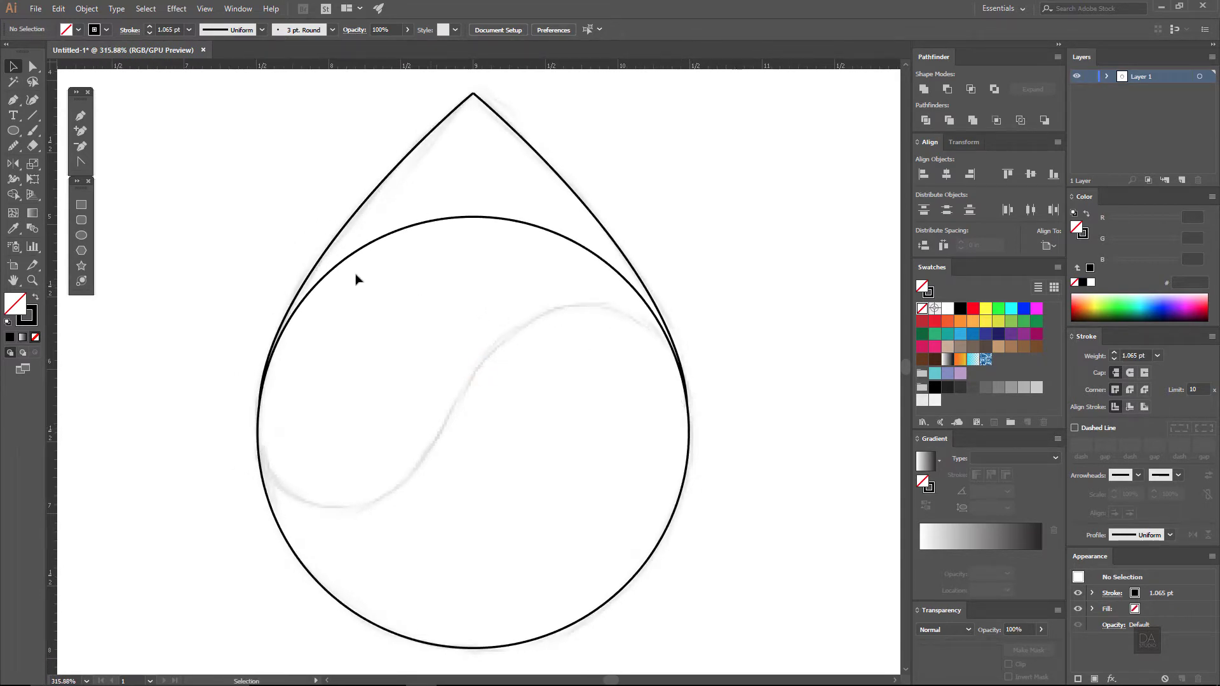
scroll(307, 272, "down", 1)
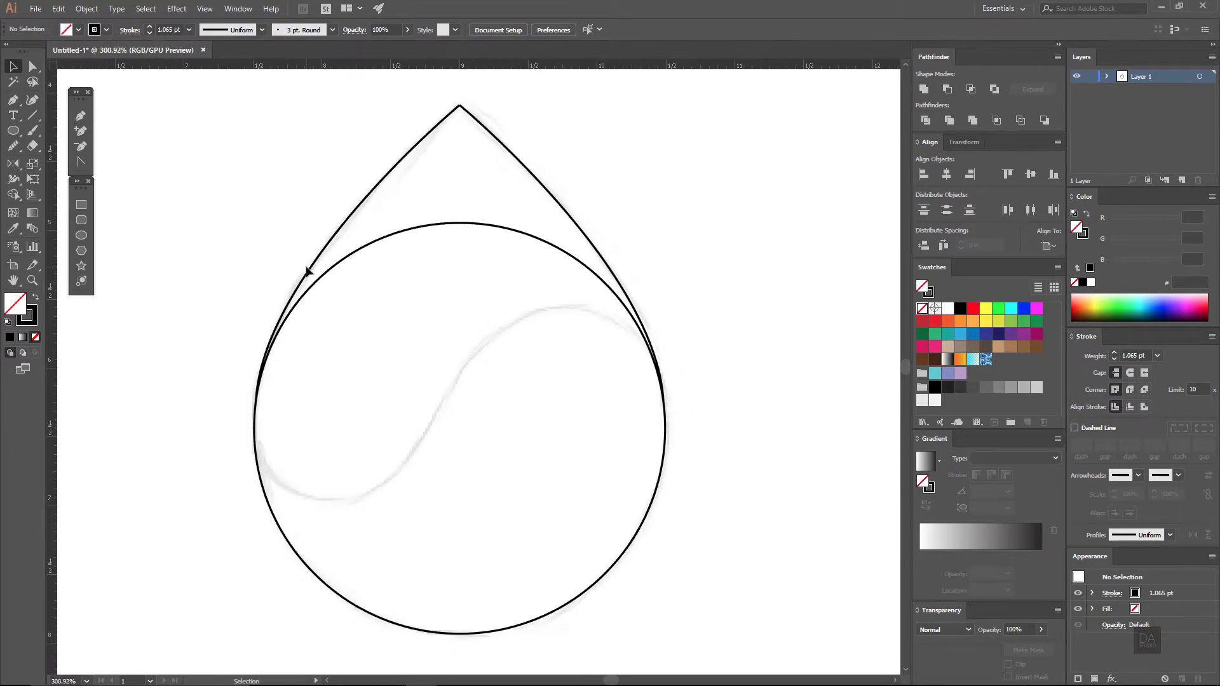
left_click_drag(316, 270, 299, 264)
key("v")
left_click_drag(240, 128, 621, 428)
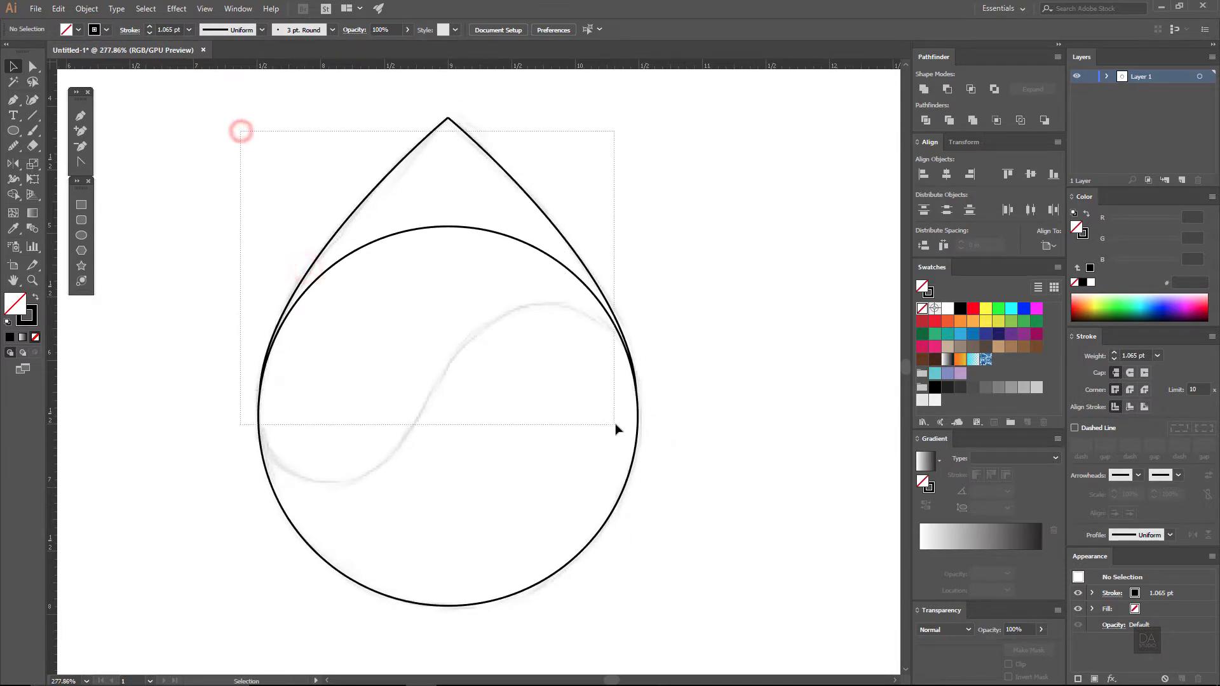
Merge the circle and side curves into one drop shape with the Shape Builder.
left_click(12, 195)
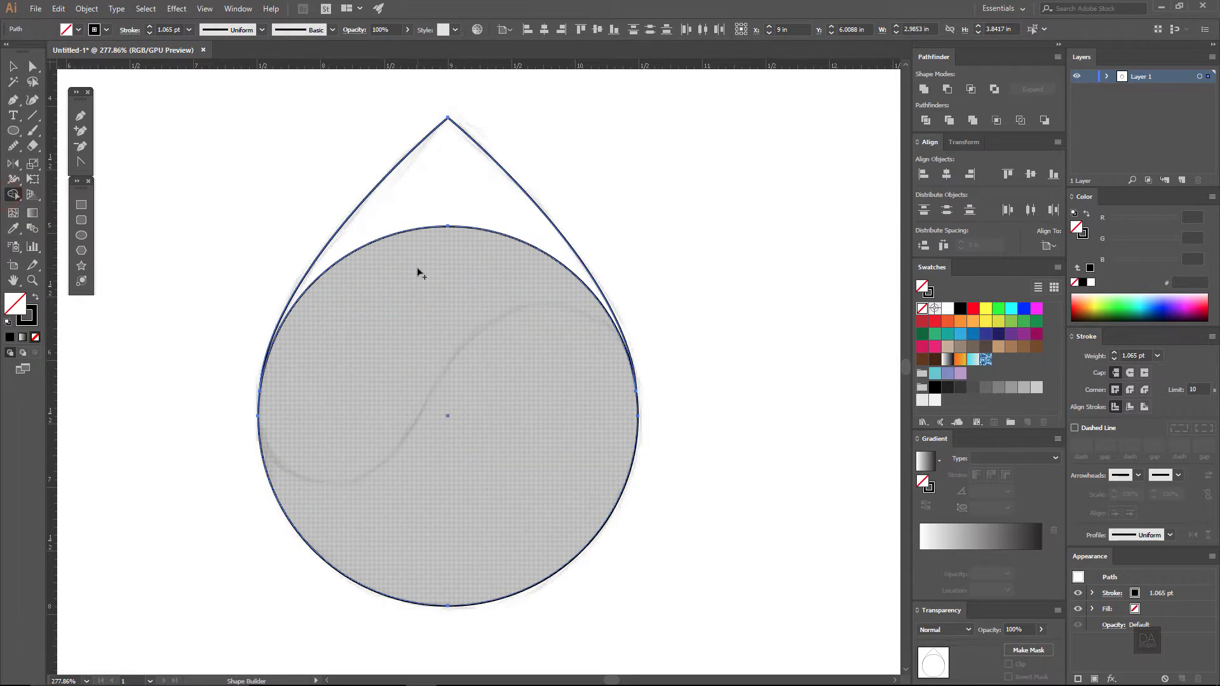
left_click_drag(439, 208, 443, 301)
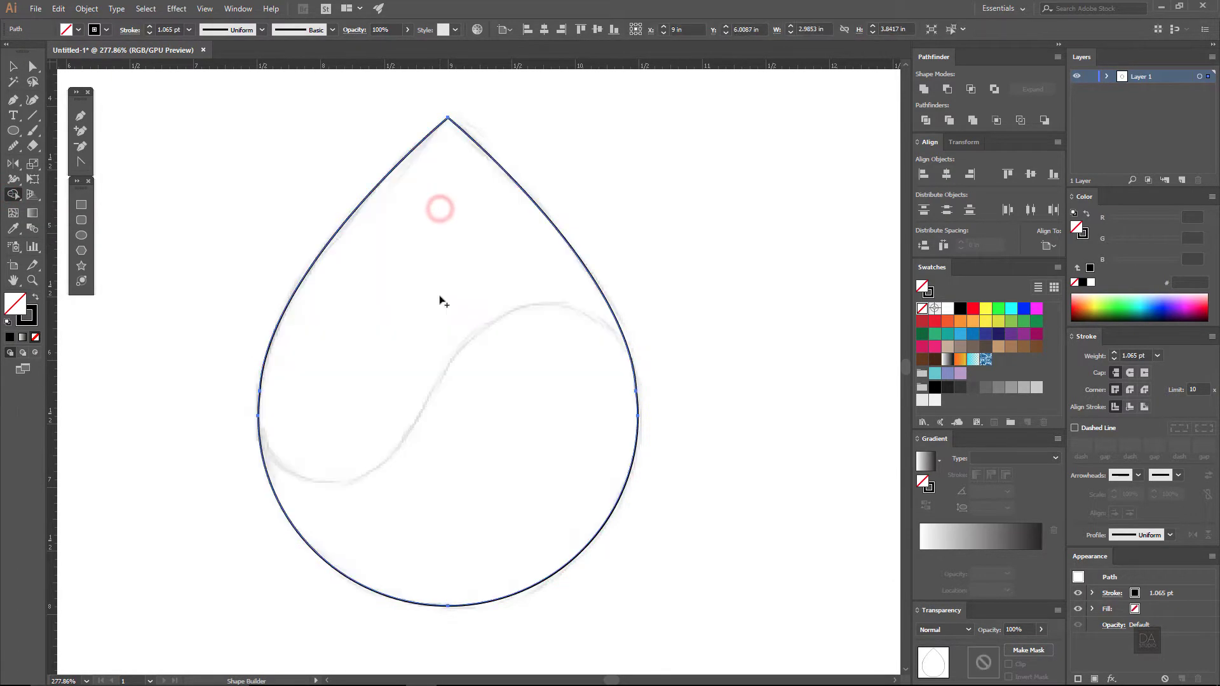
key("v")
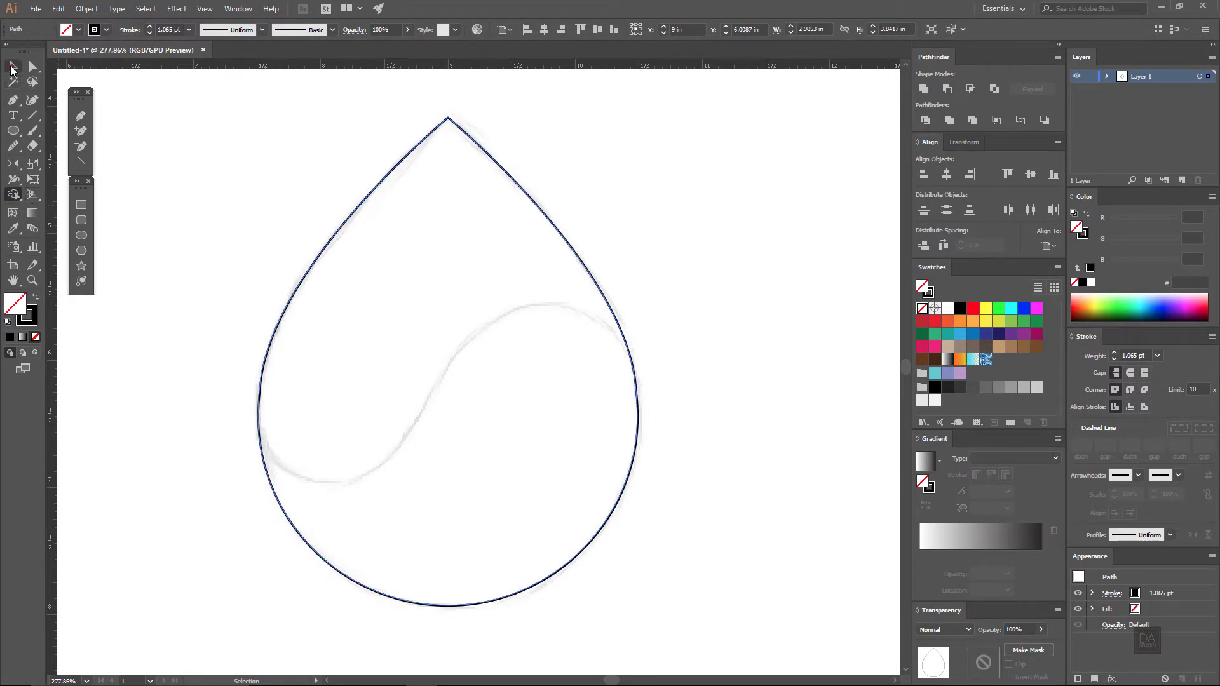
left_click(280, 211)
left_click_drag(633, 373, 692, 380)
key("ctrl+z")
Smooth the teardrop's left, right and upper-left edges with the Smooth Tool, then deselect.
left_click(13, 146)
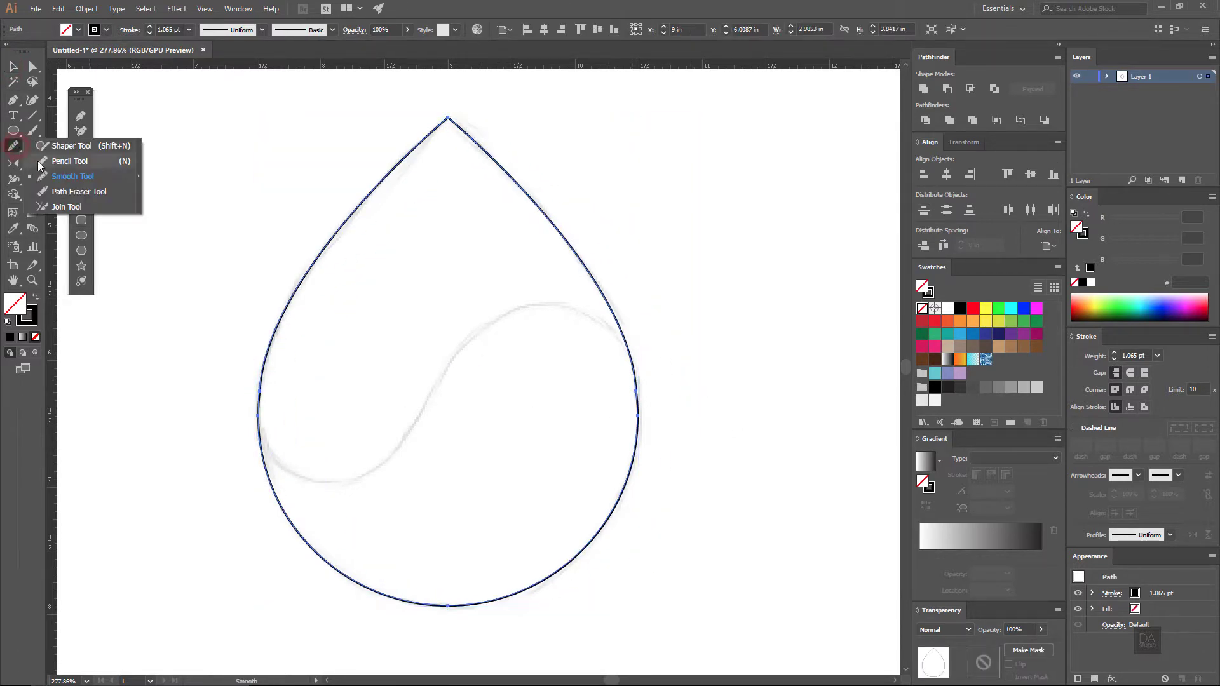
left_click(54, 176)
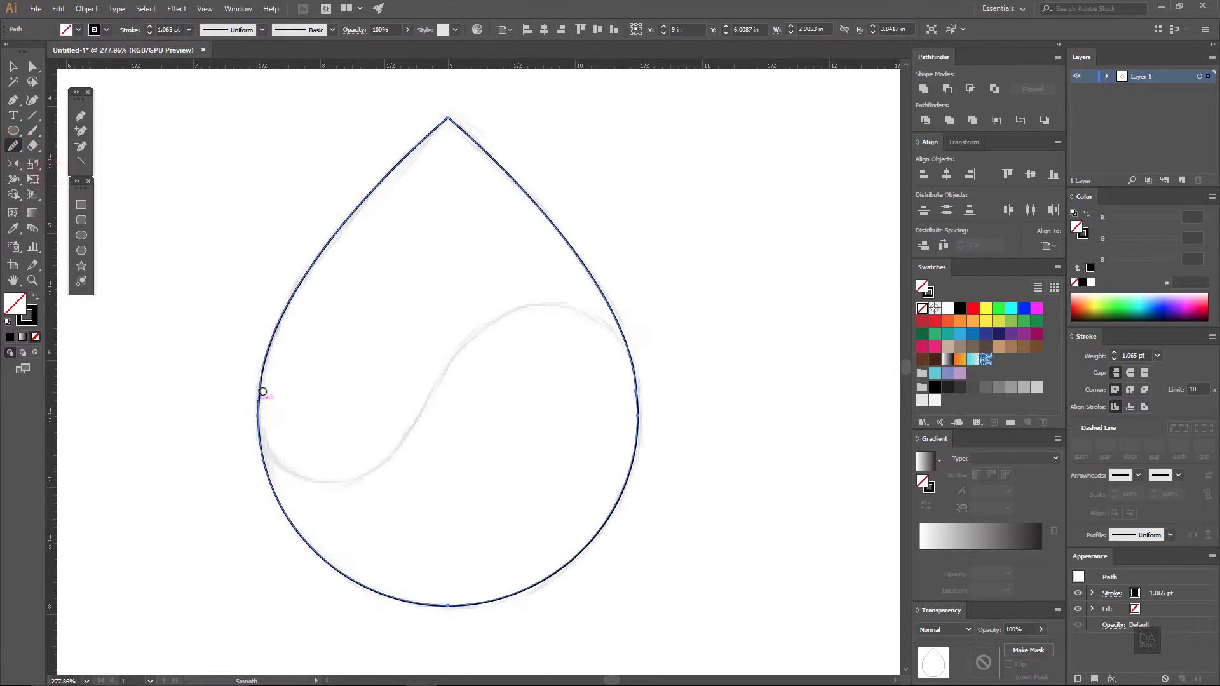
left_click_drag(265, 421, 264, 426)
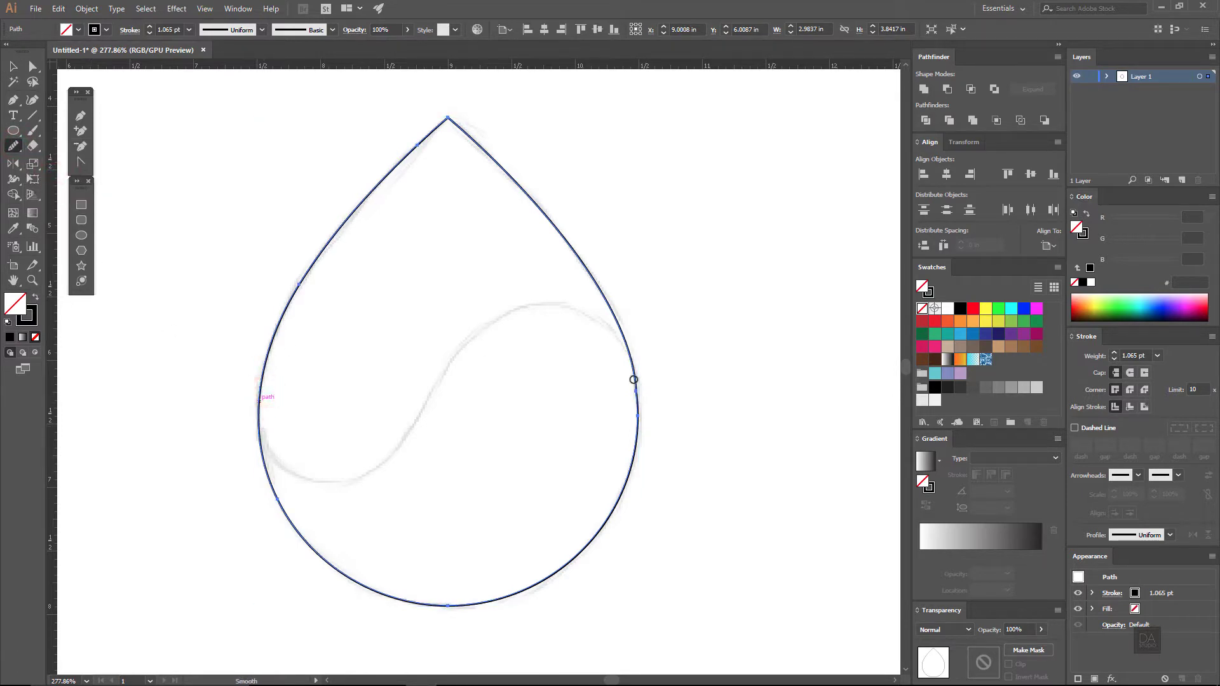
left_click_drag(642, 437, 638, 438)
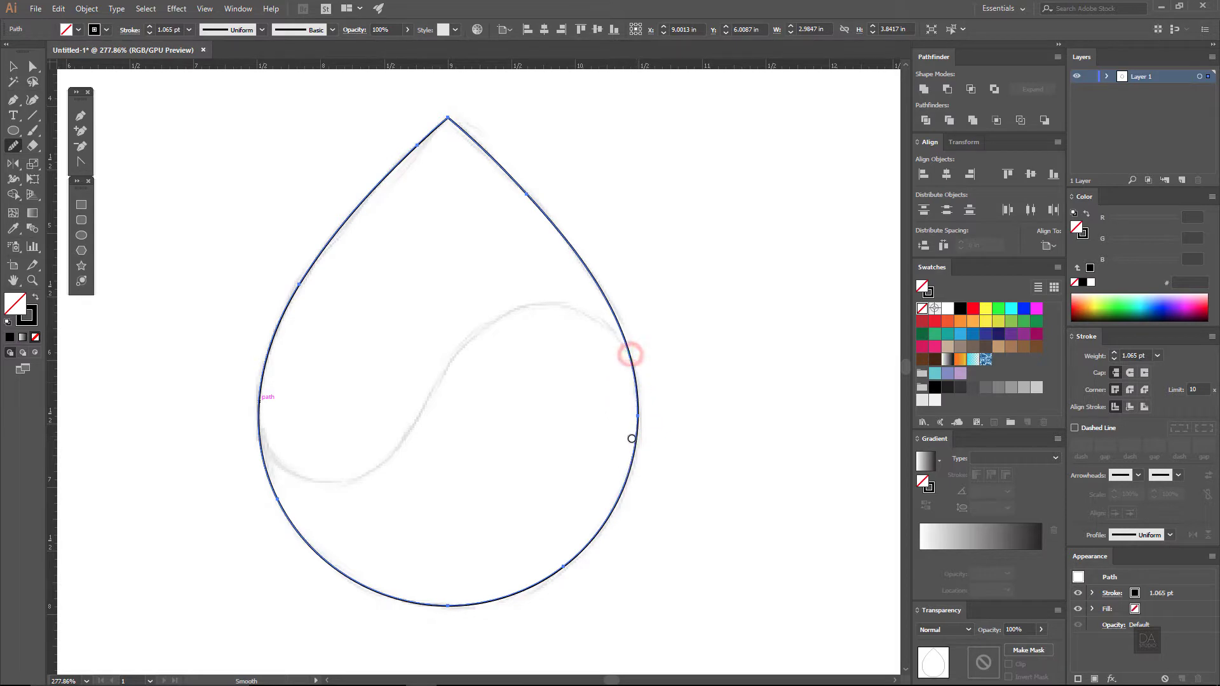
left_click_drag(302, 281, 290, 308)
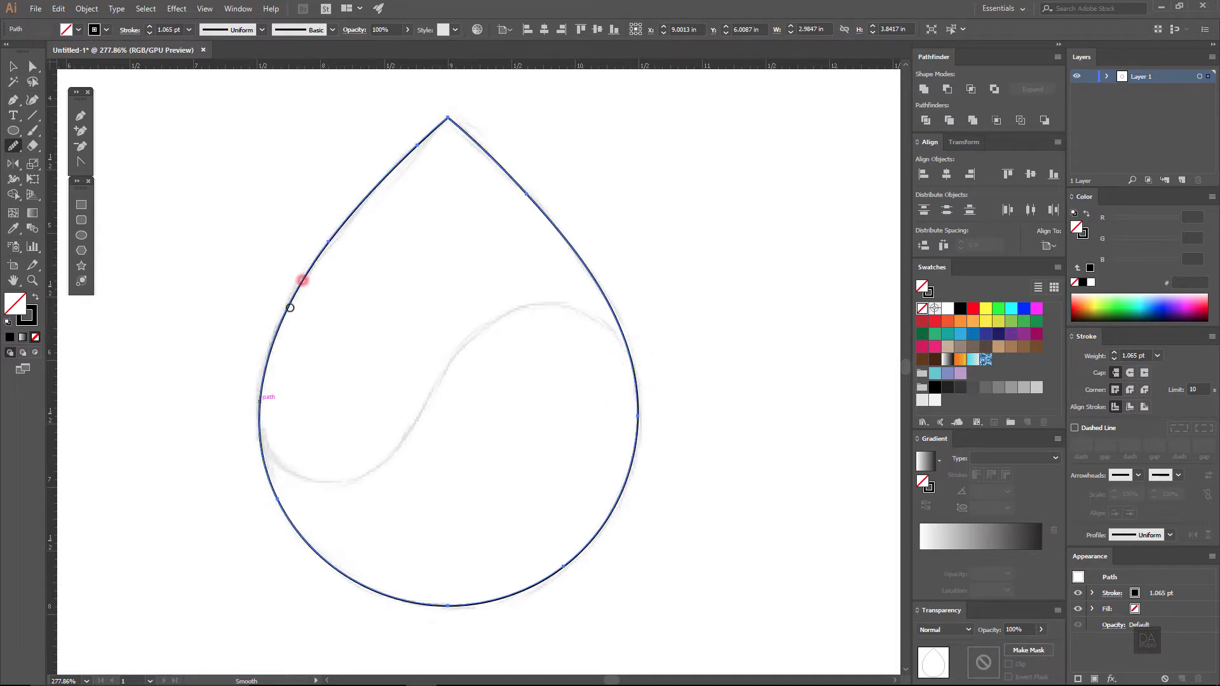
key("v")
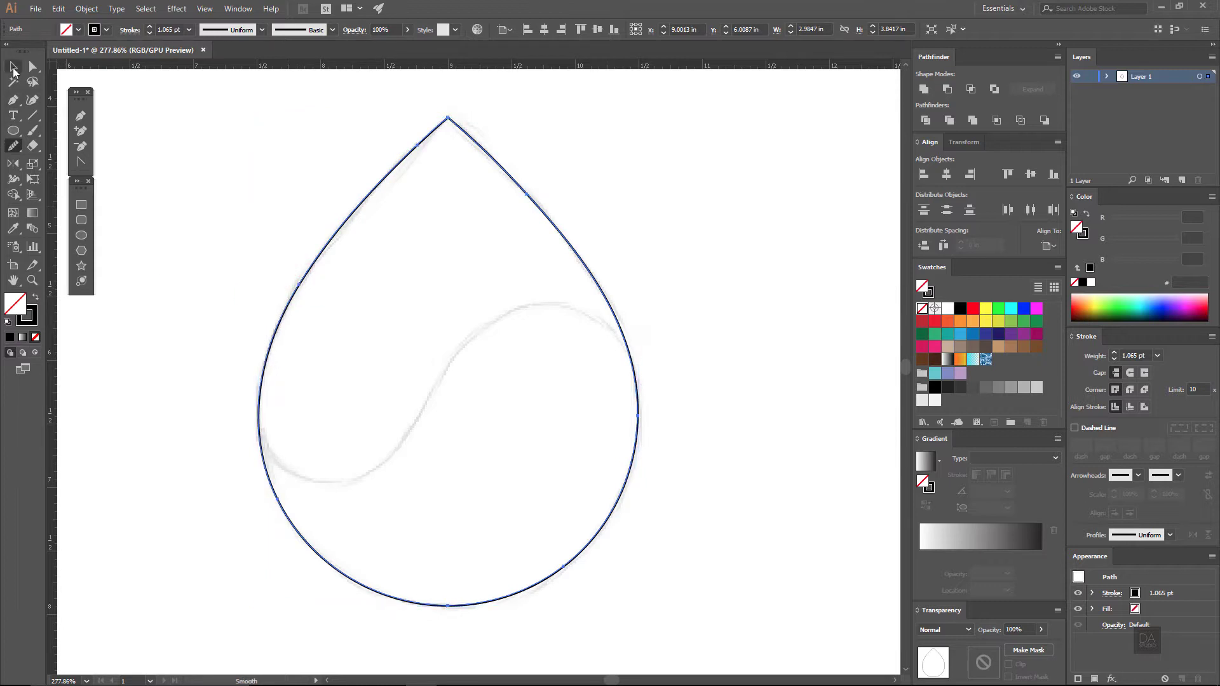
left_click(187, 211)
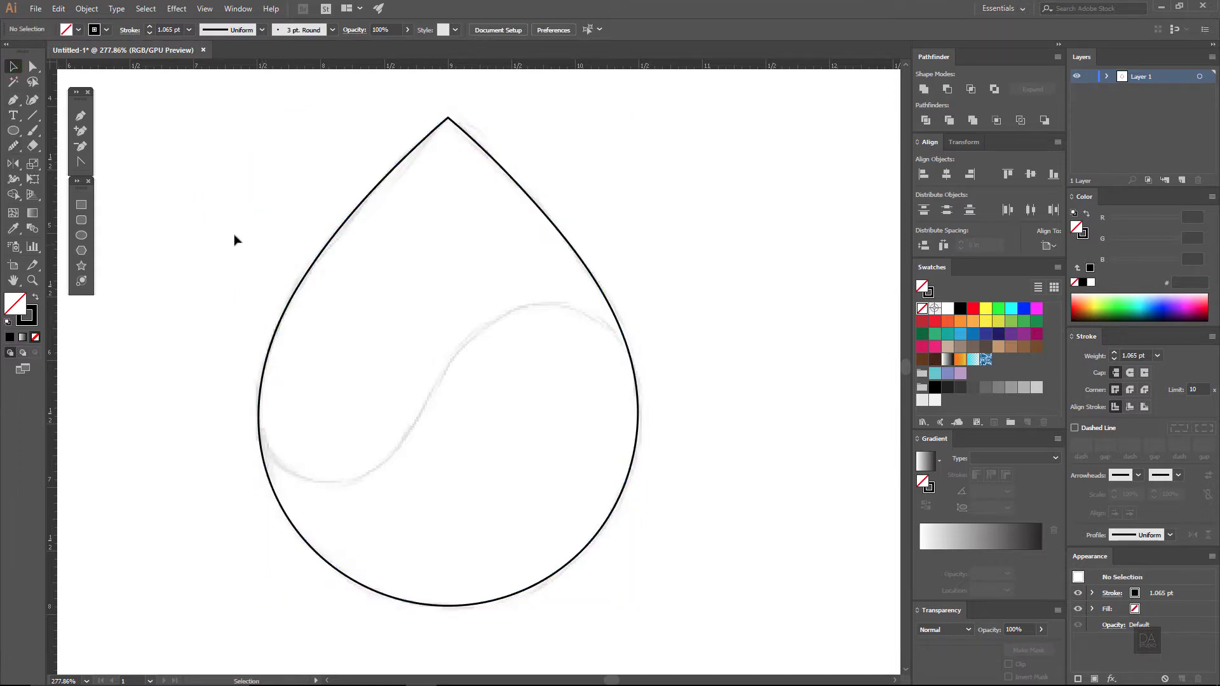
Pen-draw an S-curve from the drop's left edge, down through the dip, and up to the right edge.
left_click(81, 117)
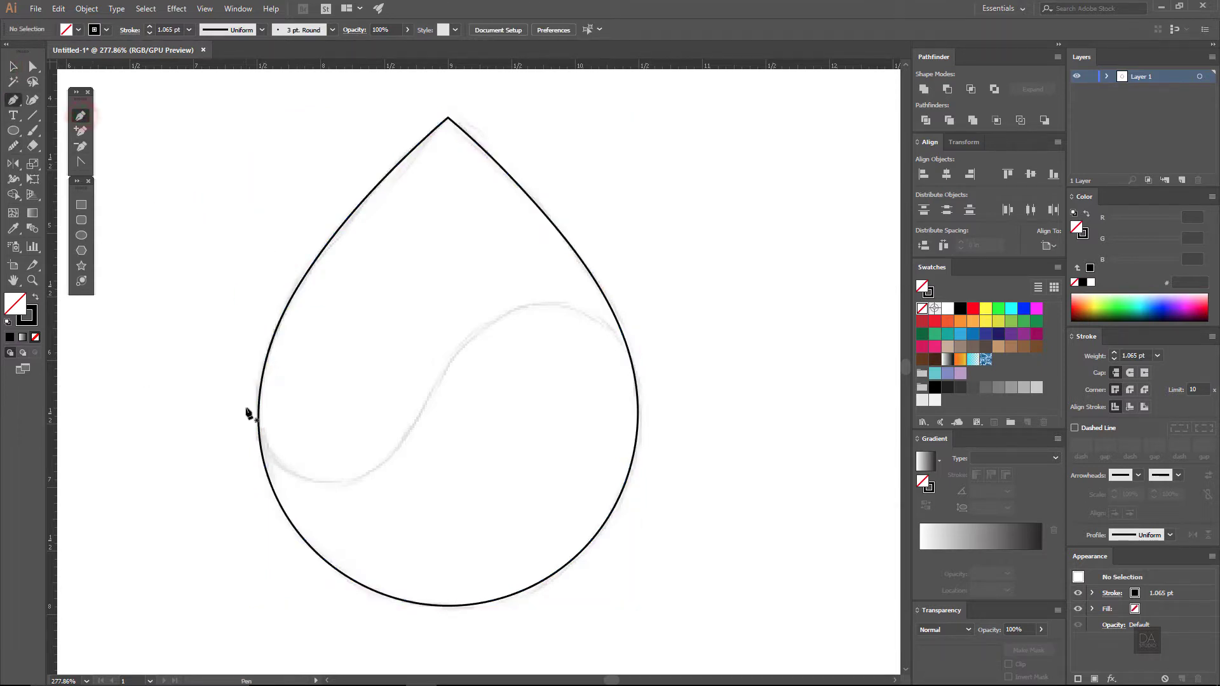
left_click(254, 398)
left_click_drag(351, 482, 453, 470)
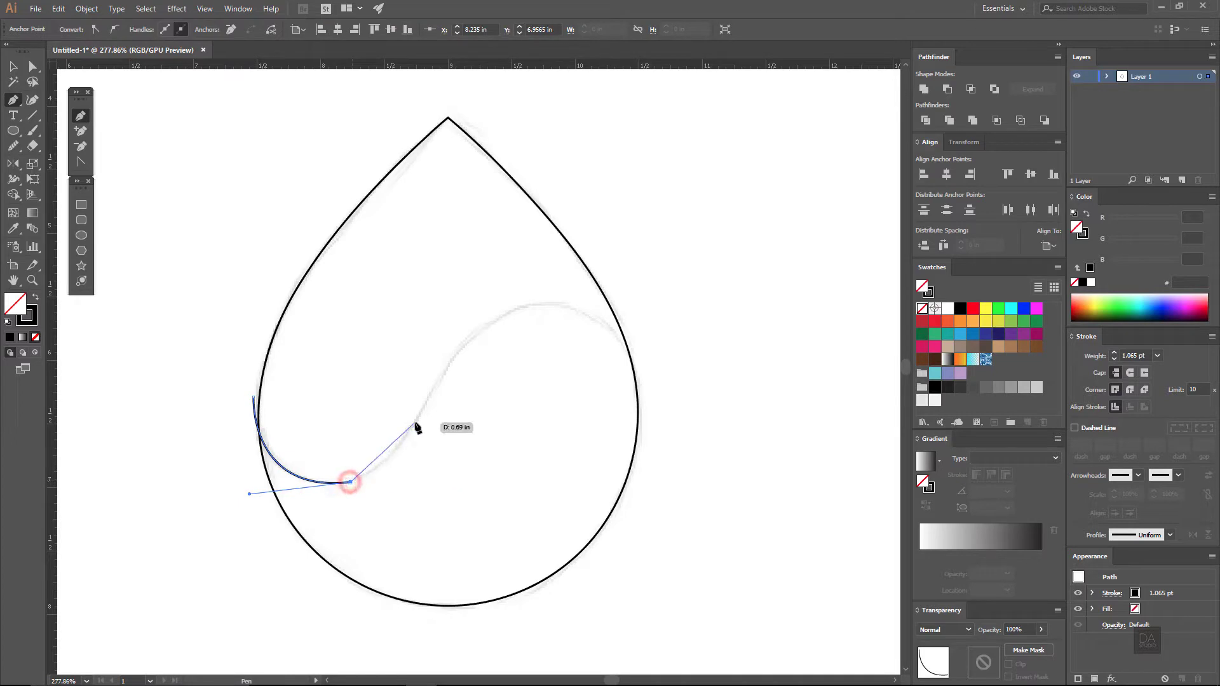
left_click_drag(413, 422, 447, 366)
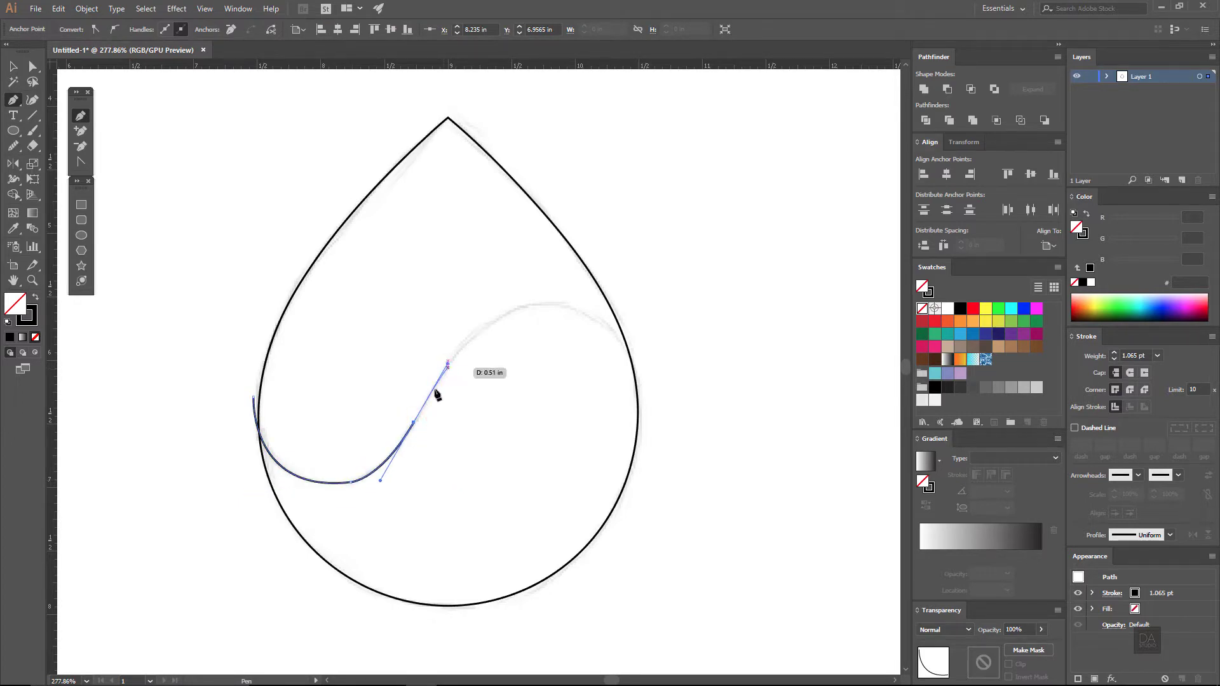
mouse_move(414, 421)
left_mouse_down()
mouse_move(525, 310)
mouse_move(591, 294)
left_mouse_up()
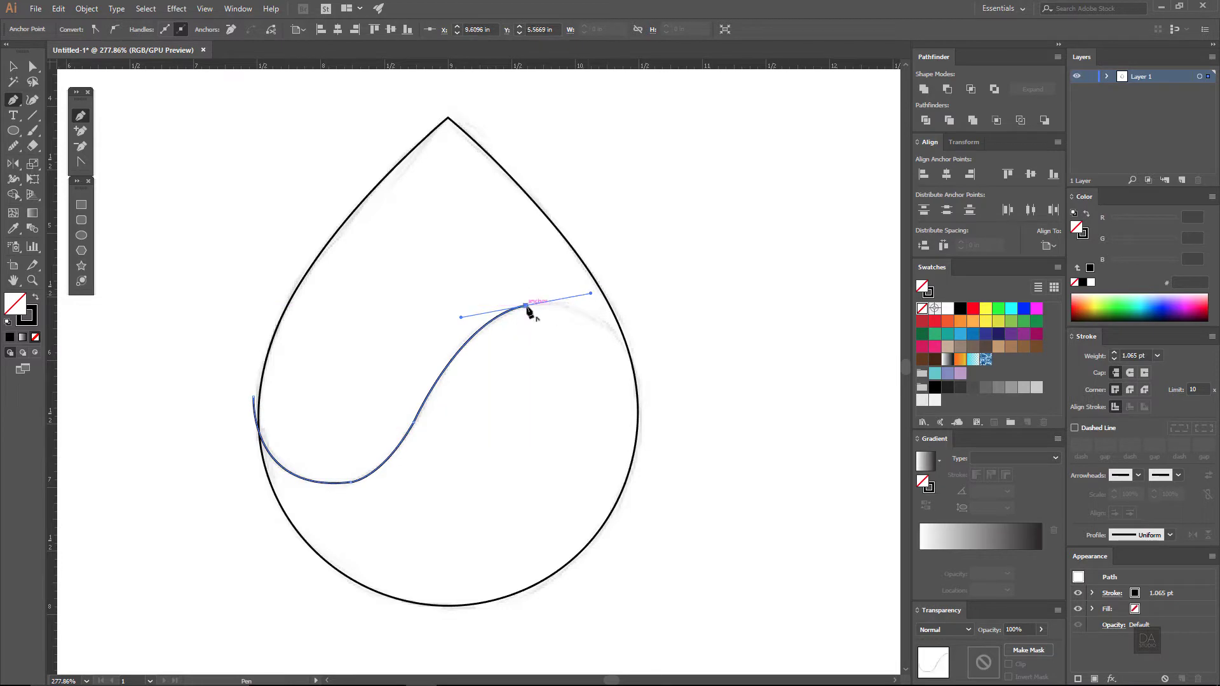
left_click_drag(637, 378, 662, 467)
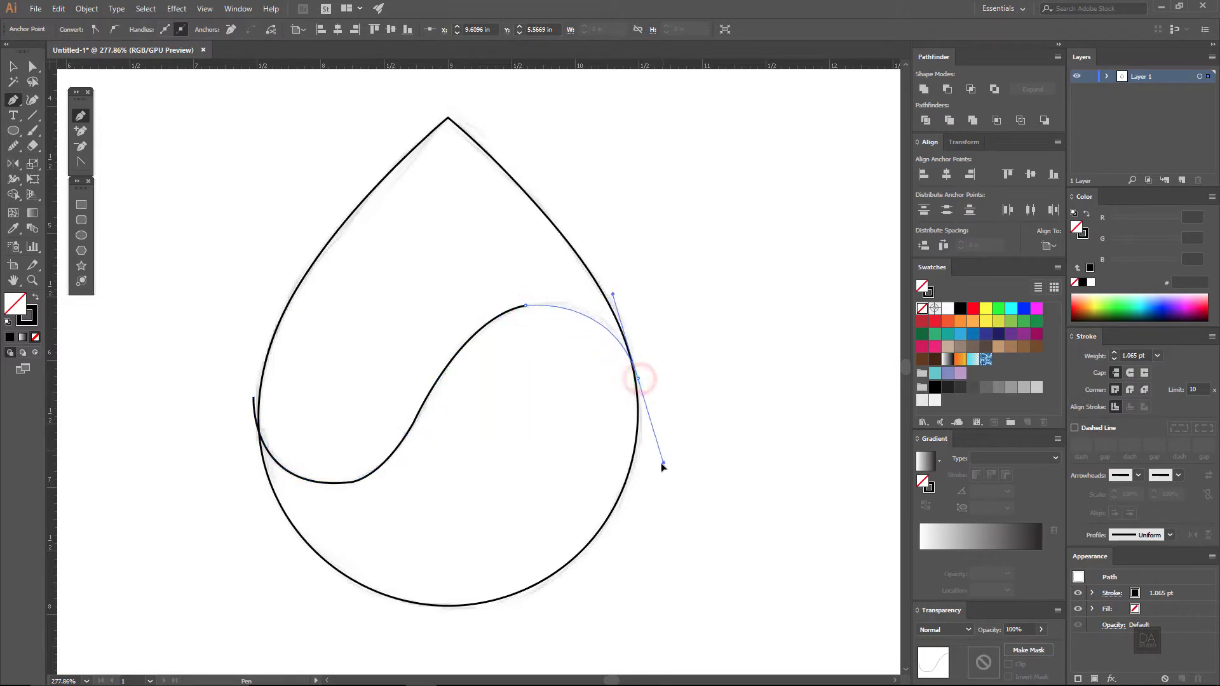
Redraw the S-curve's lower dip, rising middle and upper arc with the Pencil tool.
left_click(705, 463, "ctrl")
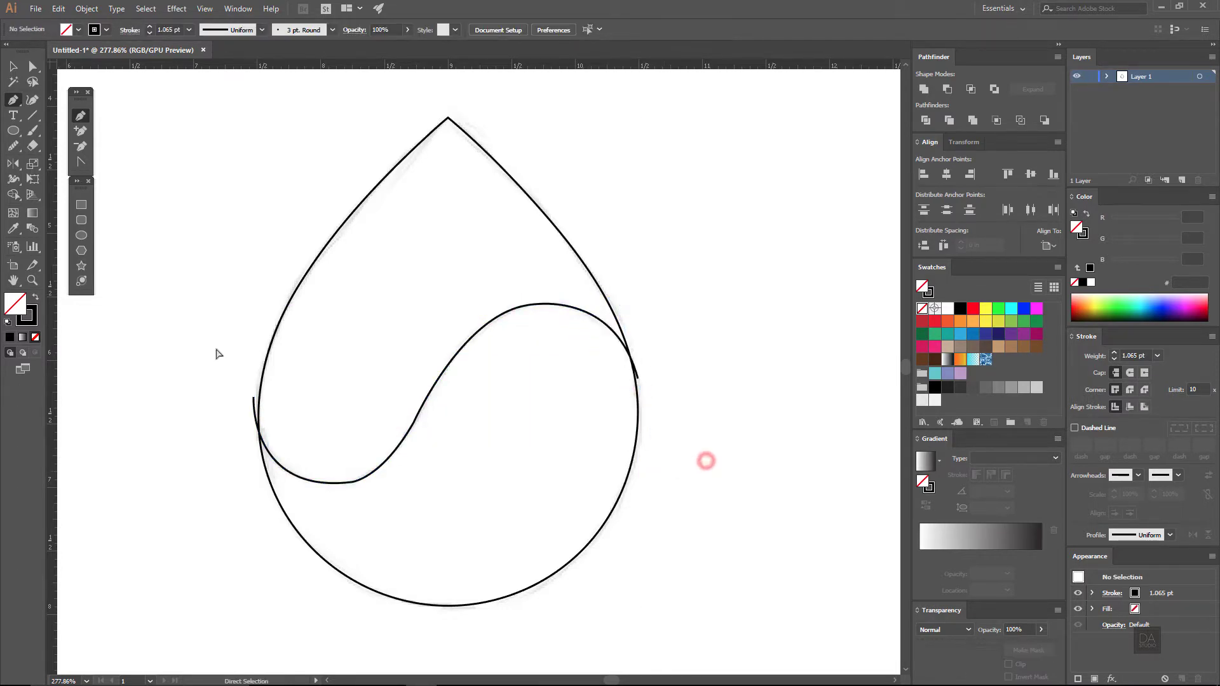
left_click(13, 147)
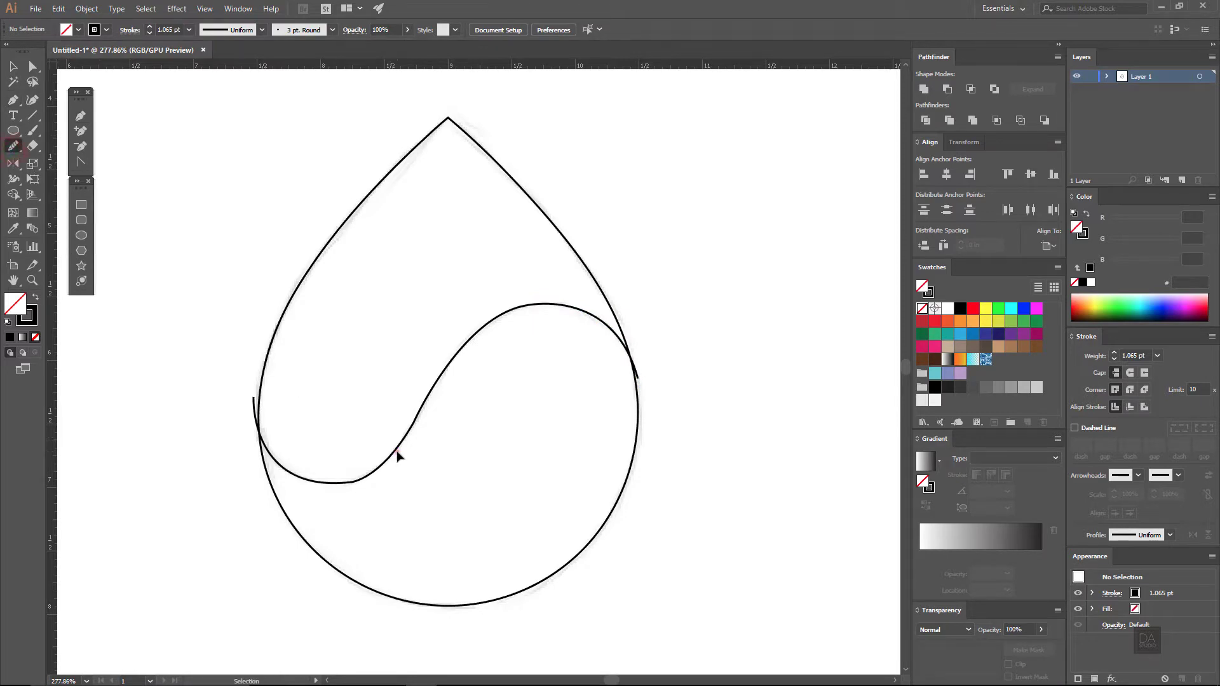
left_click(397, 456, "ctrl")
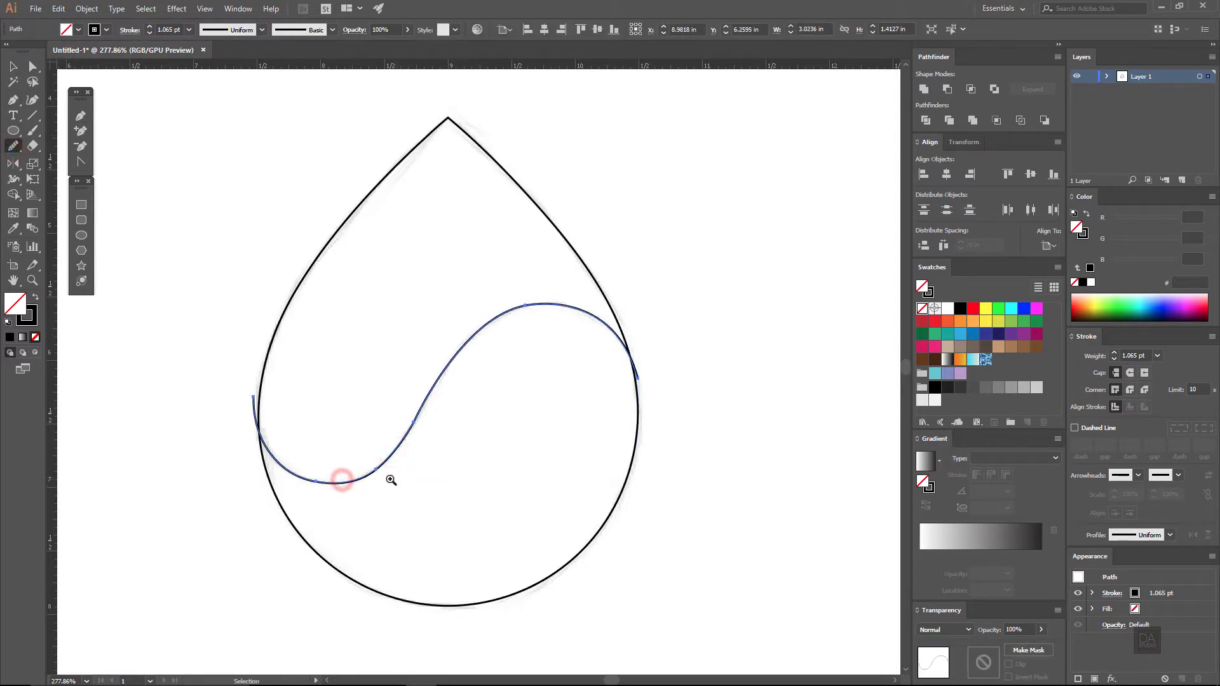
left_click(403, 472, "ctrl")
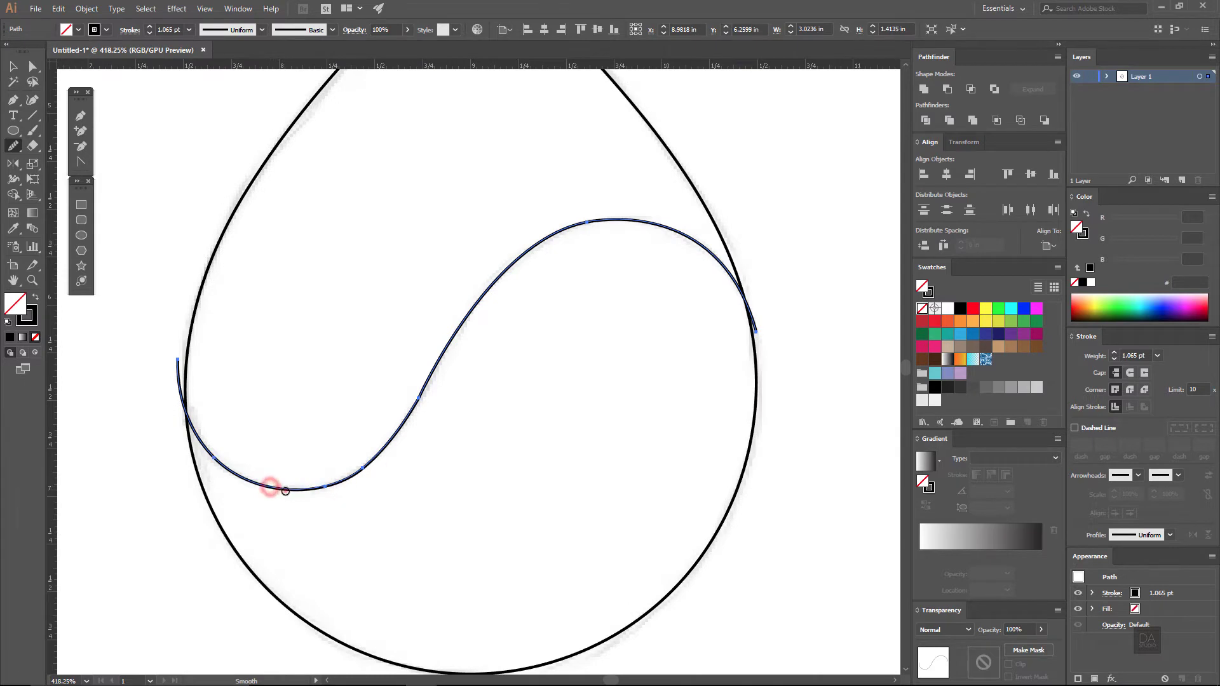
left_click_drag(285, 491, 371, 463)
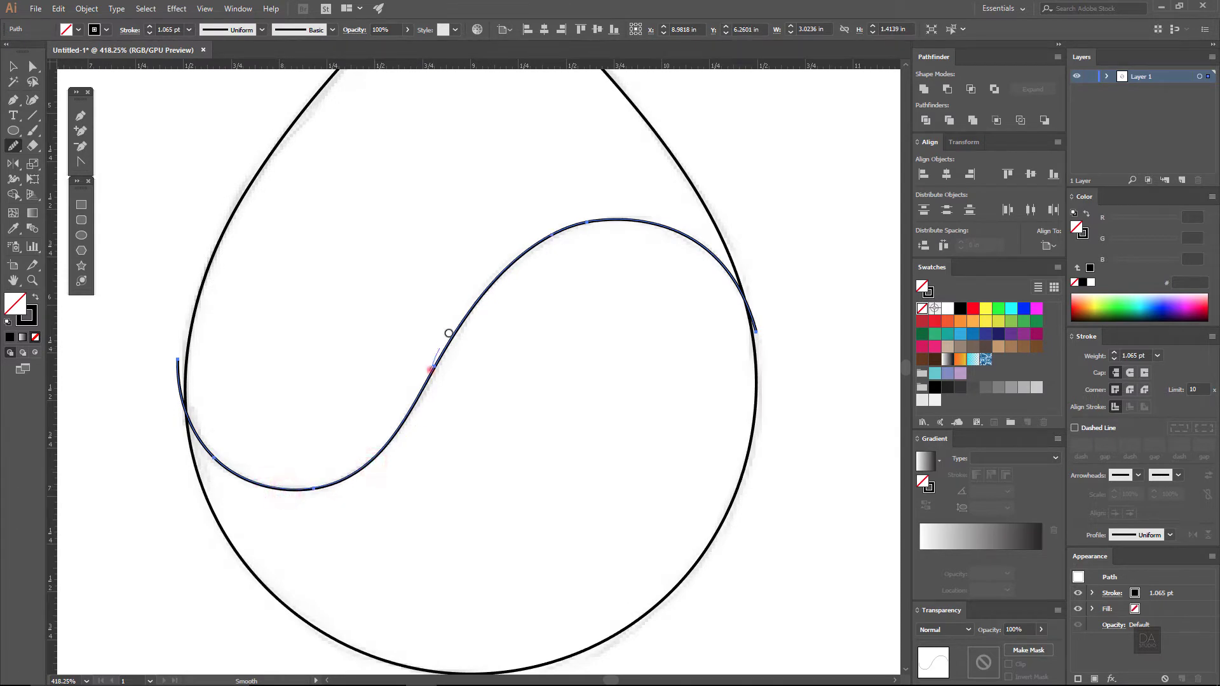
left_click_drag(449, 333, 487, 282)
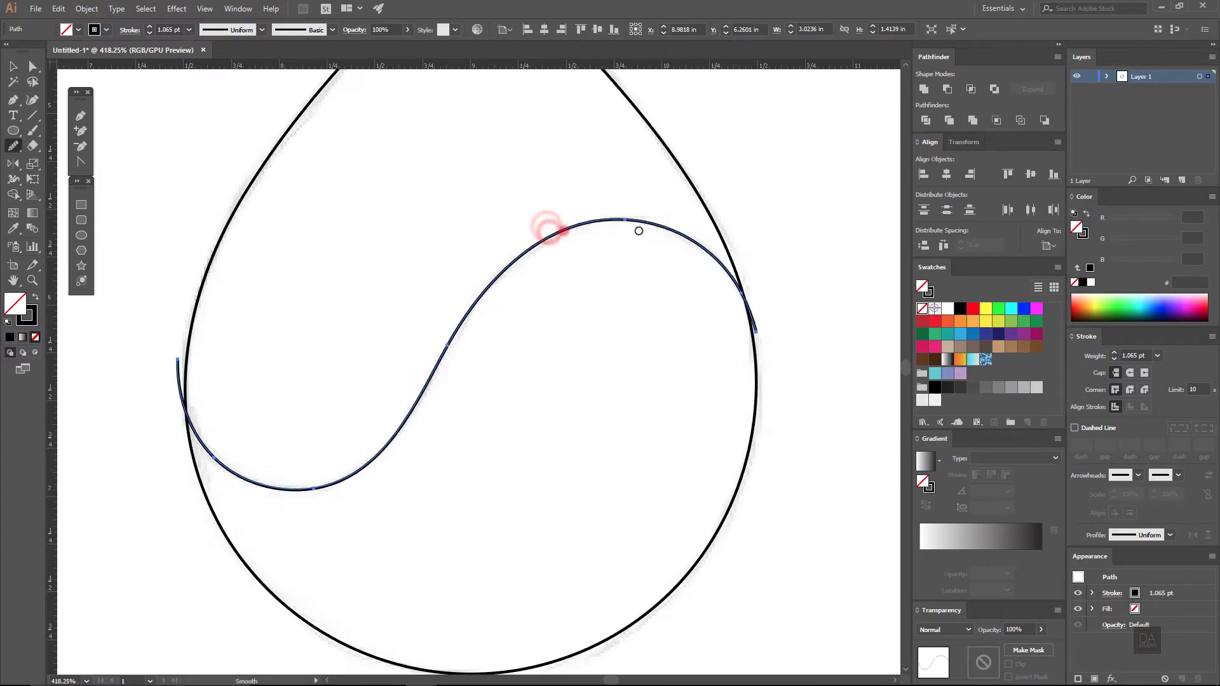
left_click_drag(548, 228, 654, 225)
left_click_drag(460, 324, 416, 414)
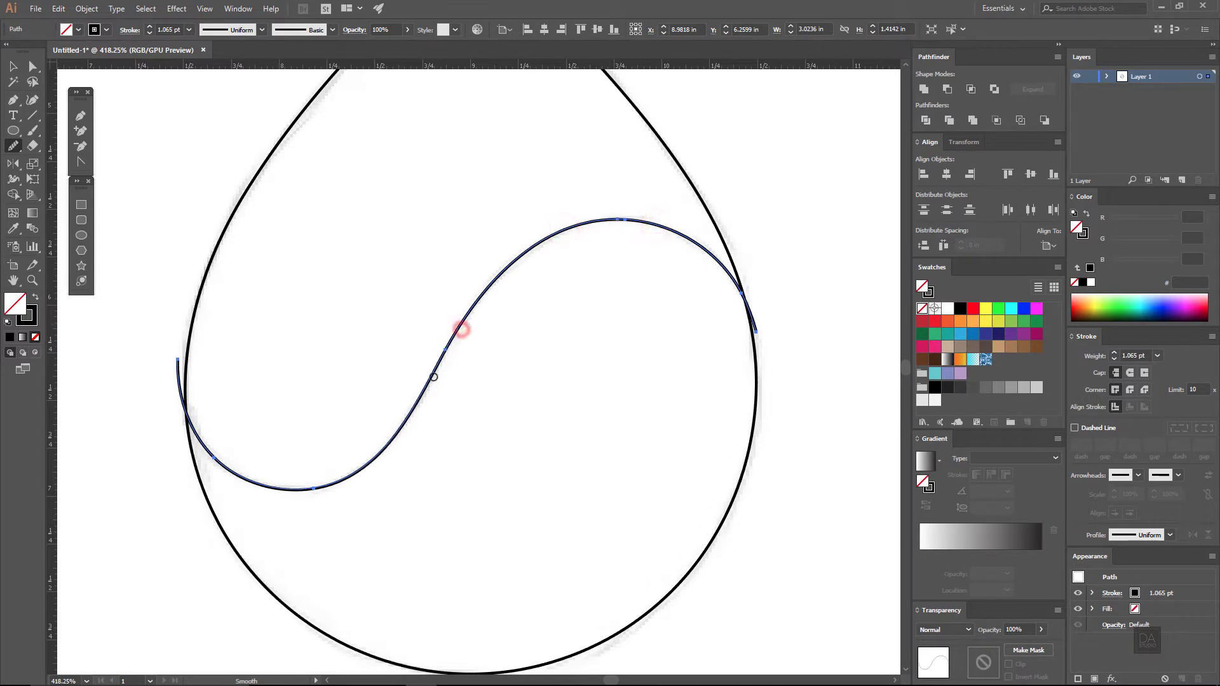
mouse_move(308, 490)
left_mouse_down()
mouse_move(358, 481)
mouse_move(307, 490)
left_mouse_up()
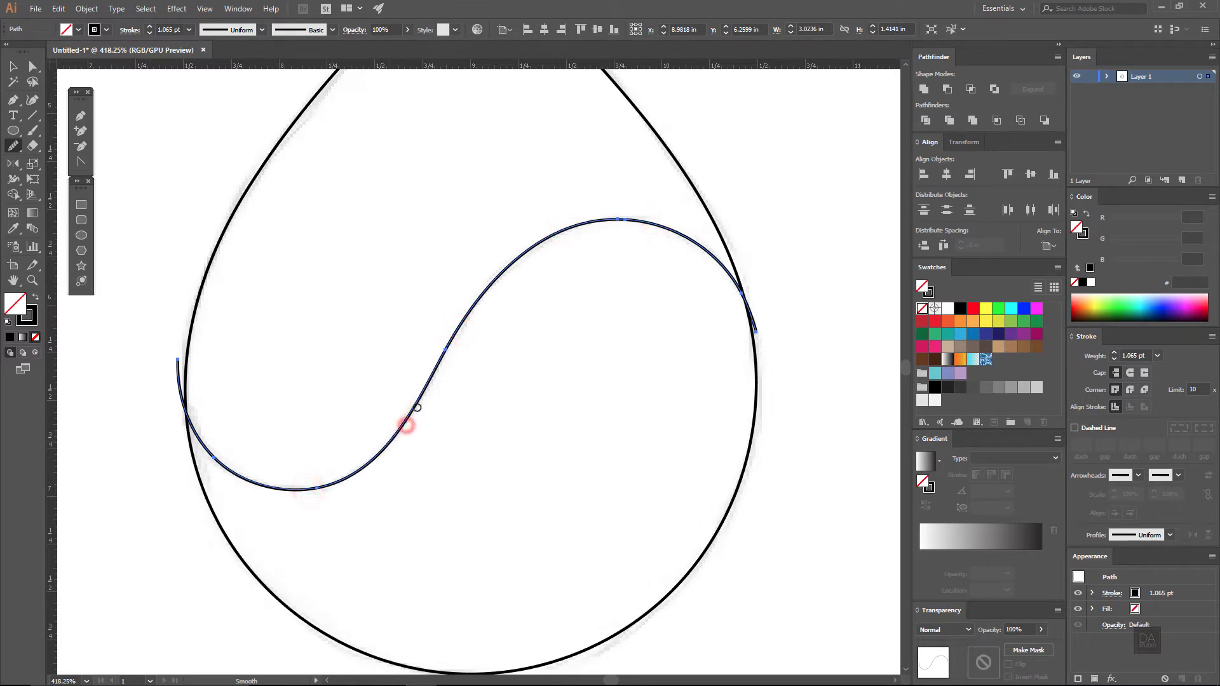
left_click_drag(589, 220, 615, 223)
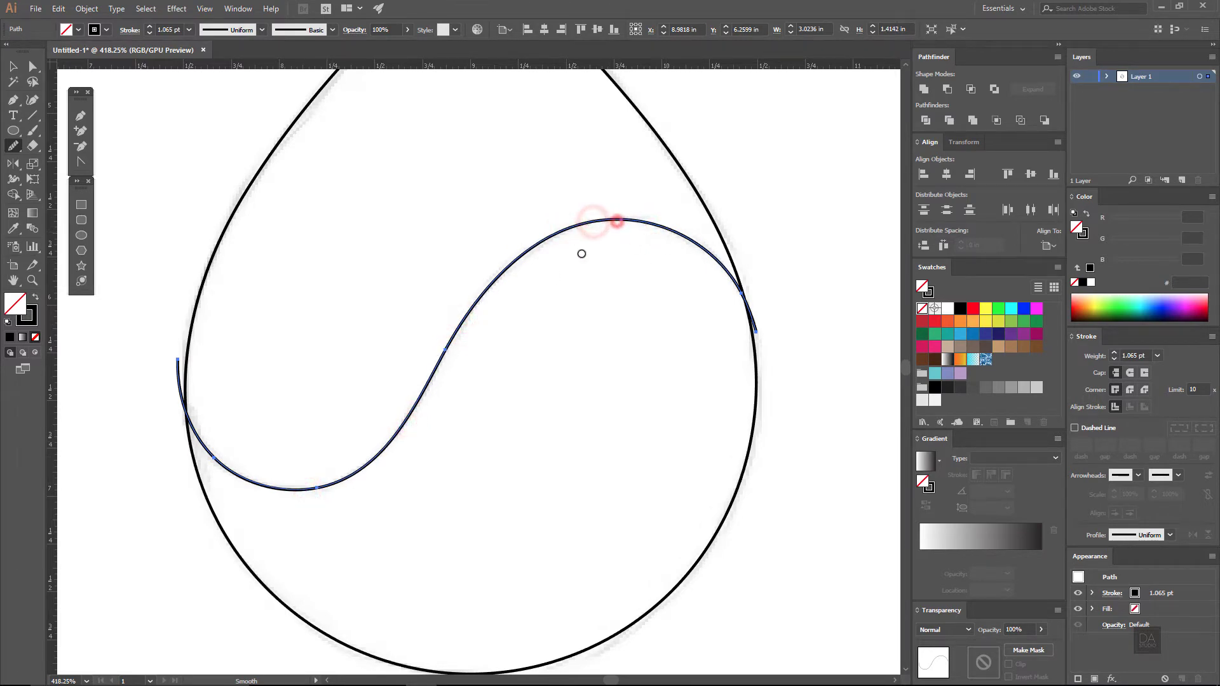
left_click_drag(198, 433, 242, 479)
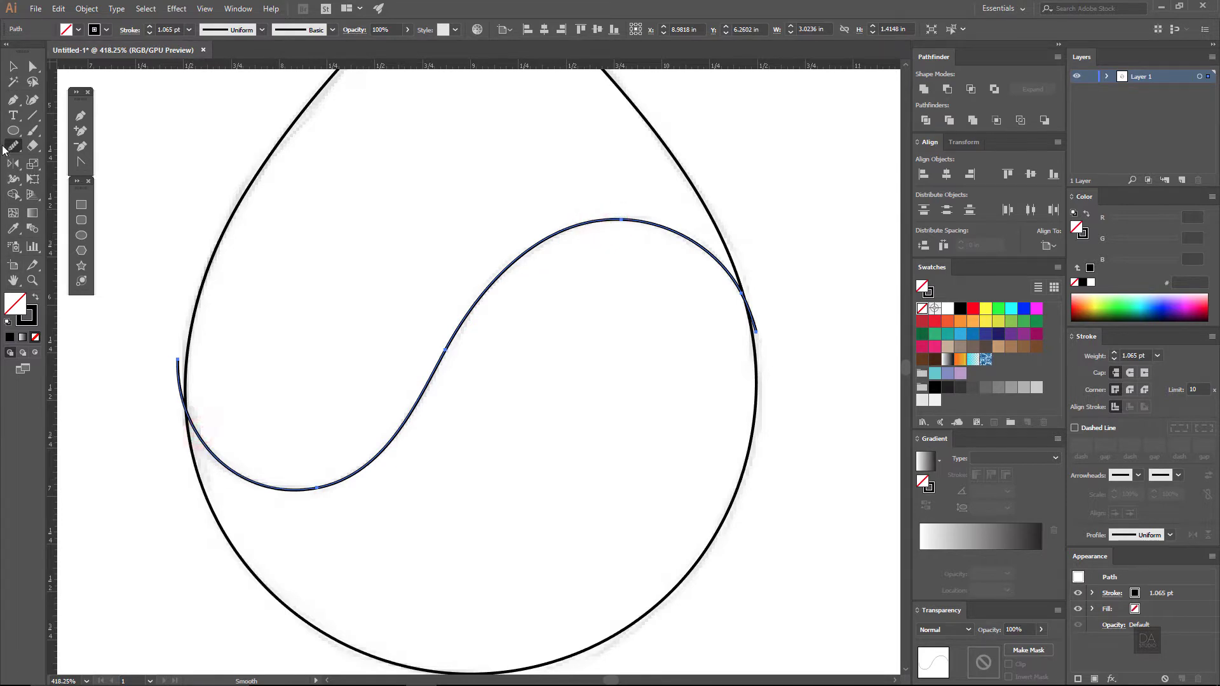
Try a tapered width profile on the S-curve, then undo it to keep a uniform stroke.
left_click(14, 68)
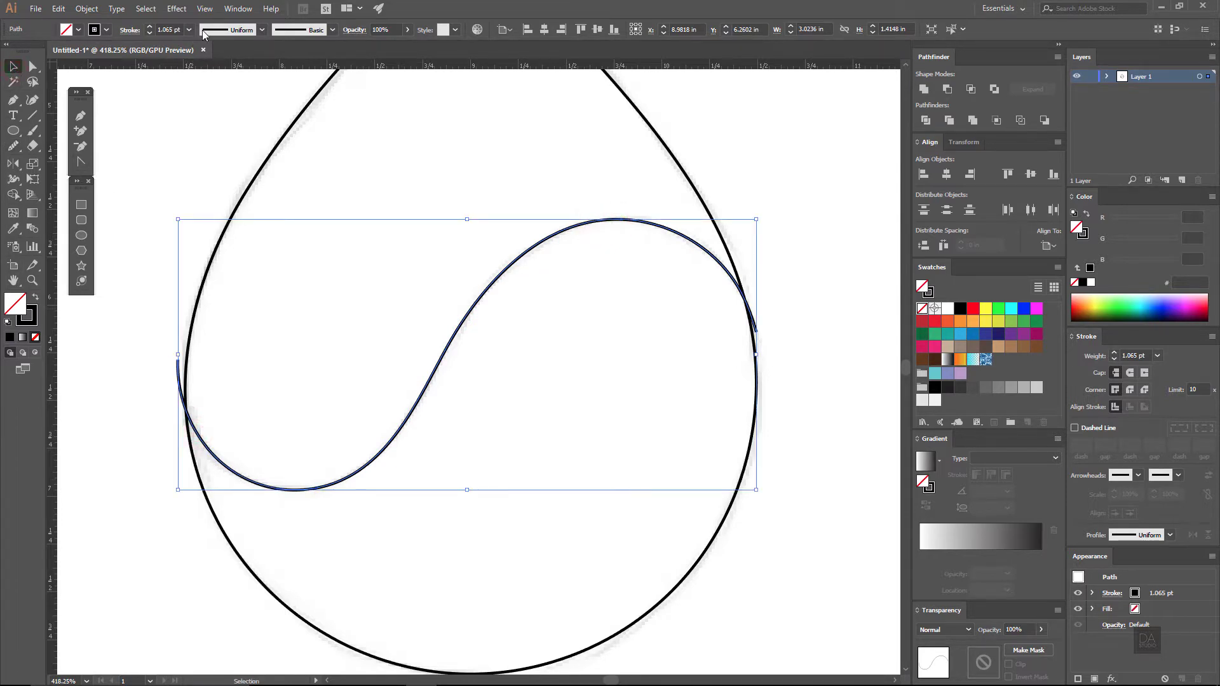
left_click(229, 30)
left_click(224, 69)
left_click(176, 169)
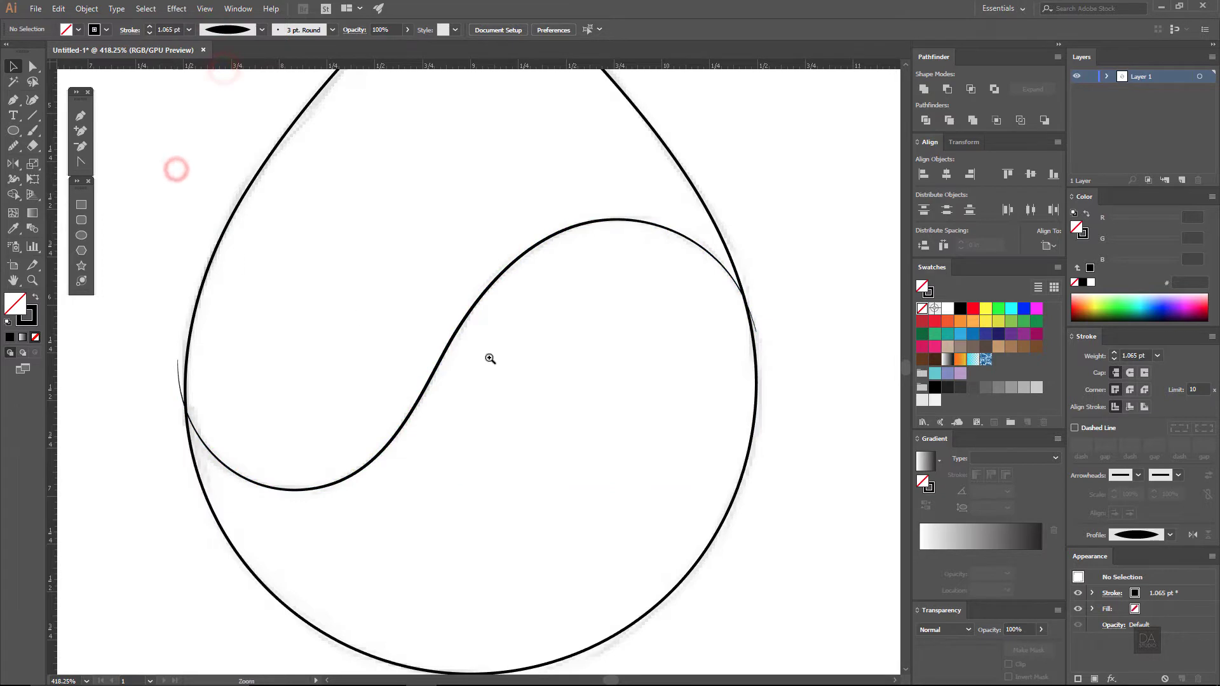
left_click_drag(558, 373, 487, 372)
mouse_move(507, 464)
left_mouse_down()
mouse_move(468, 418)
mouse_move(436, 450)
left_mouse_up()
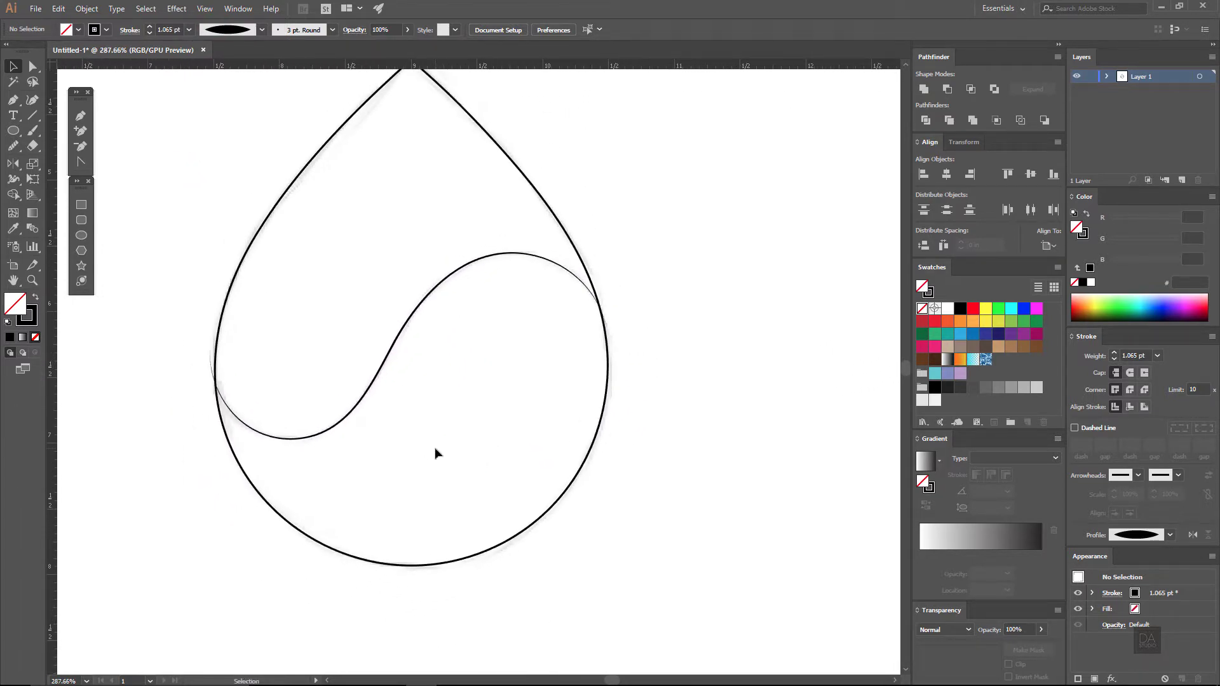
key("ctrl+z")
left_click(457, 443)
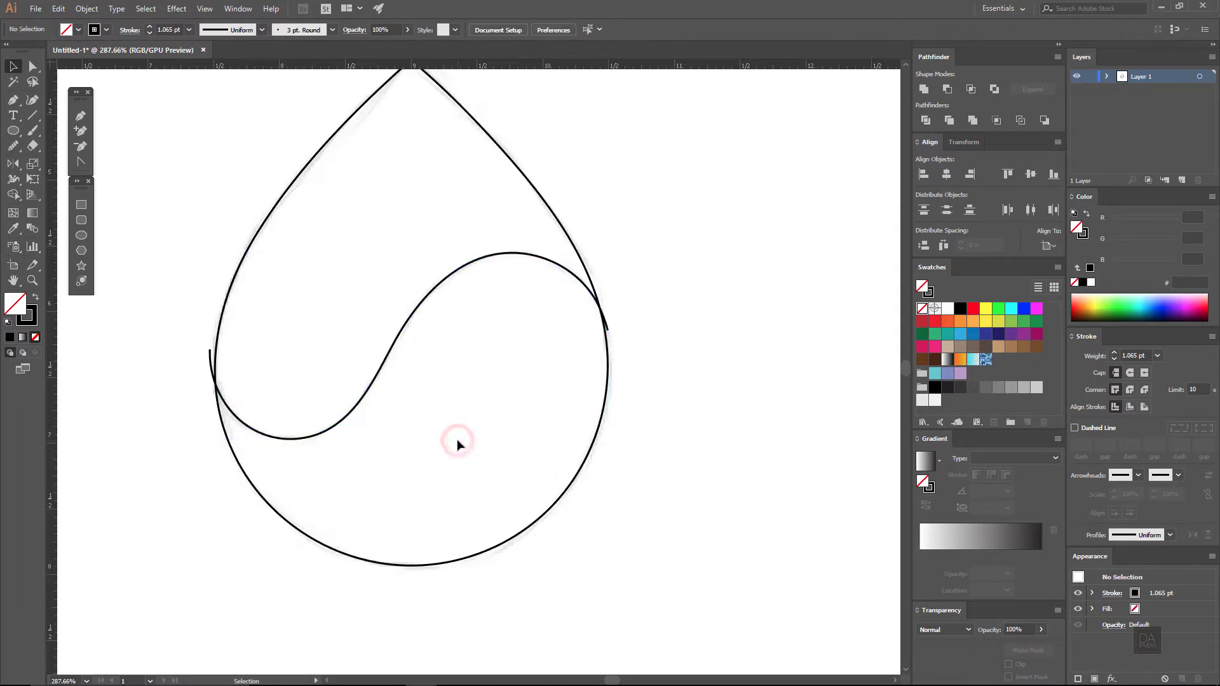
Fill the teardrop with brown and select the S-curve.
left_click(540, 192)
left_click(961, 349)
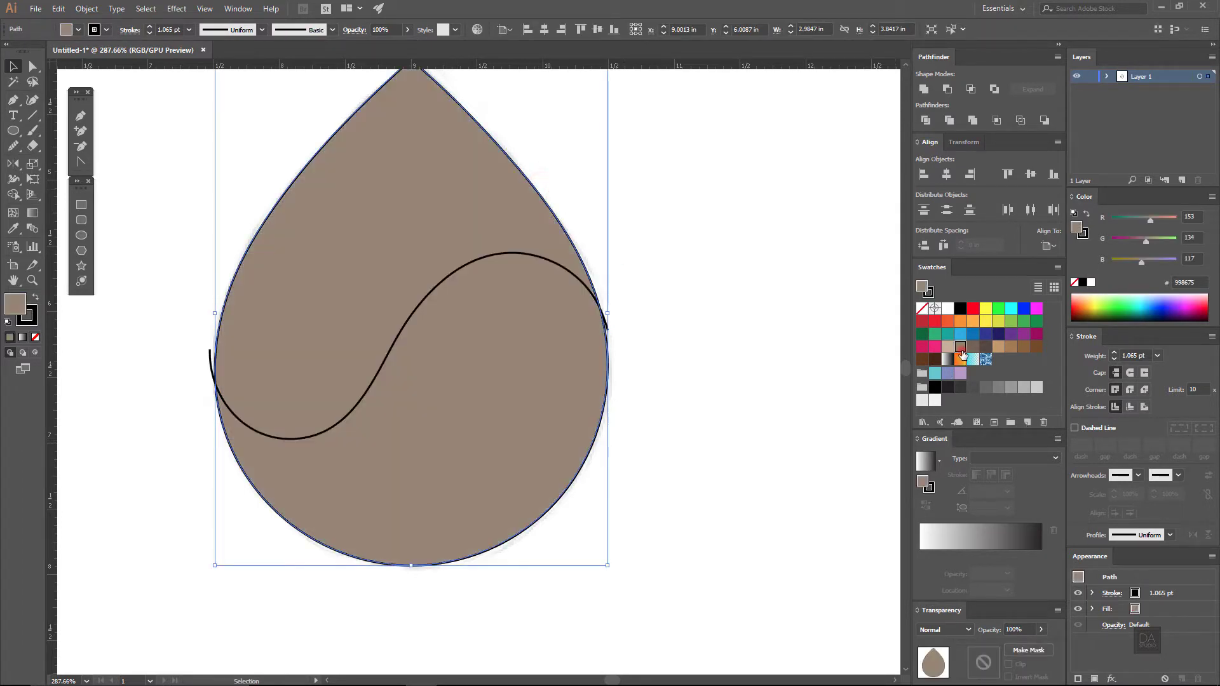
left_click(743, 356)
left_click(415, 316)
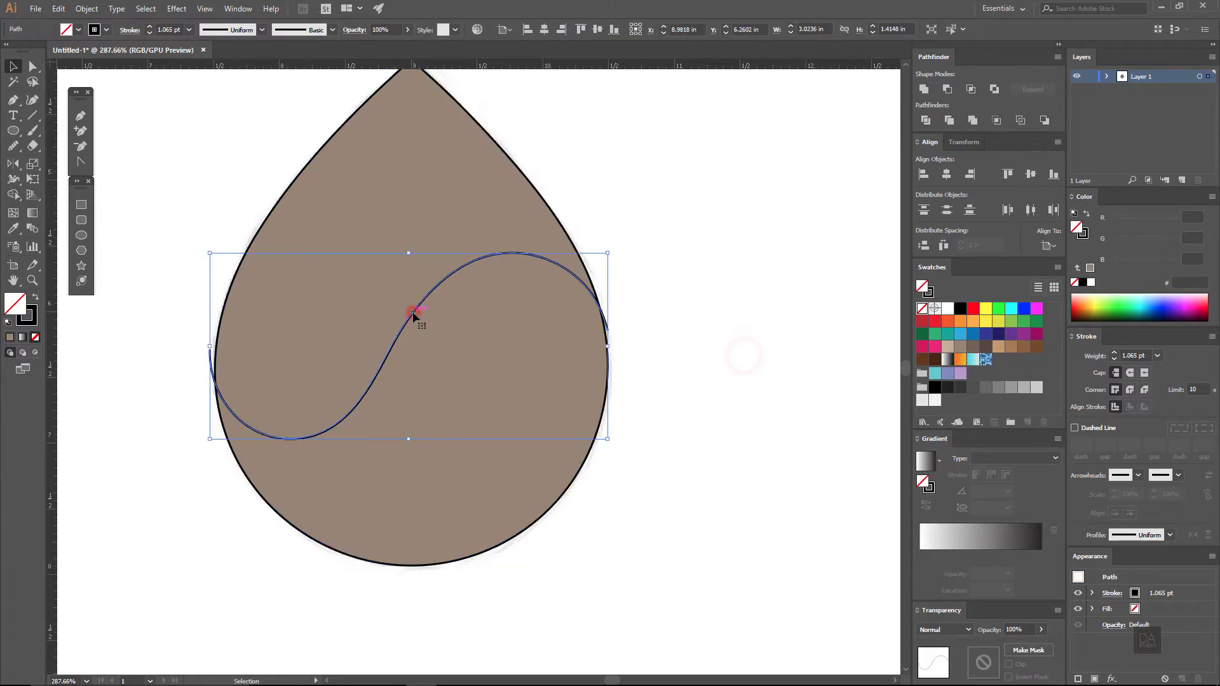
Extend the S-curve into a closed path enclosing the drop's lower half.
left_click(81, 117)
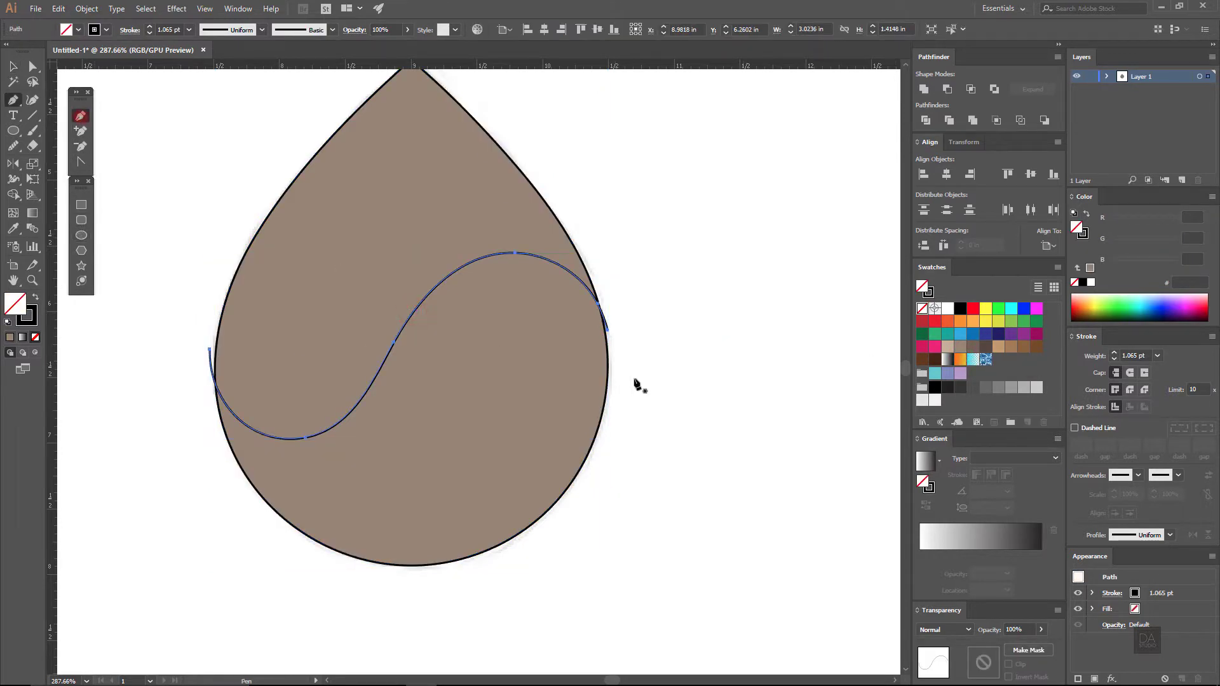
left_click(607, 331)
left_click_drag(630, 406, 607, 545)
left_click(493, 618)
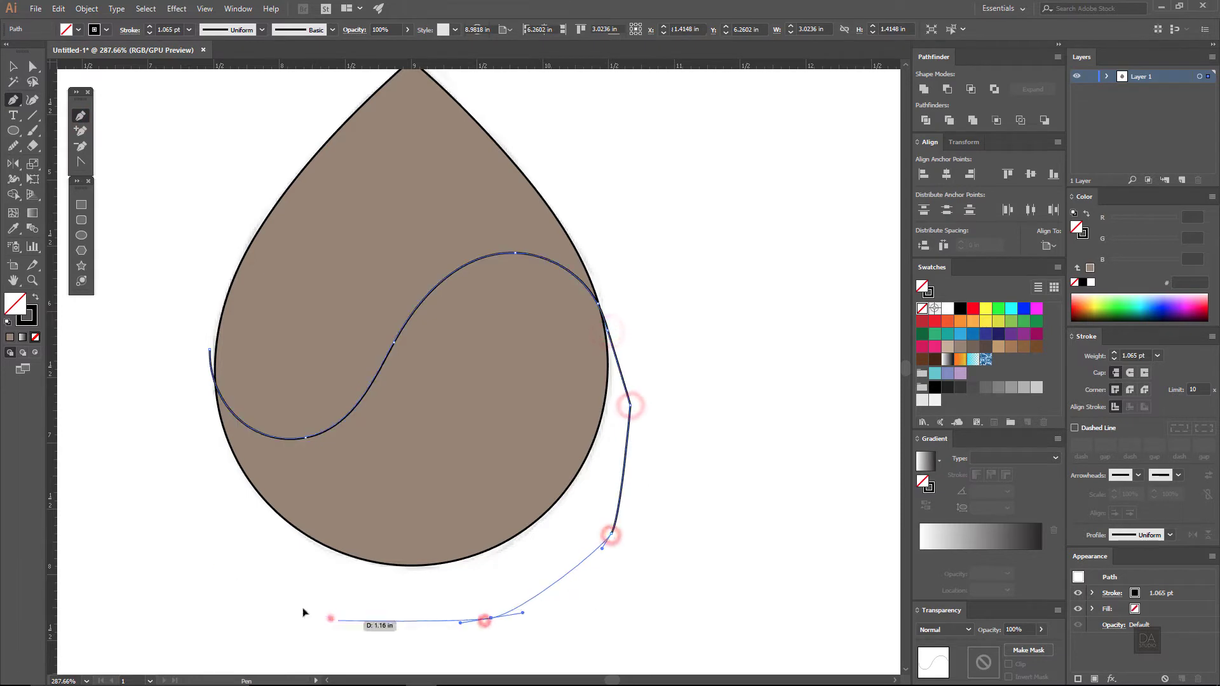
left_click(335, 619)
left_click(197, 542)
left_click(157, 405)
left_click(200, 354)
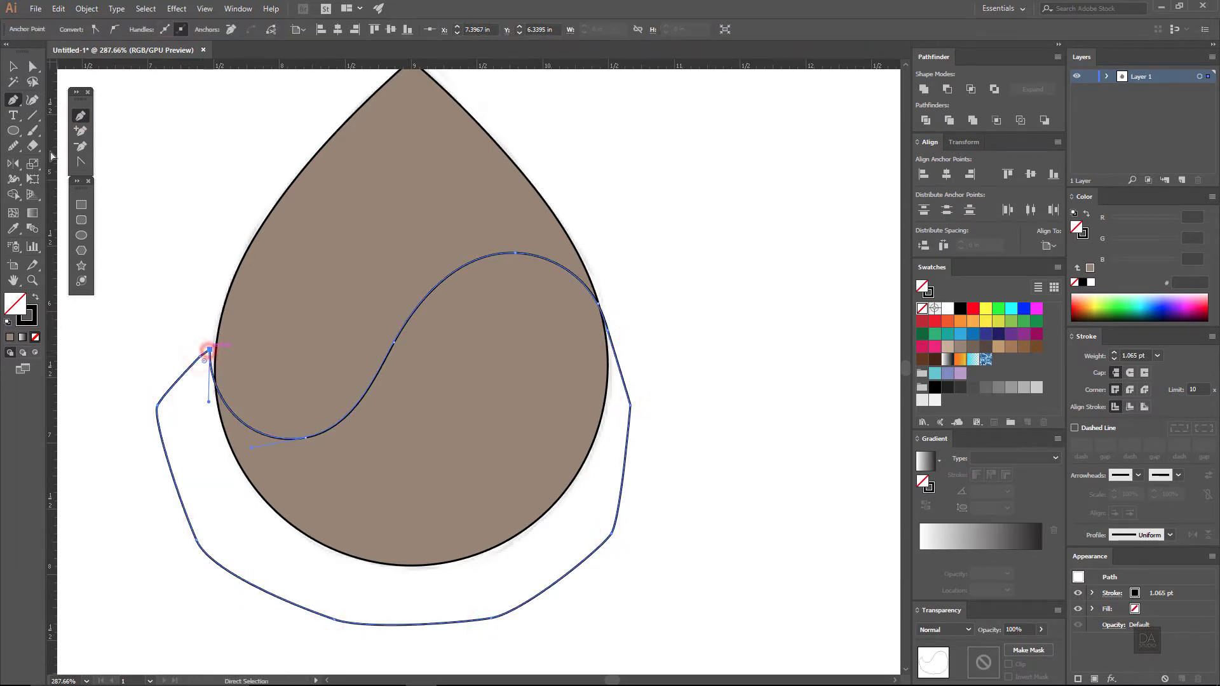
key("v")
Fill the new shape black and remove its part outside the drop with the Shape Builder.
left_click(36, 300)
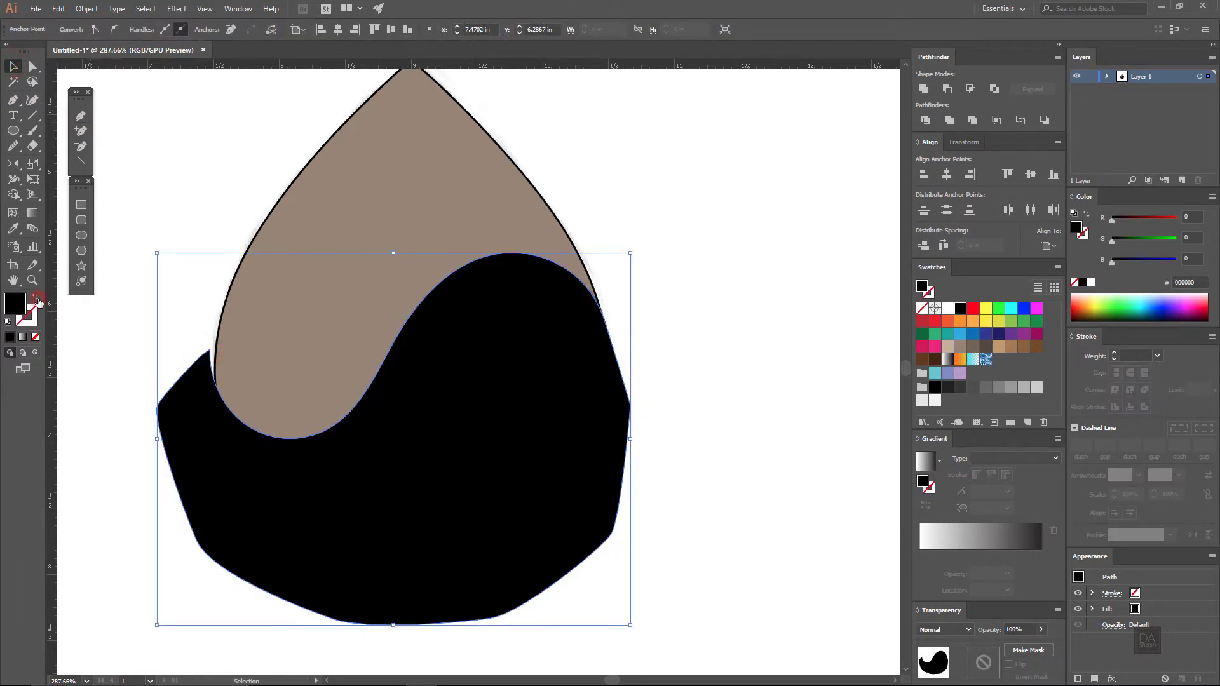
left_click(363, 200, "shift")
left_click(13, 194)
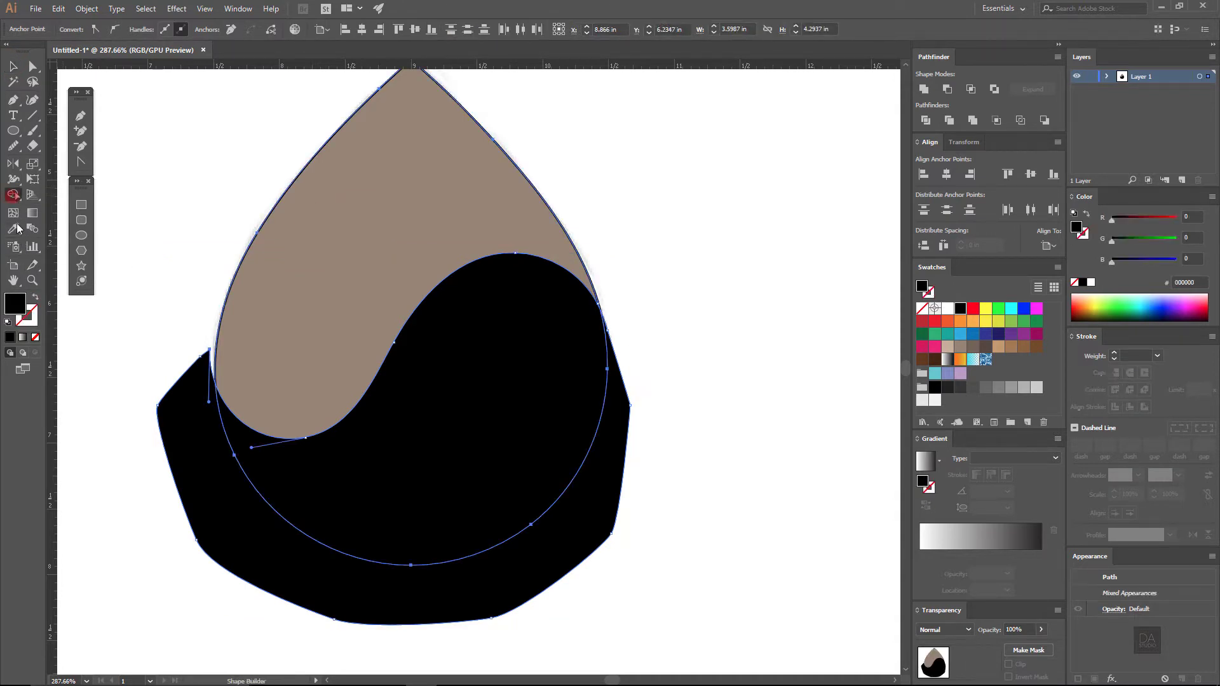
left_click(196, 475, "alt")
key("v")
left_click(130, 174)
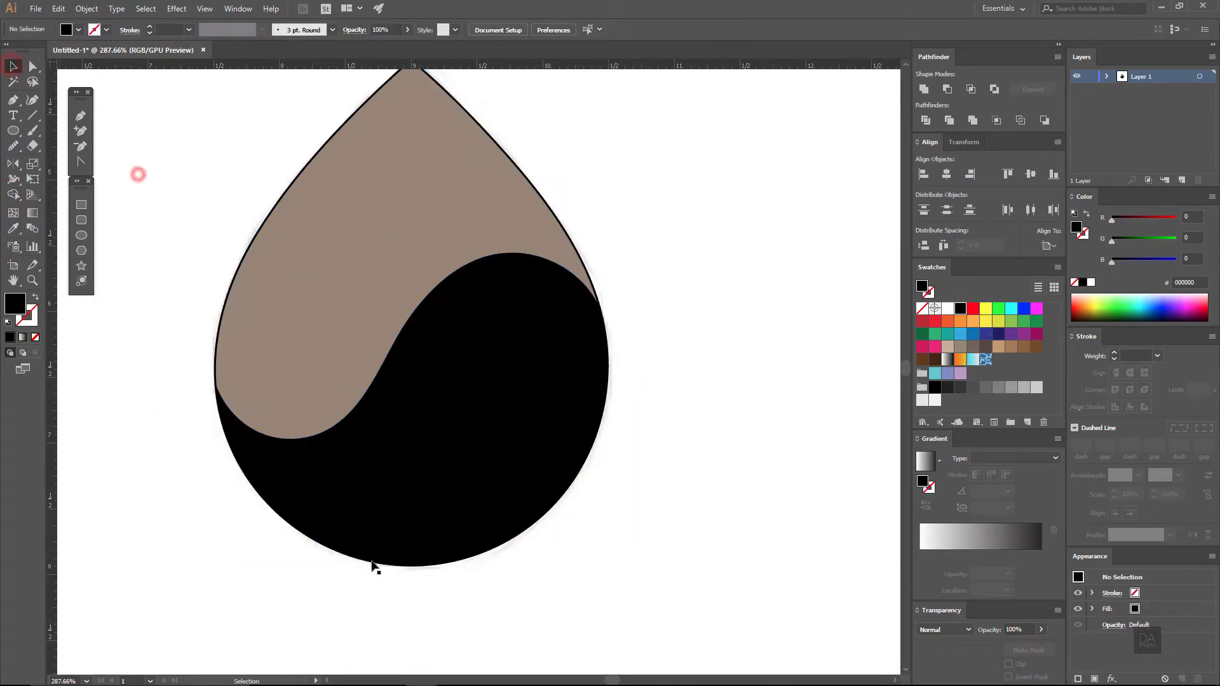
Recolour the lower shape light beige C7B299.
left_click(452, 523)
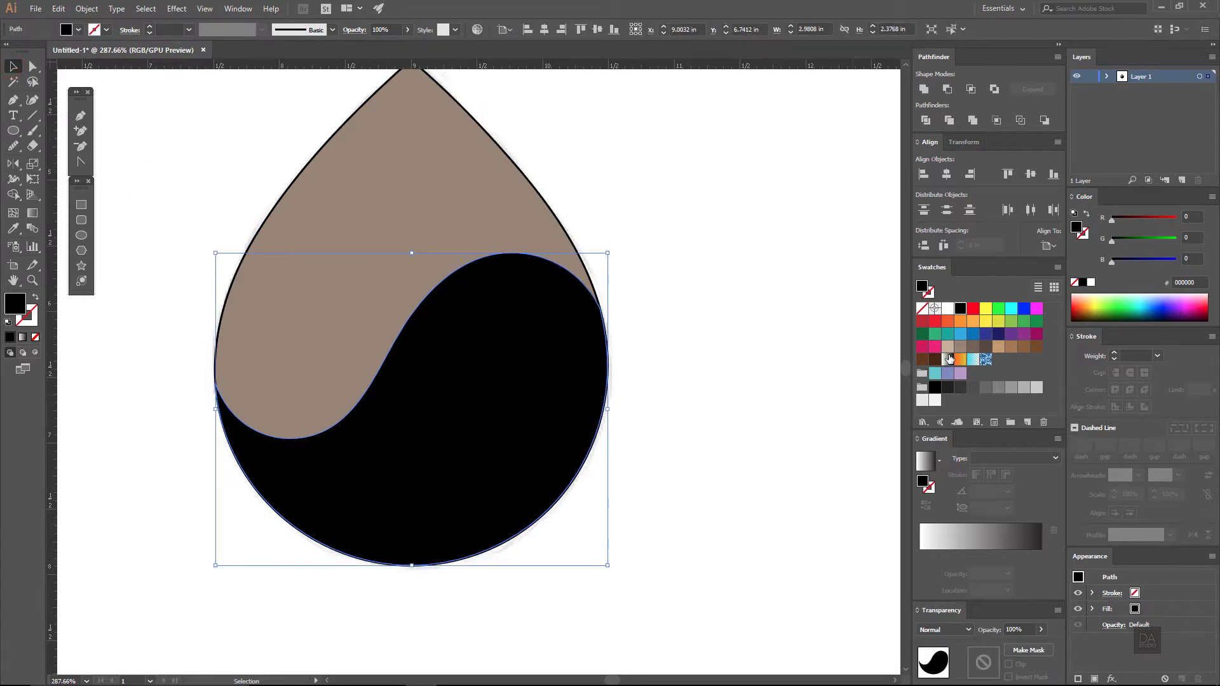
left_click(961, 347)
left_click(948, 347)
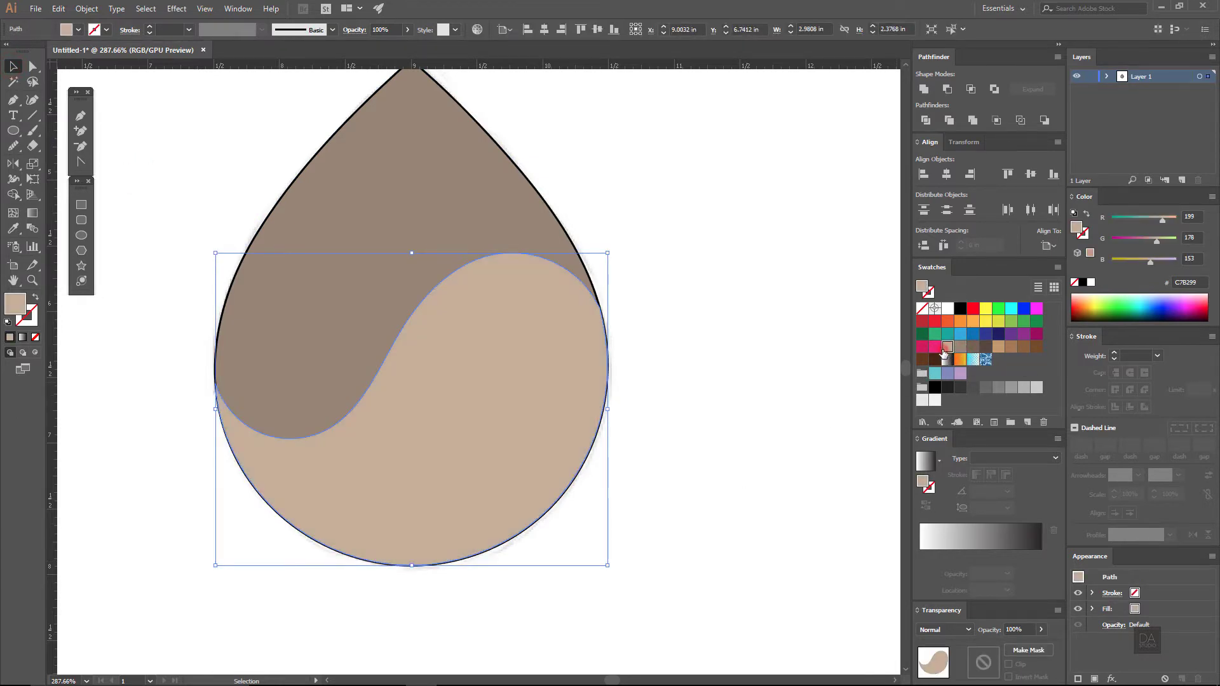
left_click(746, 354)
left_click(540, 421)
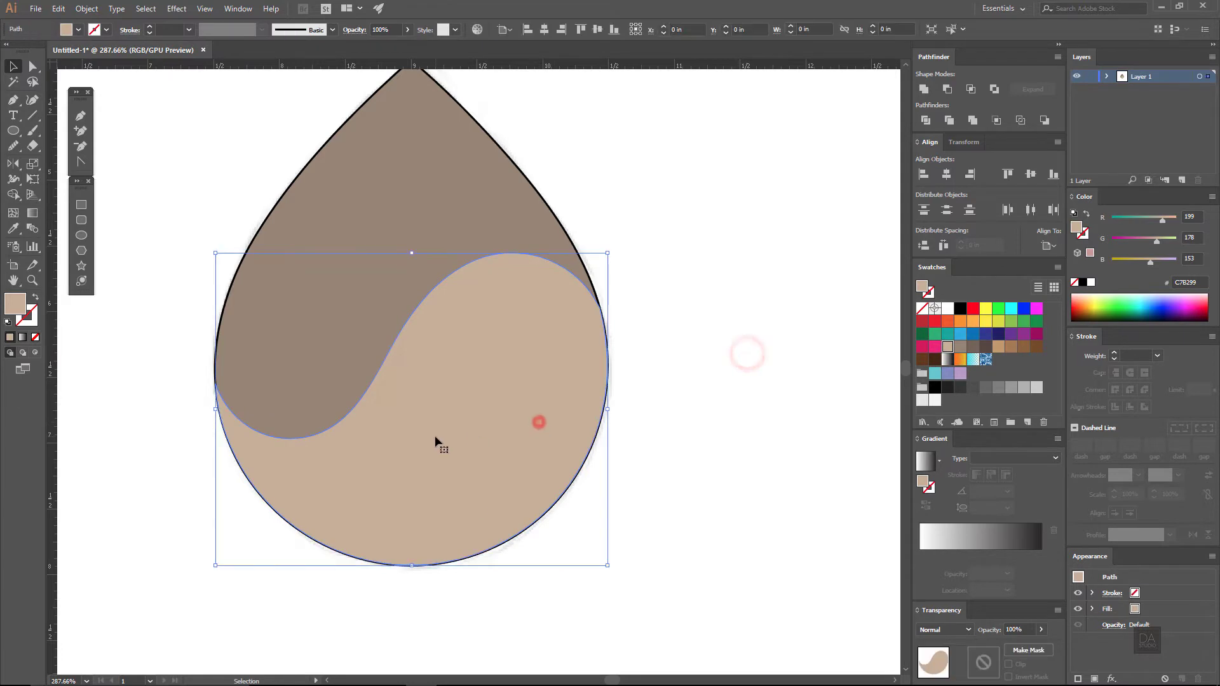
left_click_drag(444, 437, 703, 436)
left_click(629, 632)
key("ctrl+z")
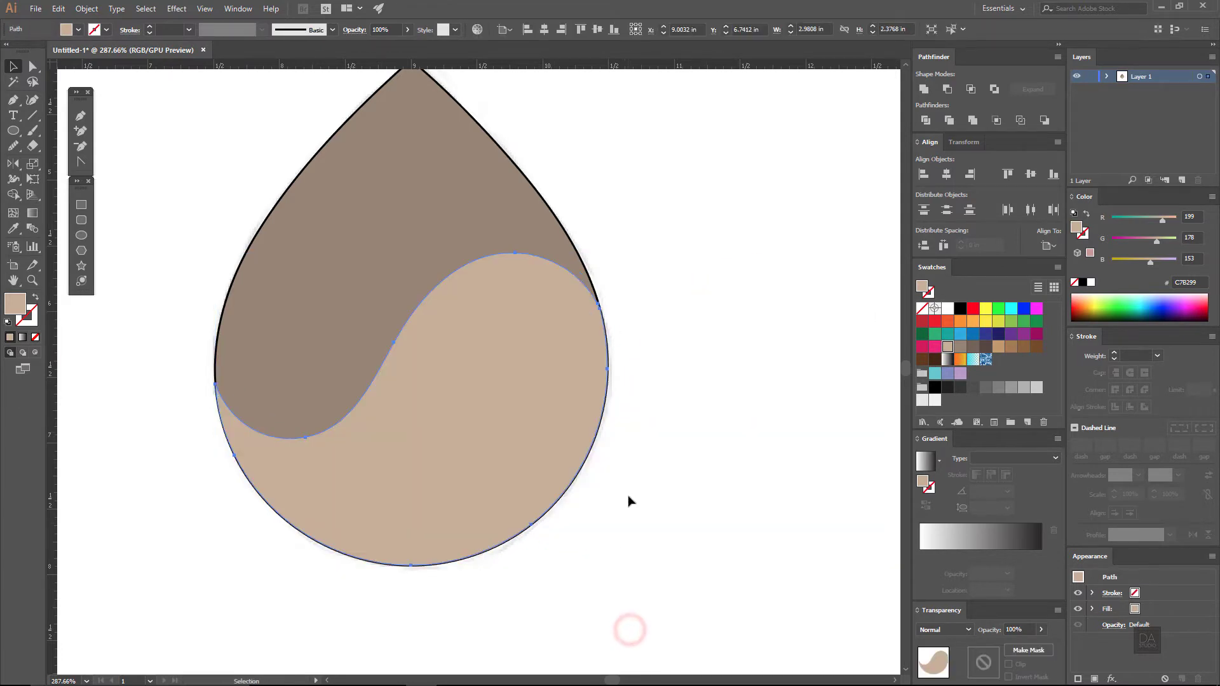
left_click(628, 496)
left_click_drag(638, 388, 559, 363)
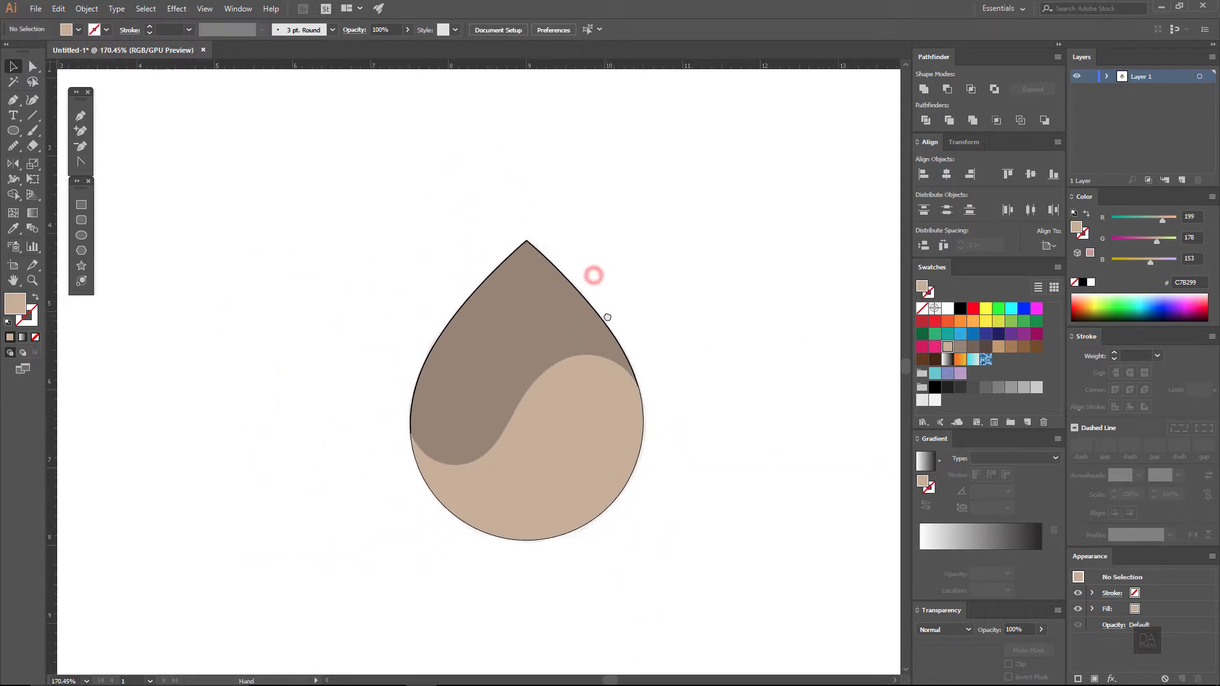
Draw a rectangle covering the whole artboard with black fill and no stroke.
left_click_drag(594, 272, 602, 294)
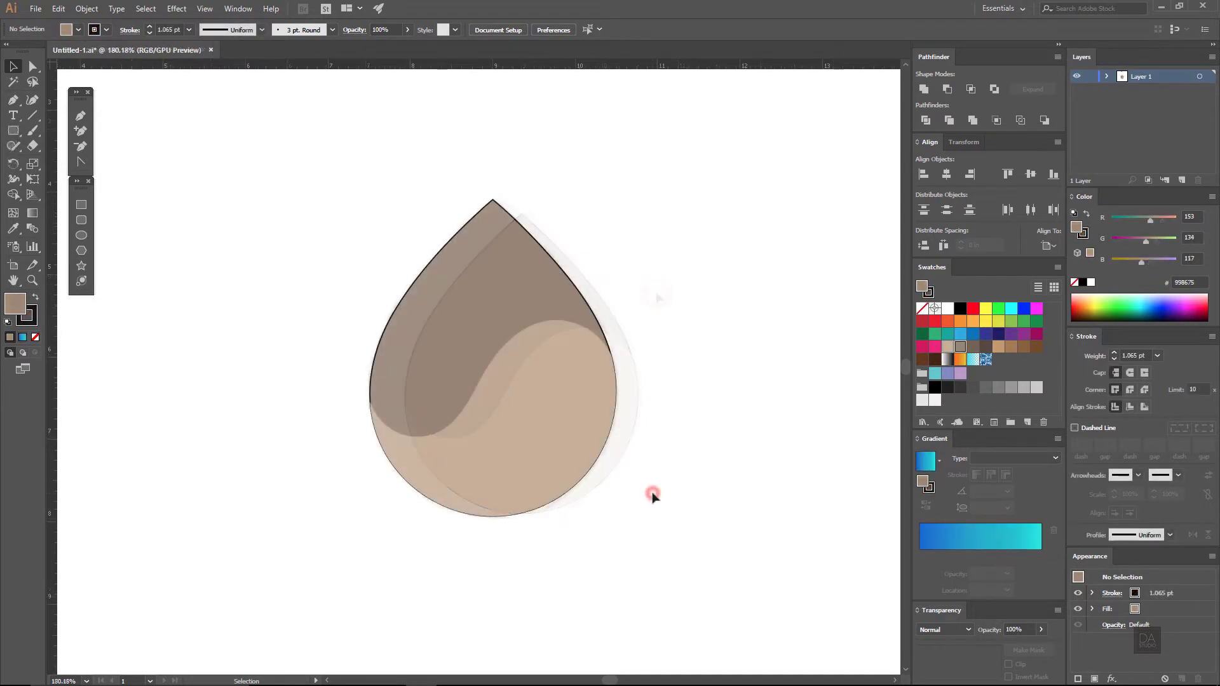
left_click_drag(590, 454, 532, 434)
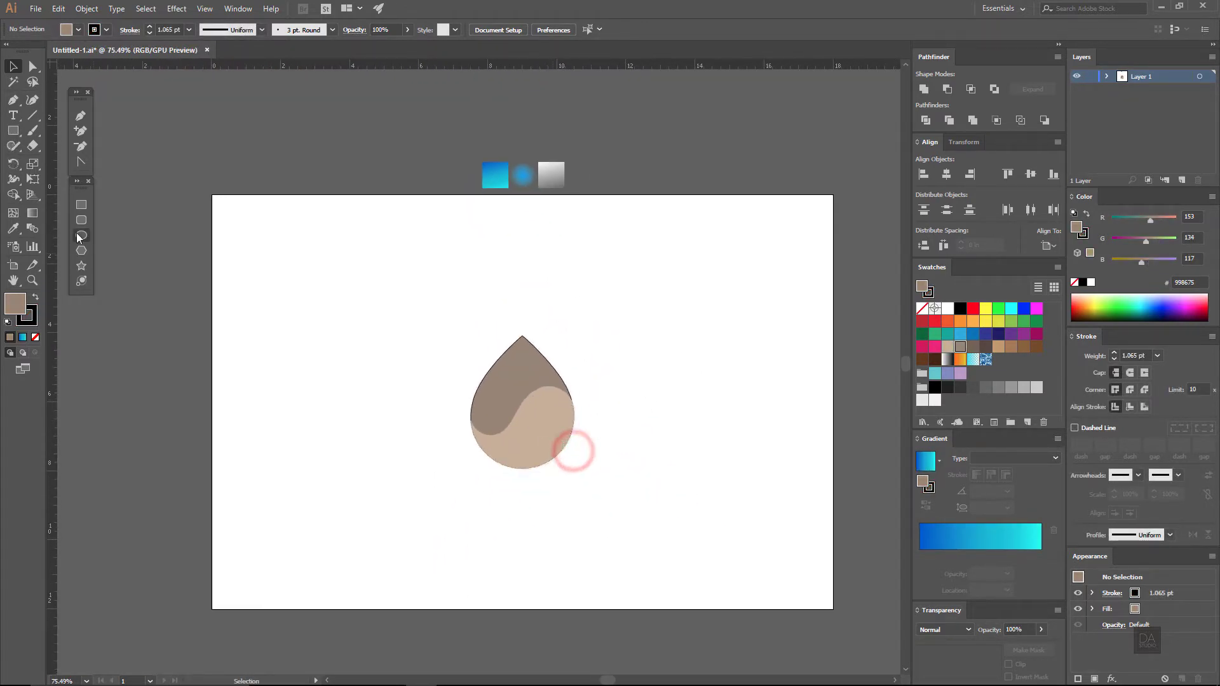
left_click_drag(213, 196, 834, 610)
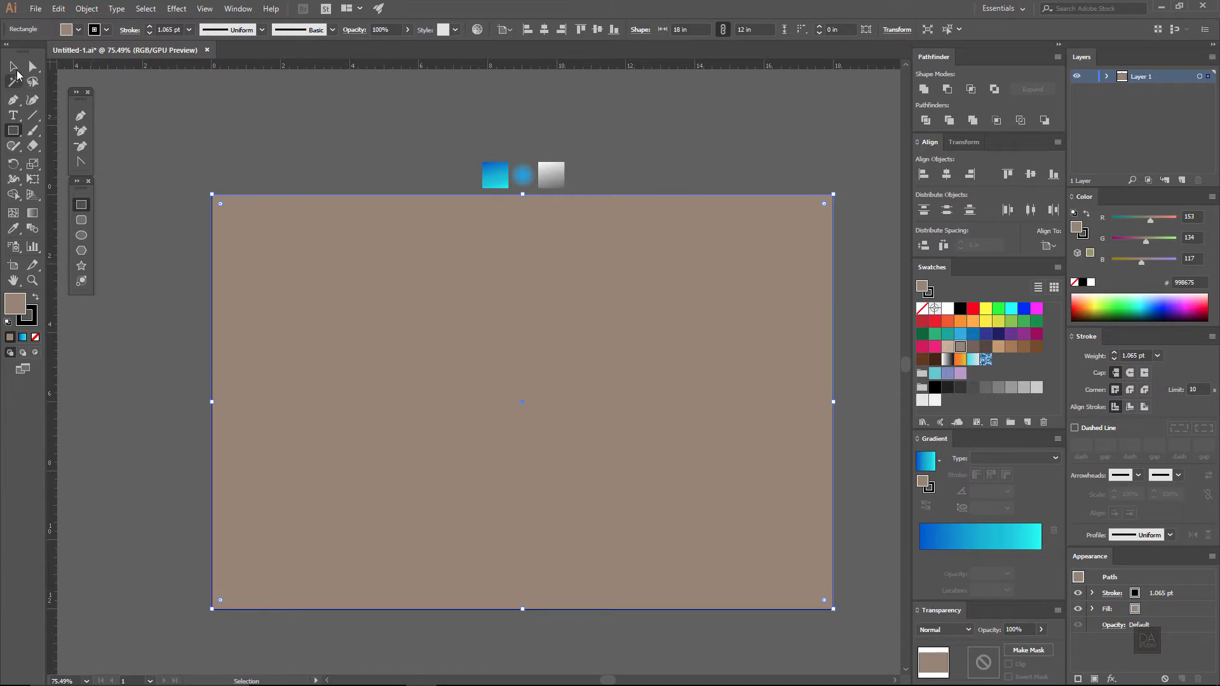
left_click(14, 67)
left_click(960, 310)
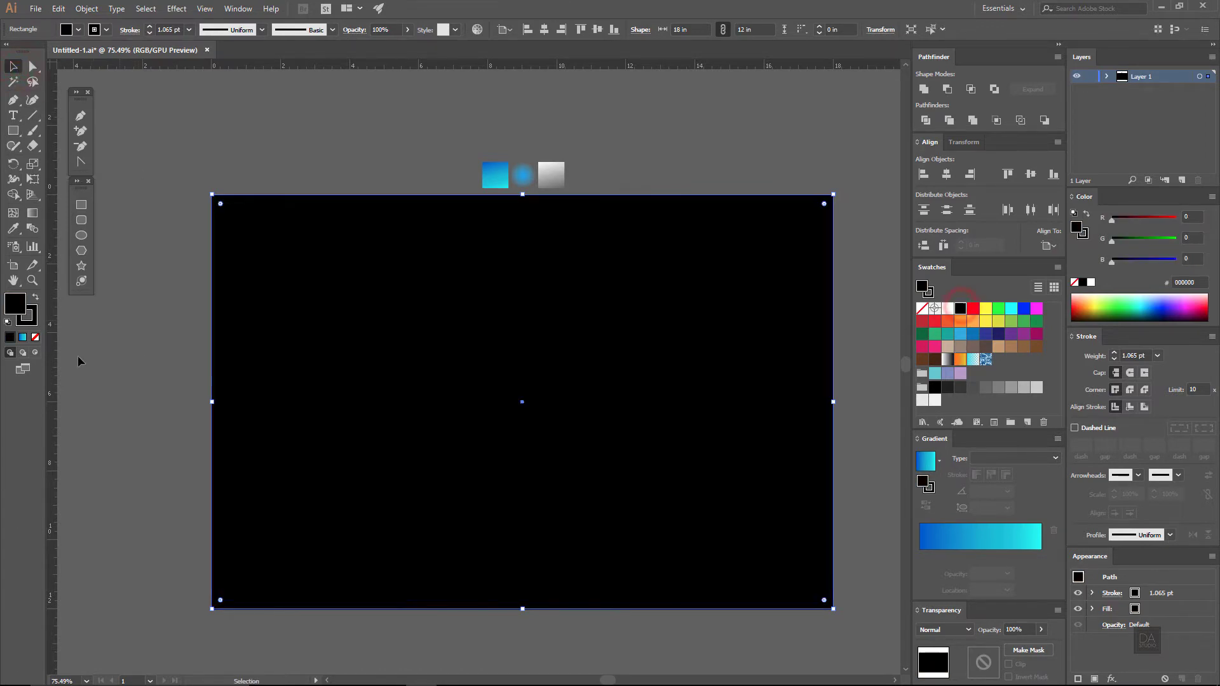
left_click(35, 337)
left_click(9, 300)
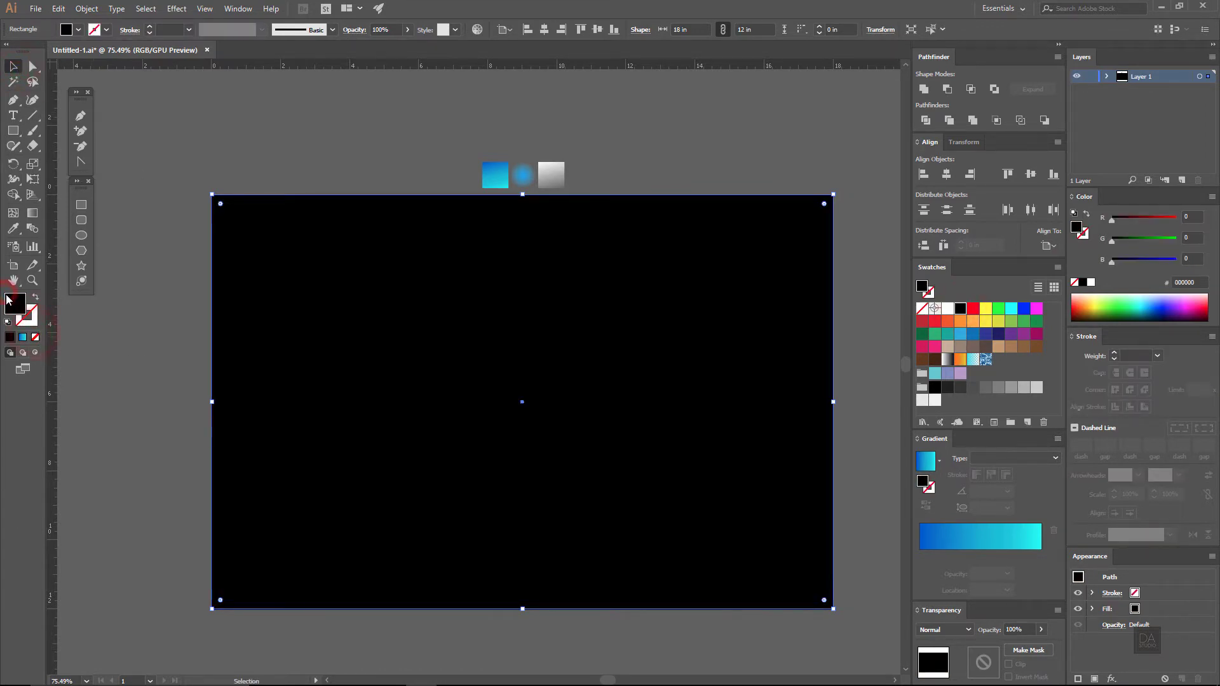
Send the black rectangle to the back and lock it.
right_click(351, 294)
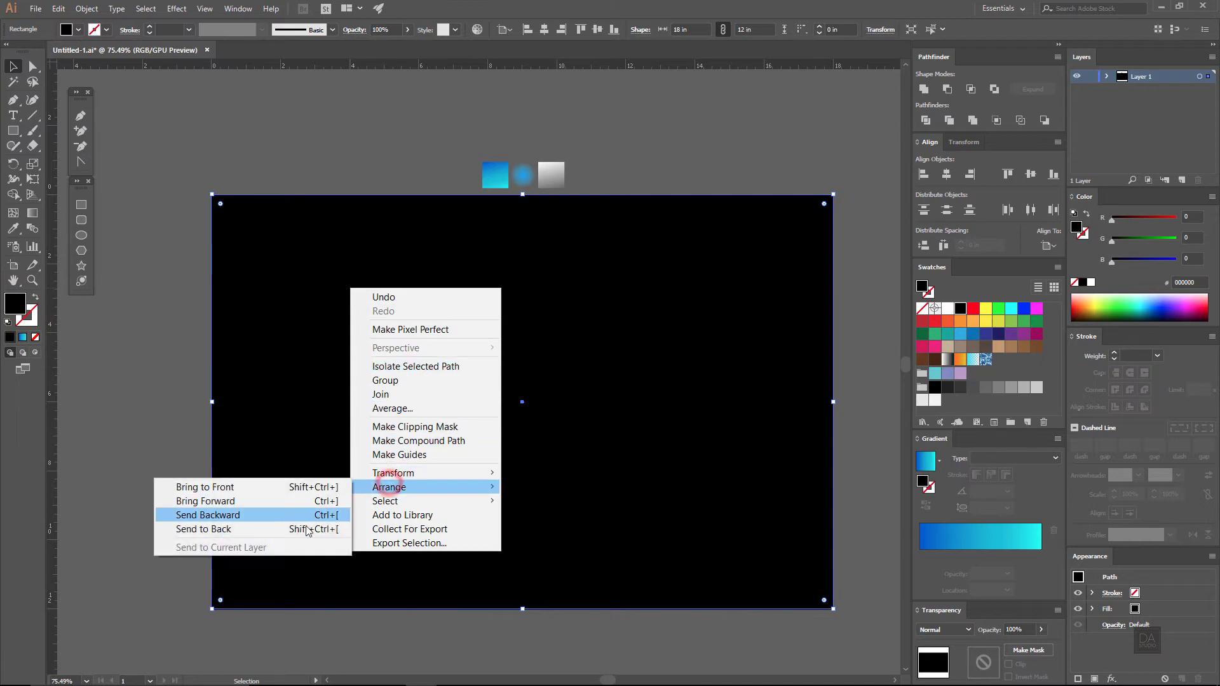
left_click(304, 531)
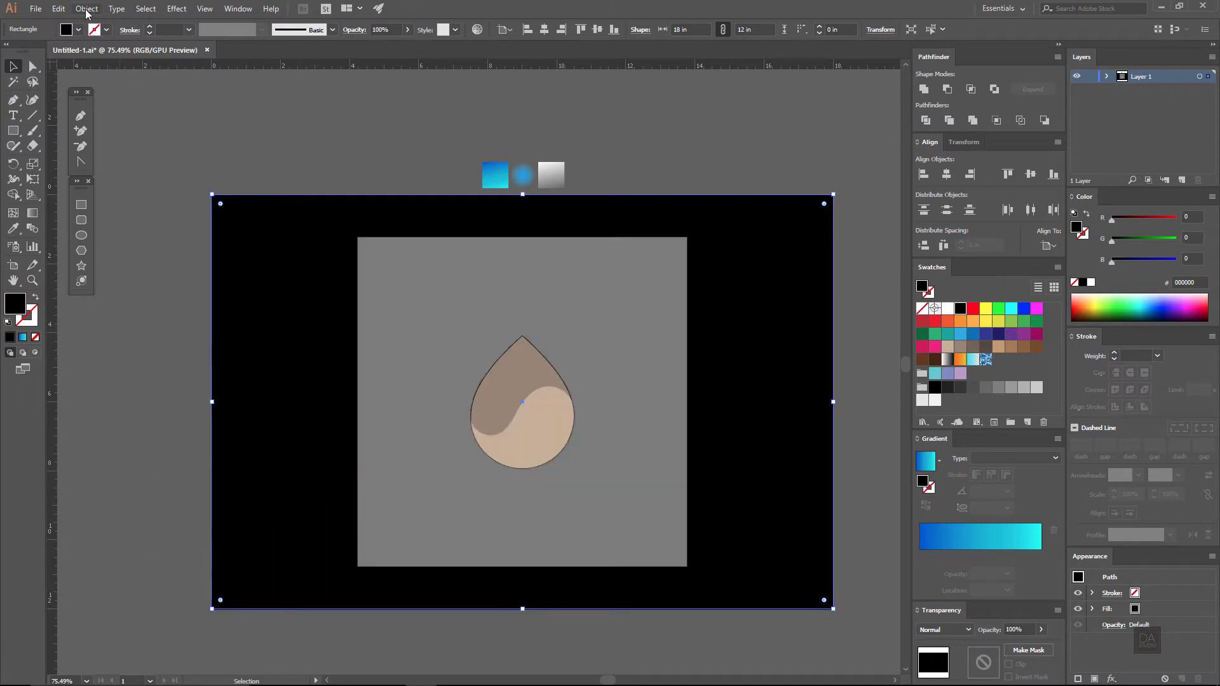
left_click(86, 9)
left_click(104, 83)
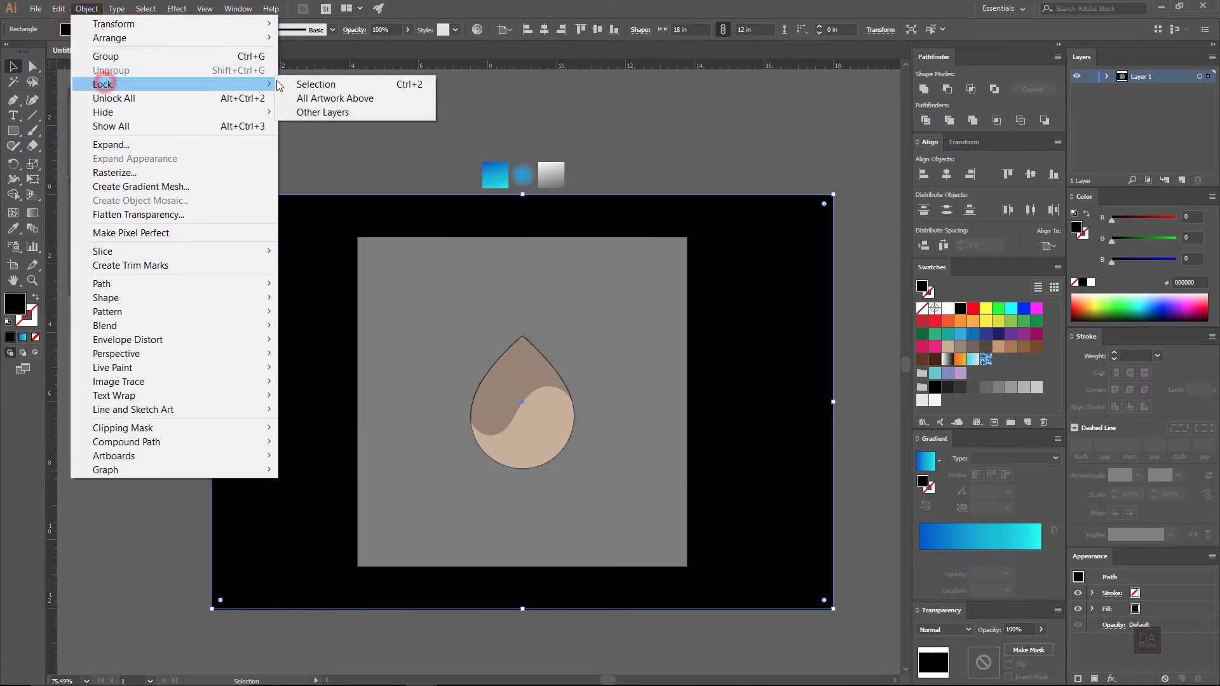
left_click(291, 84)
Hide the grey reference image in Layer 1 and shift the three gradient samples right.
left_click(466, 285)
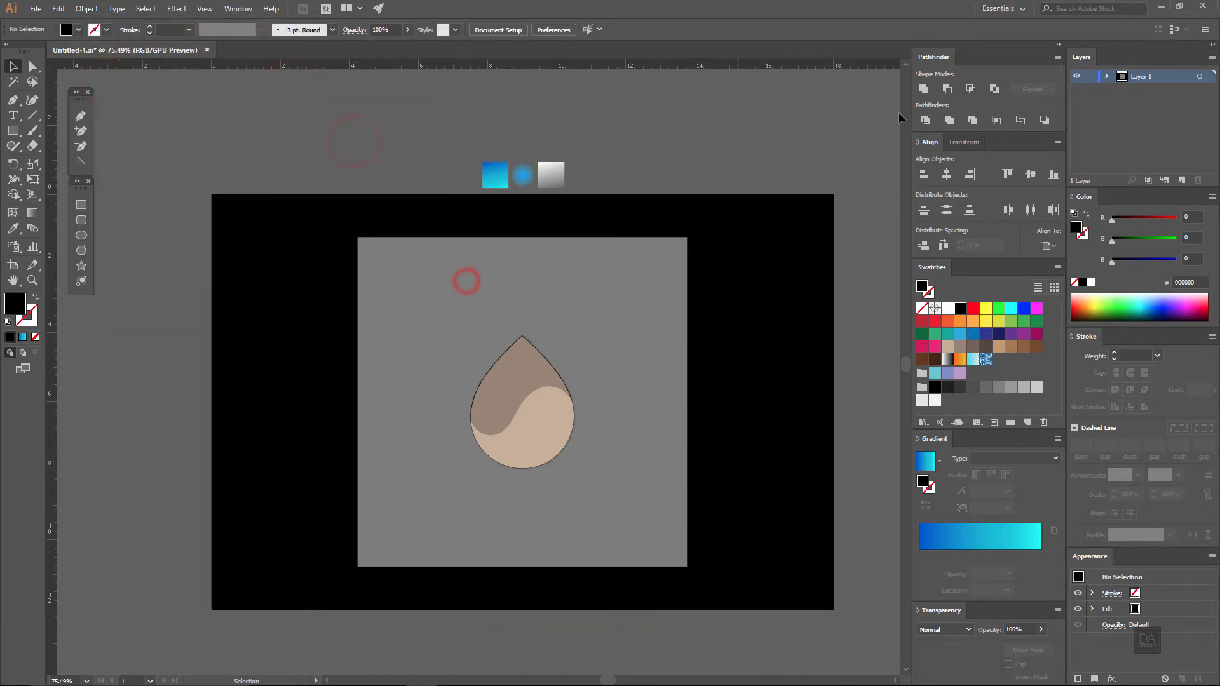
left_click(1107, 76)
scroll(1114, 128, "down", 3)
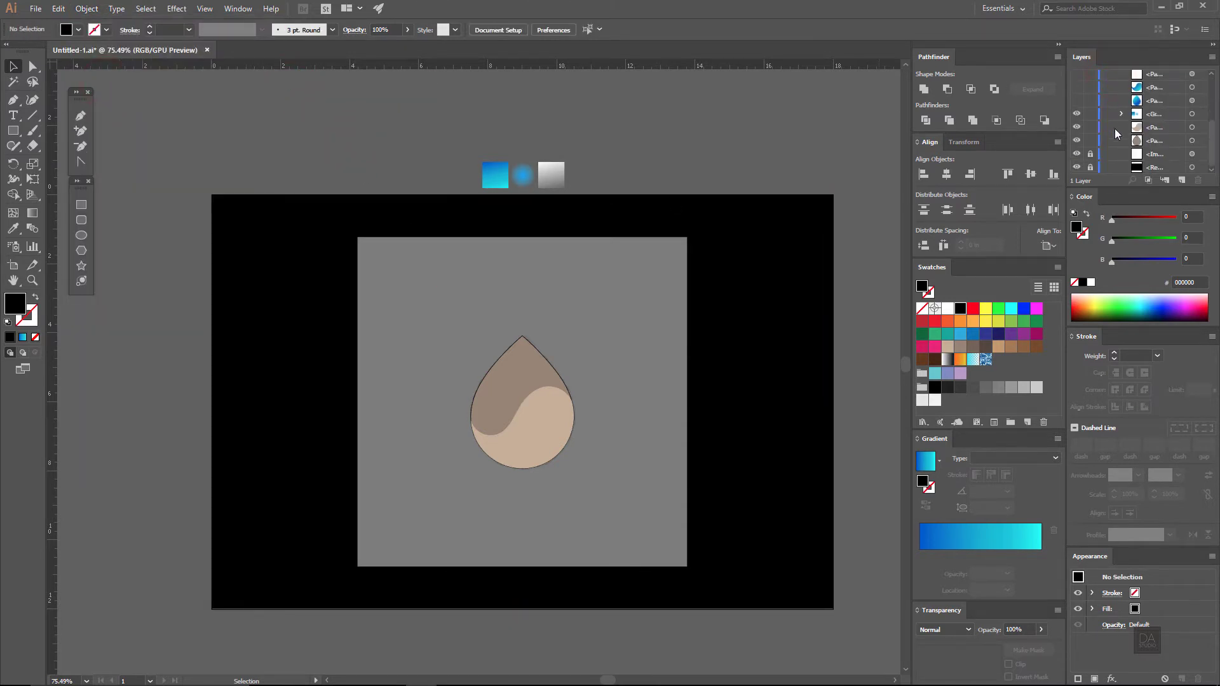
left_click(1078, 154)
left_click(695, 335)
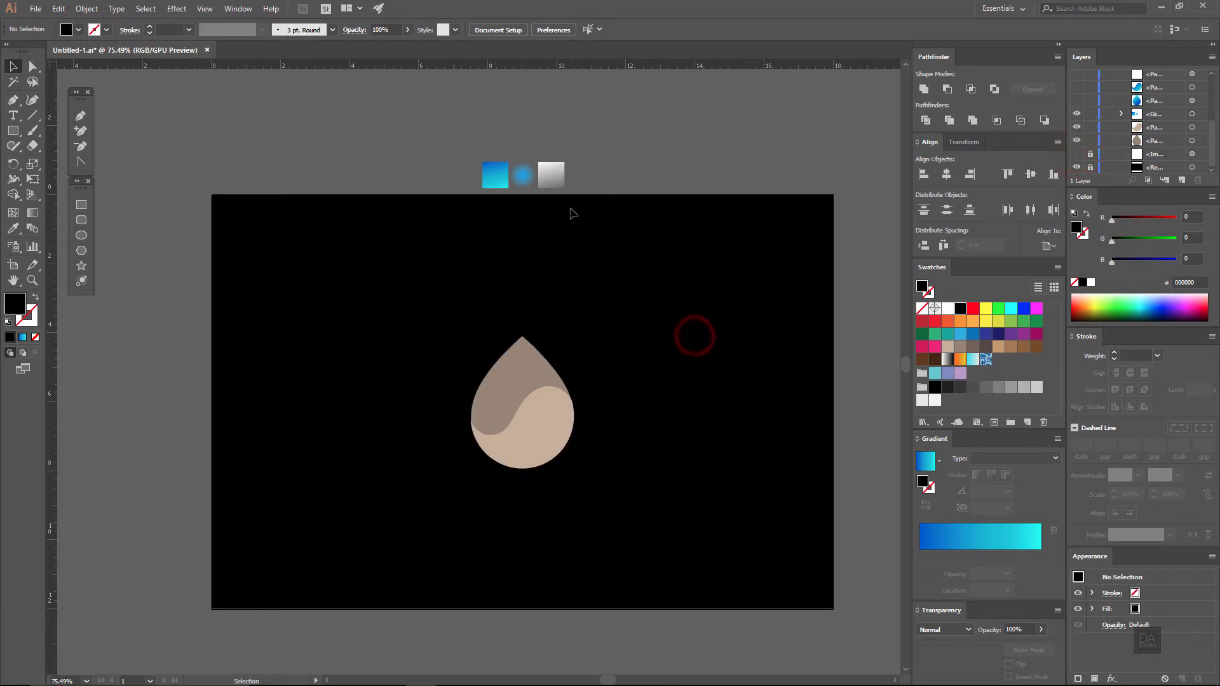
mouse_move(552, 177)
left_mouse_down()
mouse_move(686, 401)
mouse_move(616, 381)
left_mouse_up()
Move the beige lower shape out beside the drop, then select the drop.
left_click(612, 391)
left_click(422, 372)
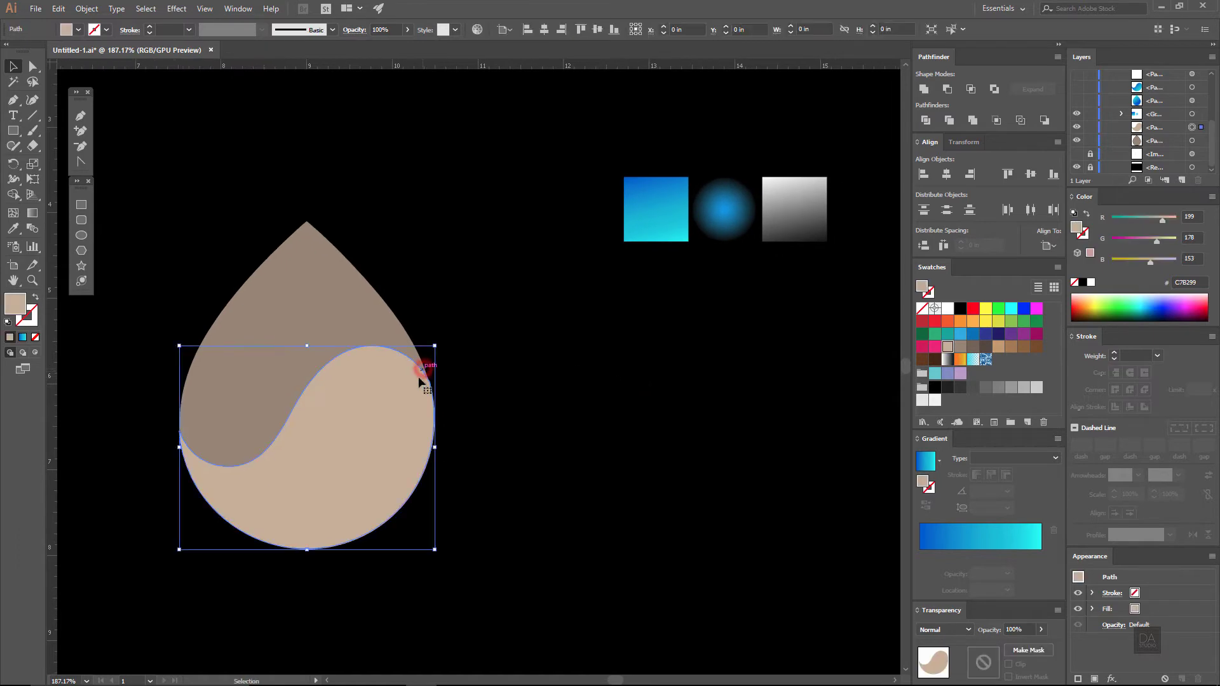
left_click_drag(420, 368, 690, 369)
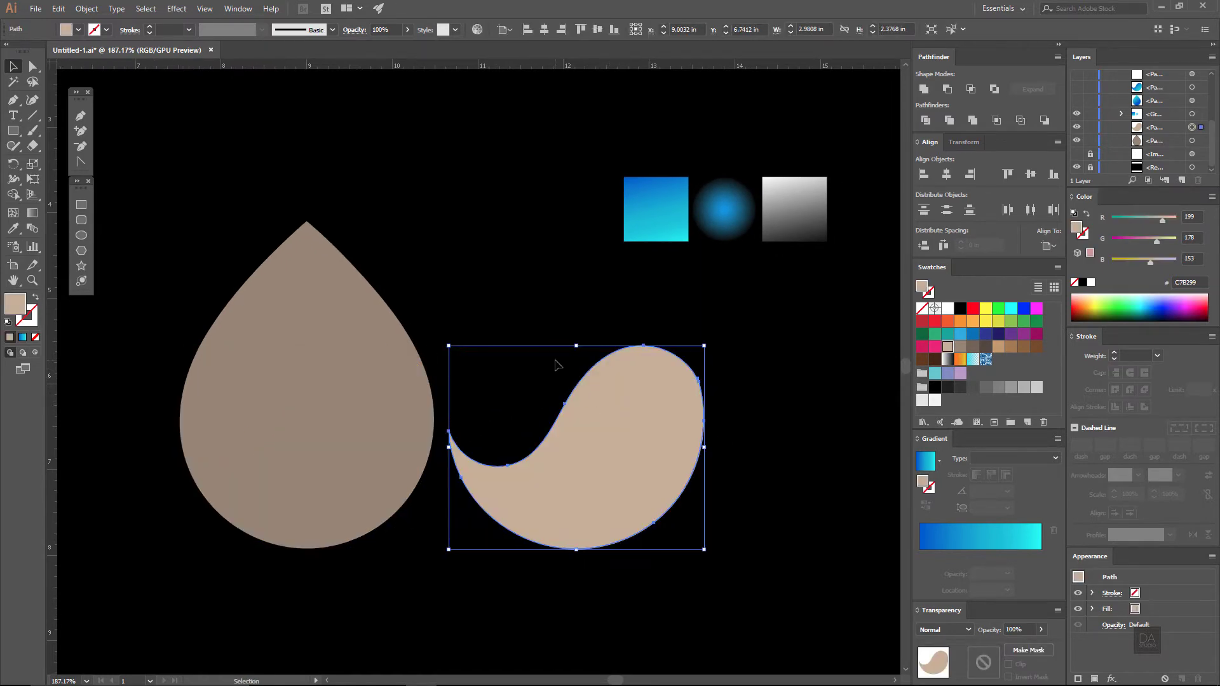
left_click(556, 361)
left_click(403, 353)
left_click(14, 229)
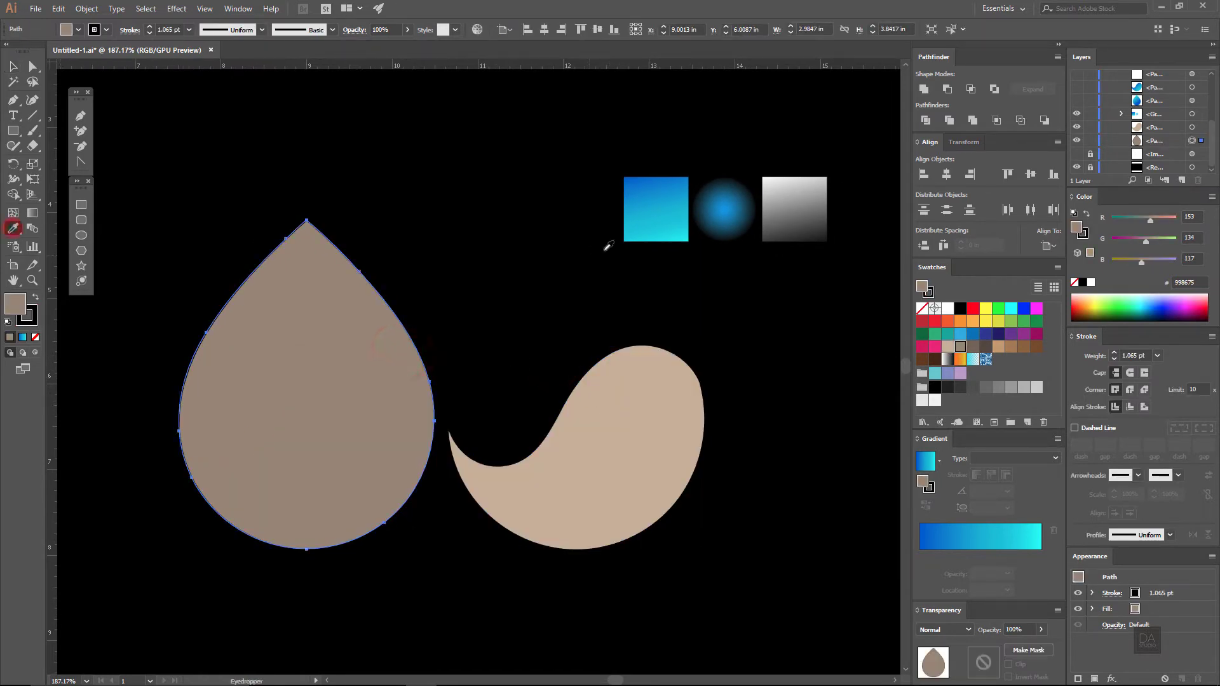
Eyedrop the blue square's blue-to-cyan linear gradient onto the drop and the beige paisley shape.
left_click(634, 227)
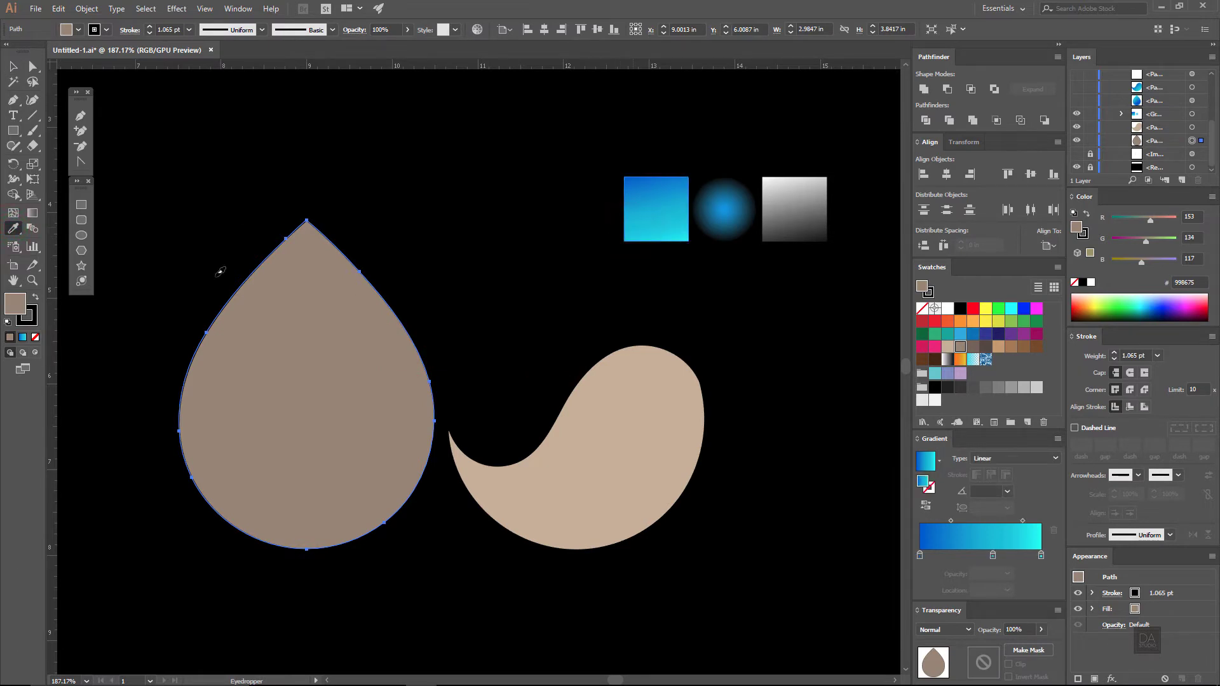
left_click(607, 415, "ctrl")
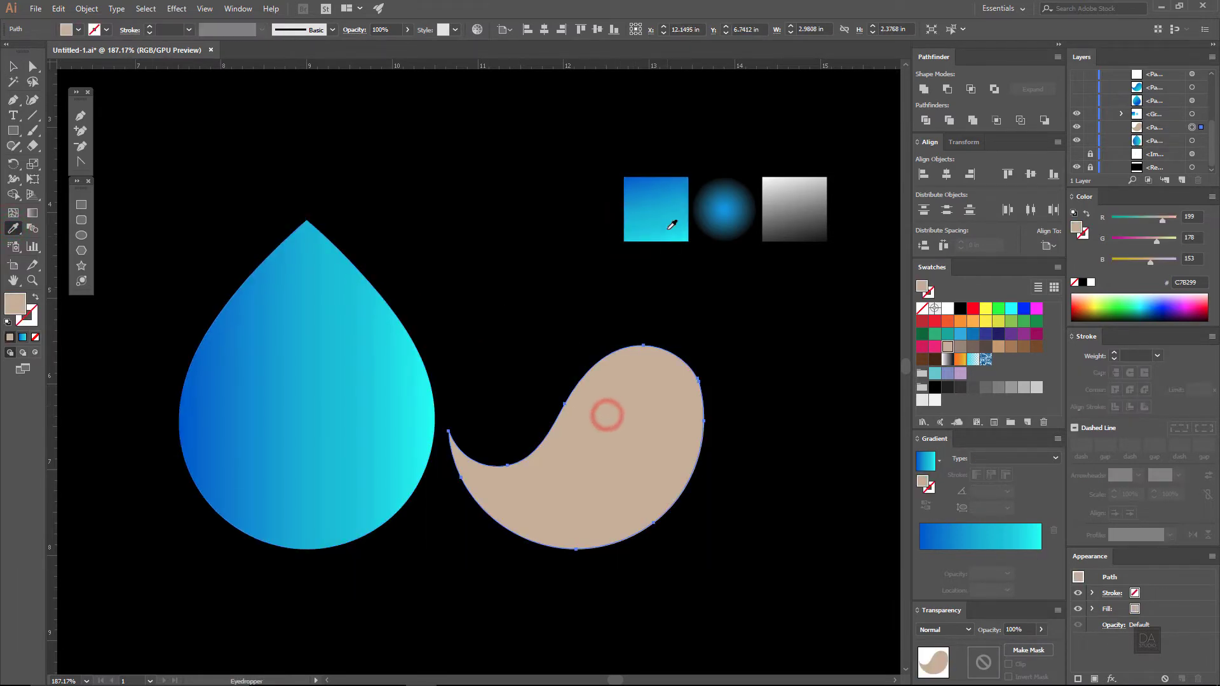
left_click(666, 220)
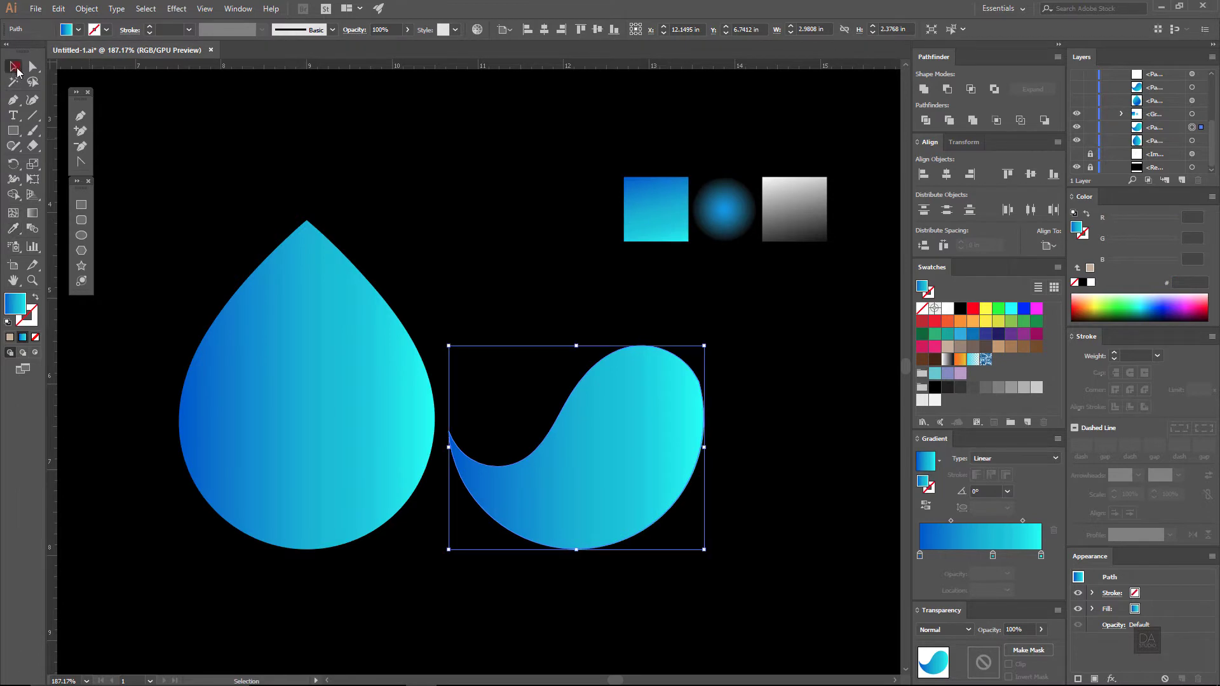
left_click(323, 343, "ctrl")
Re-angle the drop's gradient to about 119.3°, cyan at top to deep blue, then move the wave over.
left_click(32, 213)
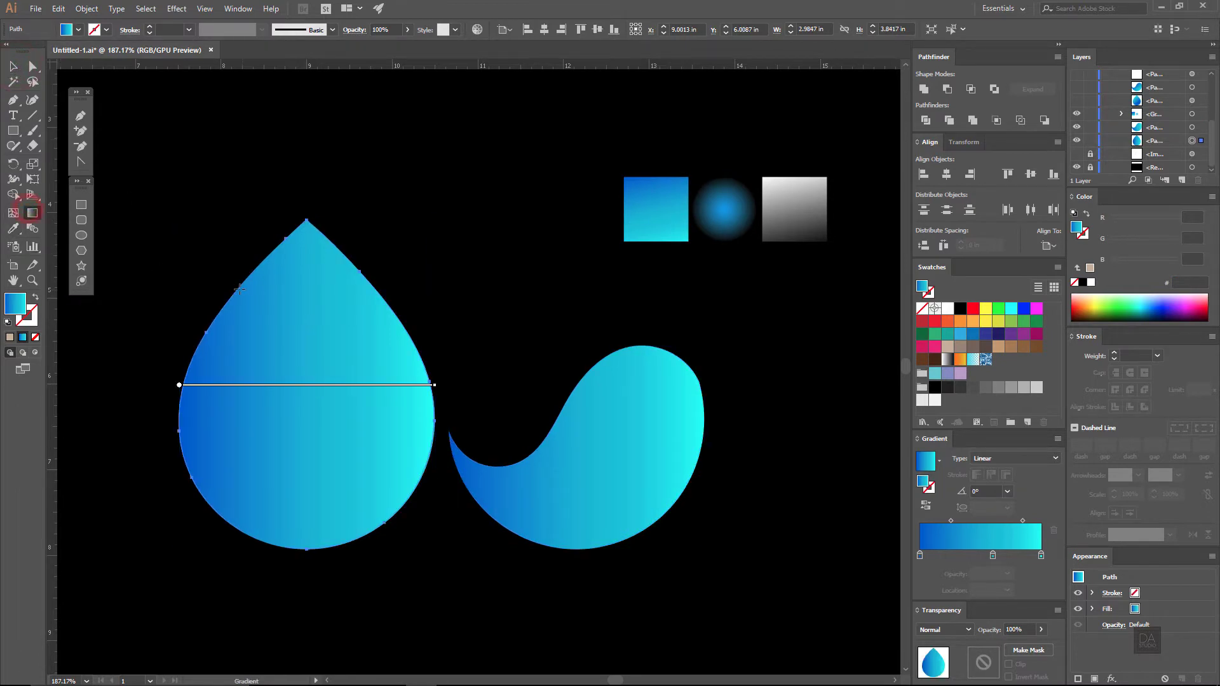
mouse_move(225, 299)
left_mouse_down()
mouse_move(386, 529)
mouse_move(213, 308)
left_mouse_up()
left_click_drag(394, 517, 344, 459)
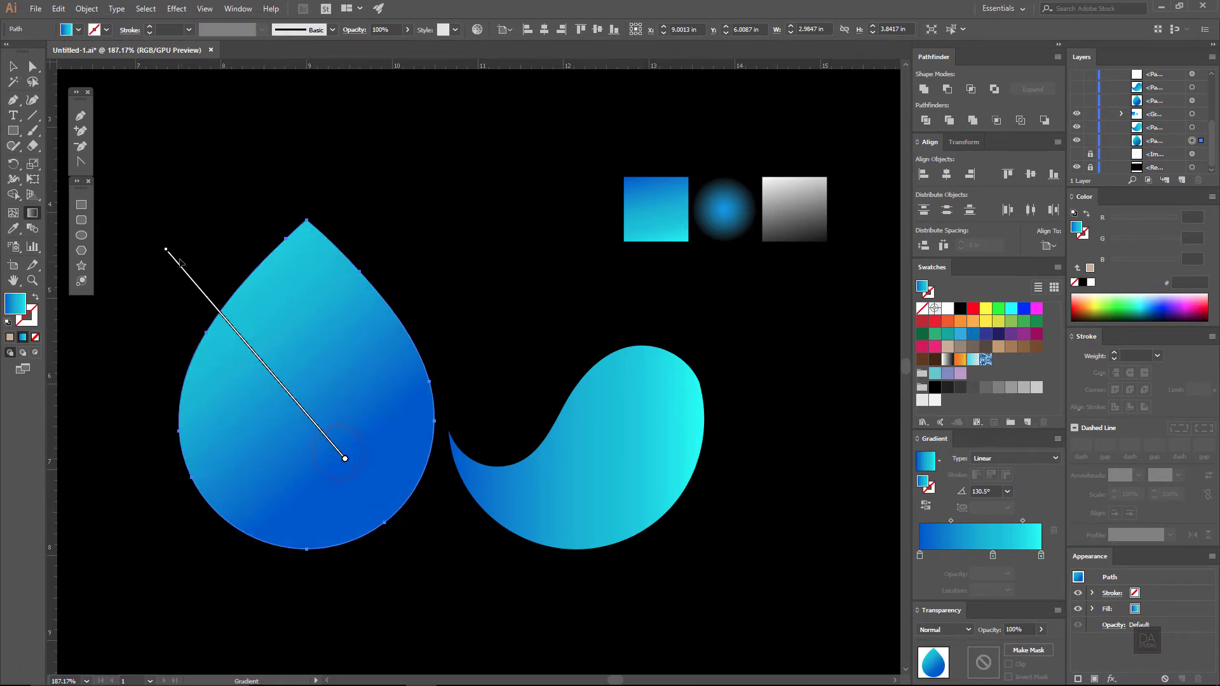
mouse_move(164, 249)
left_mouse_down()
mouse_move(215, 307)
mouse_move(245, 273)
left_mouse_up()
left_click_drag(257, 322, 246, 308)
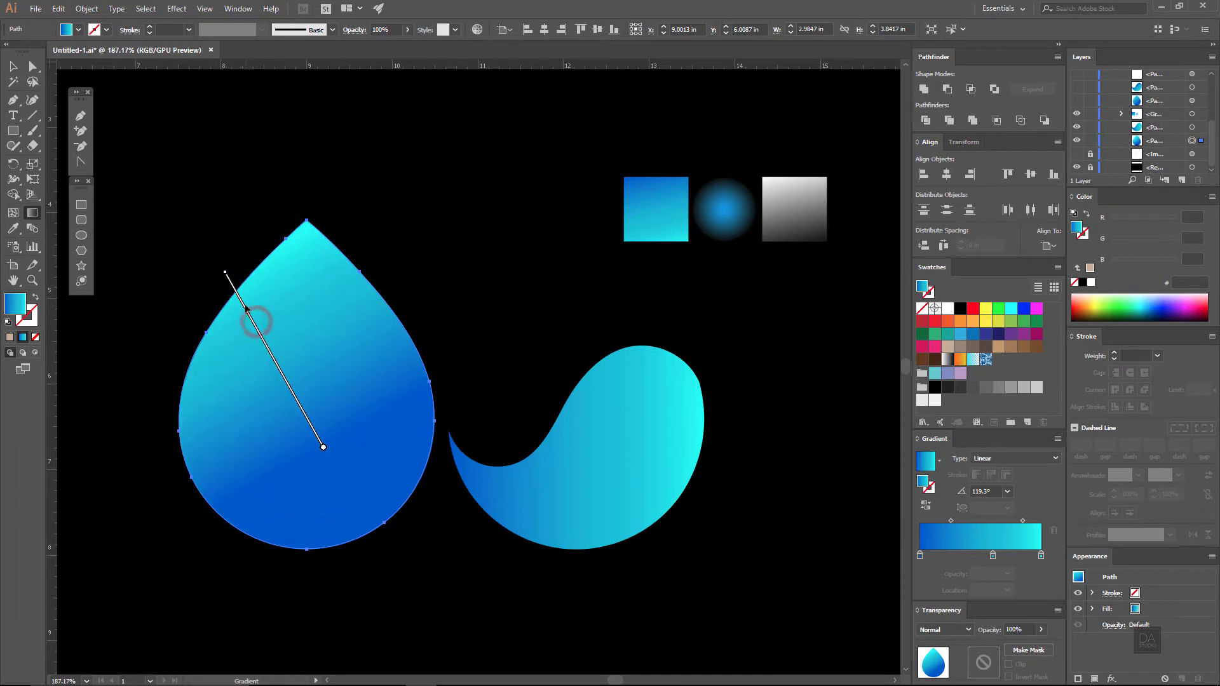
left_click(14, 65)
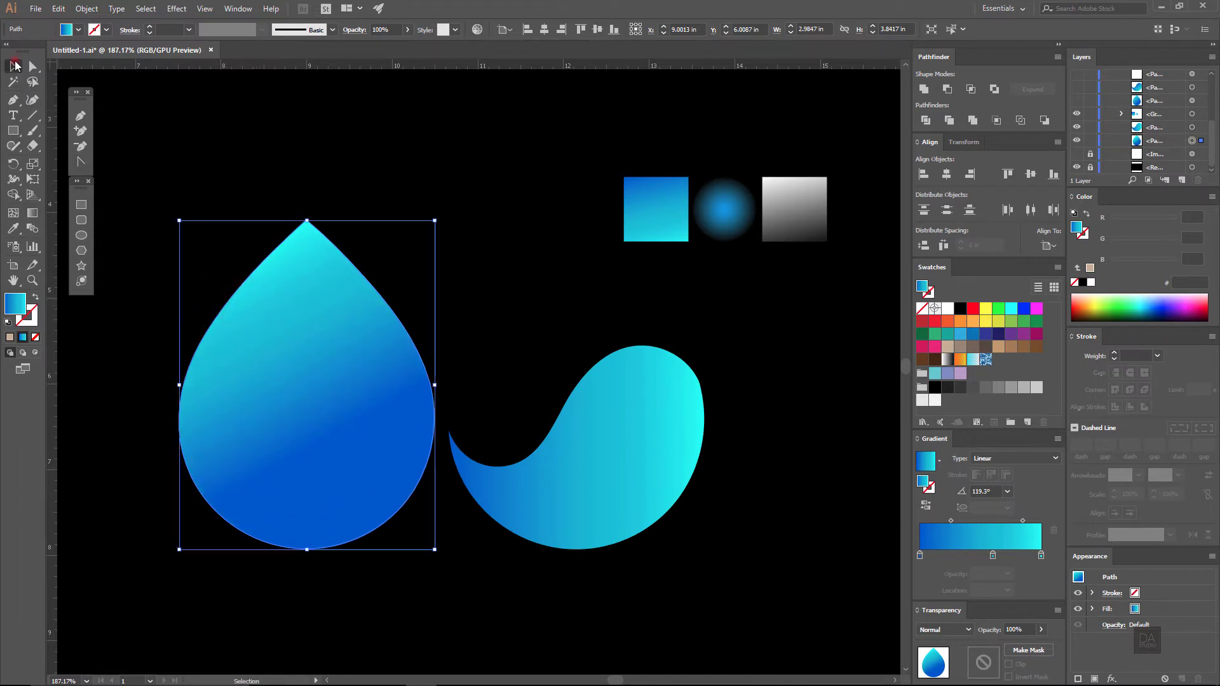
left_click_drag(609, 507, 368, 486)
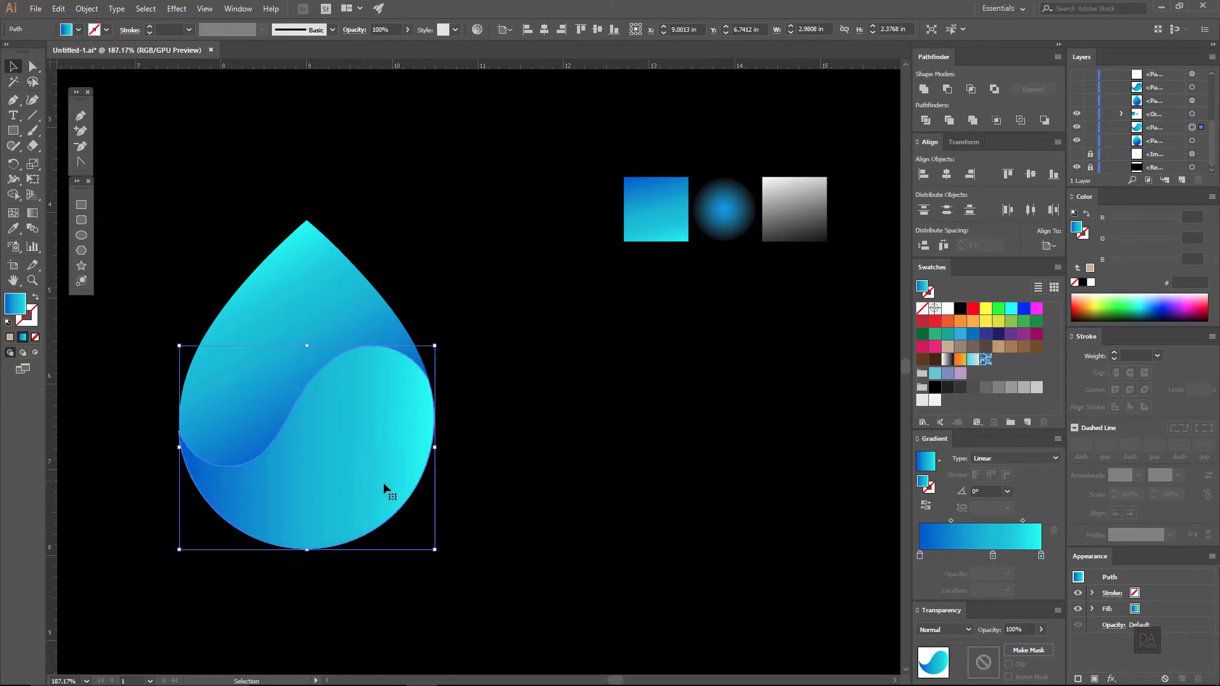
Angle the wave piece's gradient to -54.3°, deep blue near the curve to cyan at the bottom.
left_click(502, 487)
left_click(367, 471)
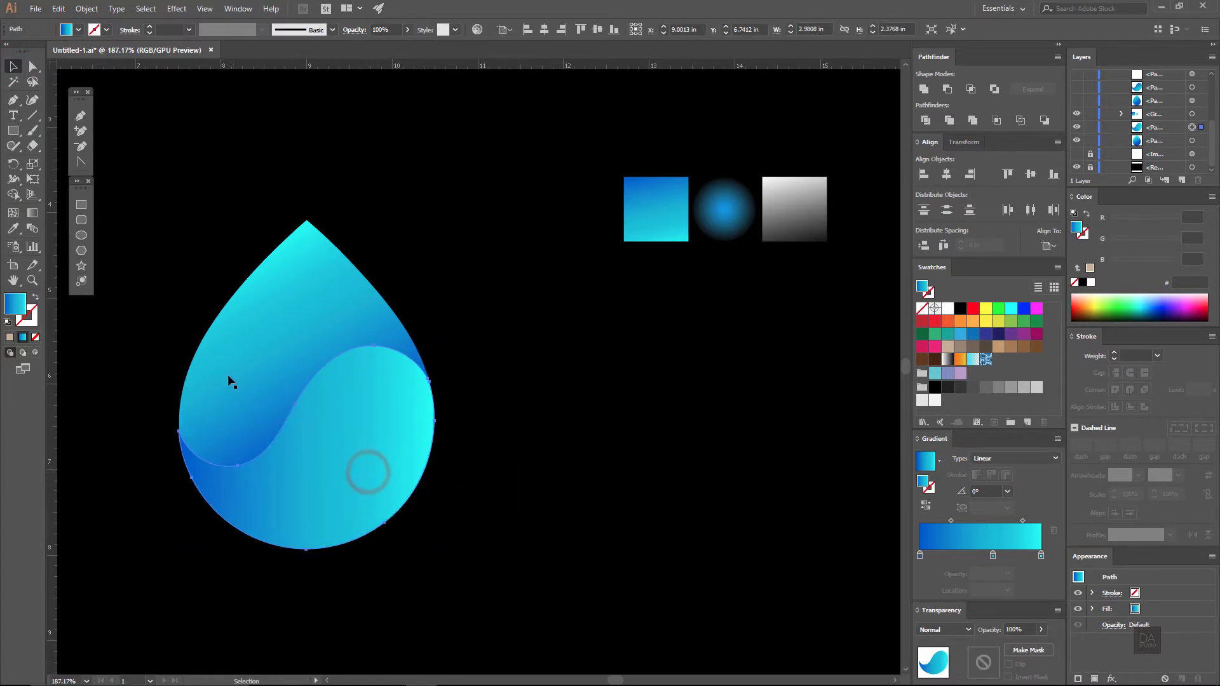
left_click(35, 210)
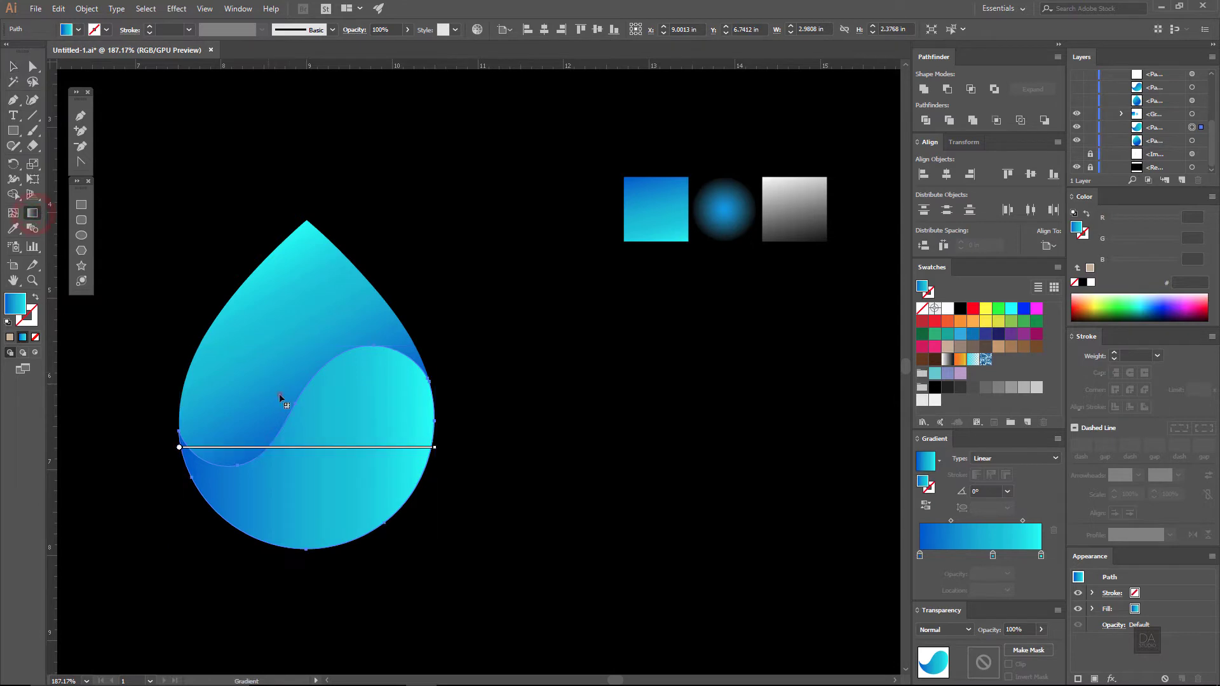
left_click_drag(270, 374, 389, 539)
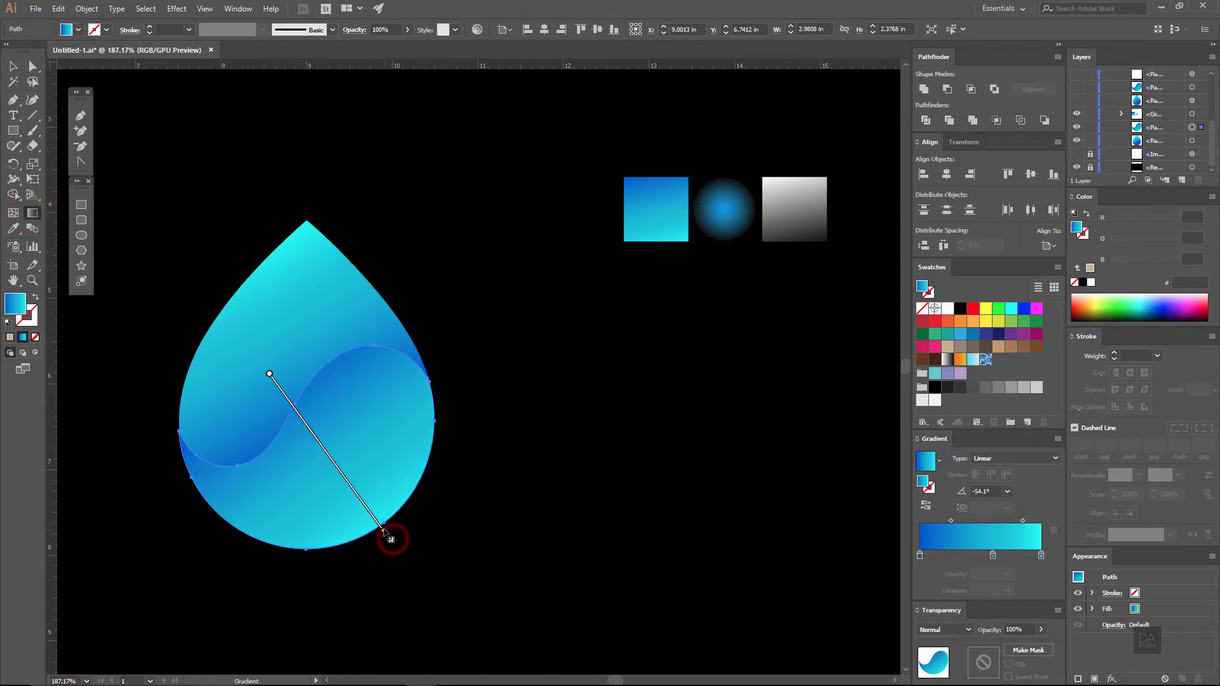
left_click_drag(281, 389, 395, 545)
left_click_drag(273, 380, 385, 539)
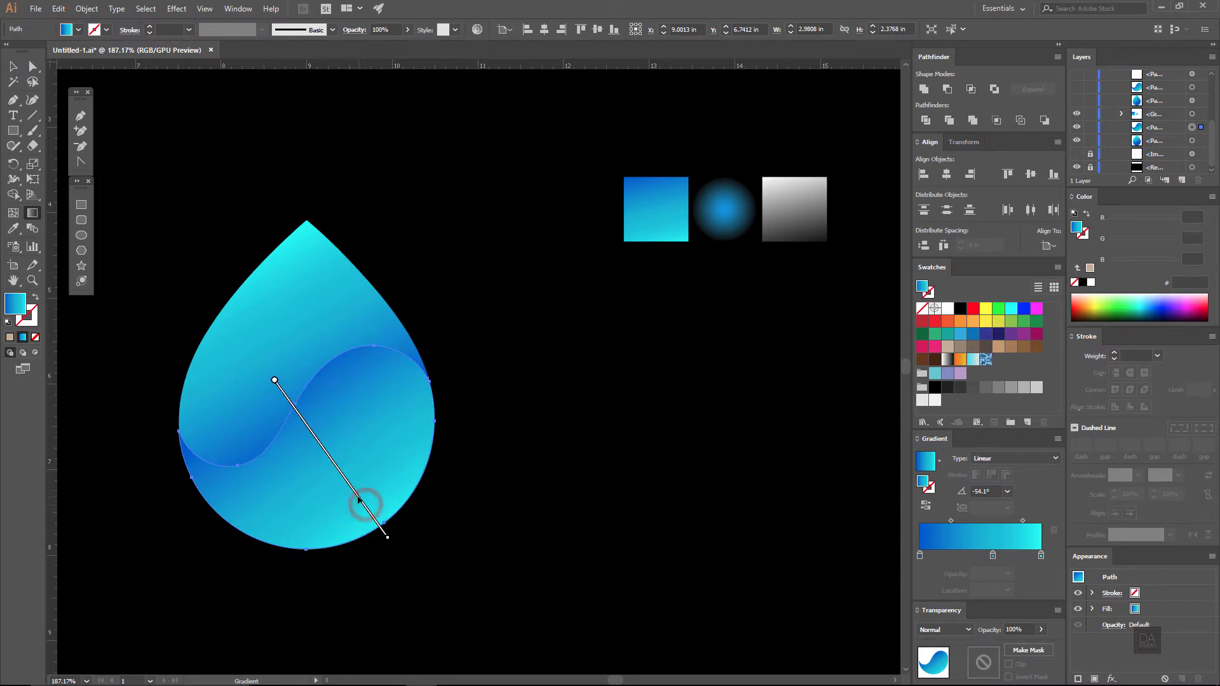
left_click_drag(273, 380, 390, 539)
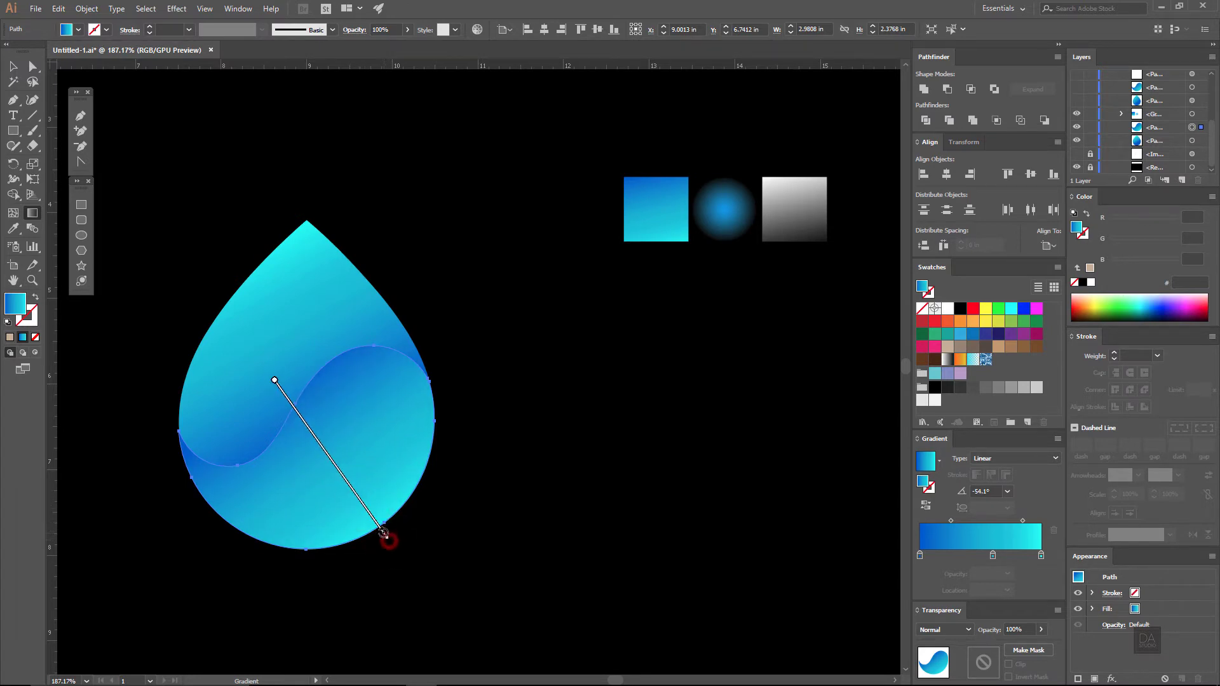
left_click(448, 530)
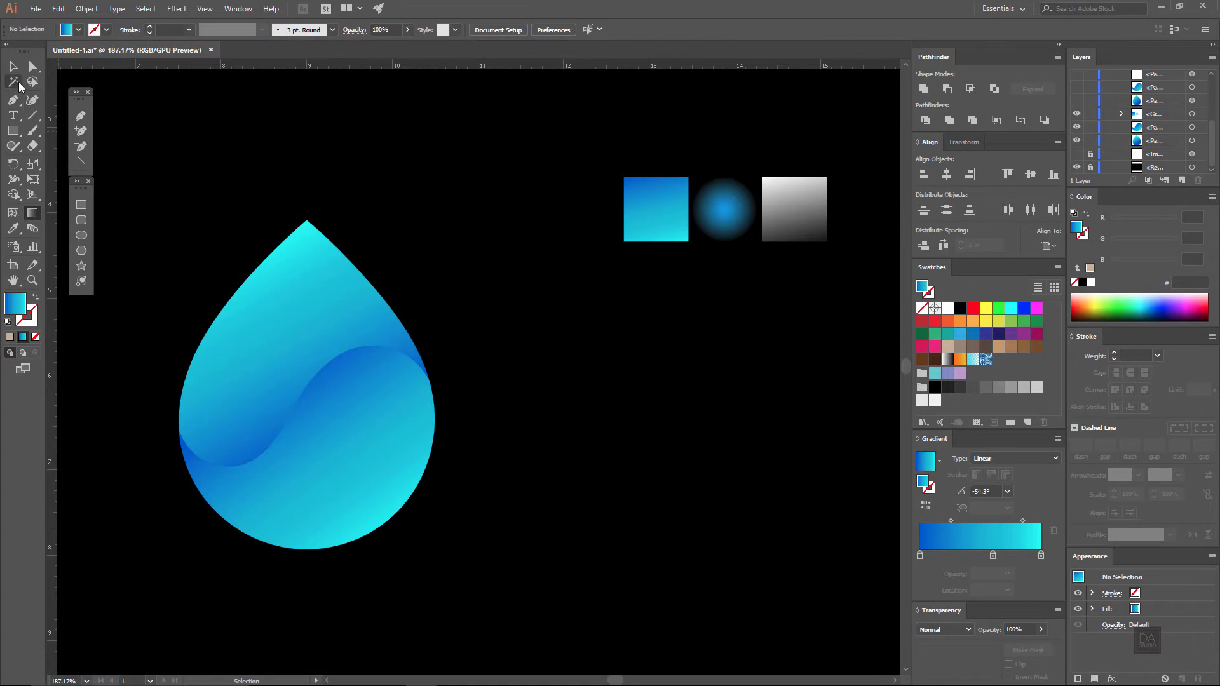
Place a copy of the wave right of the drop and swap it to a gradient outline.
left_click_drag(357, 471, 623, 453)
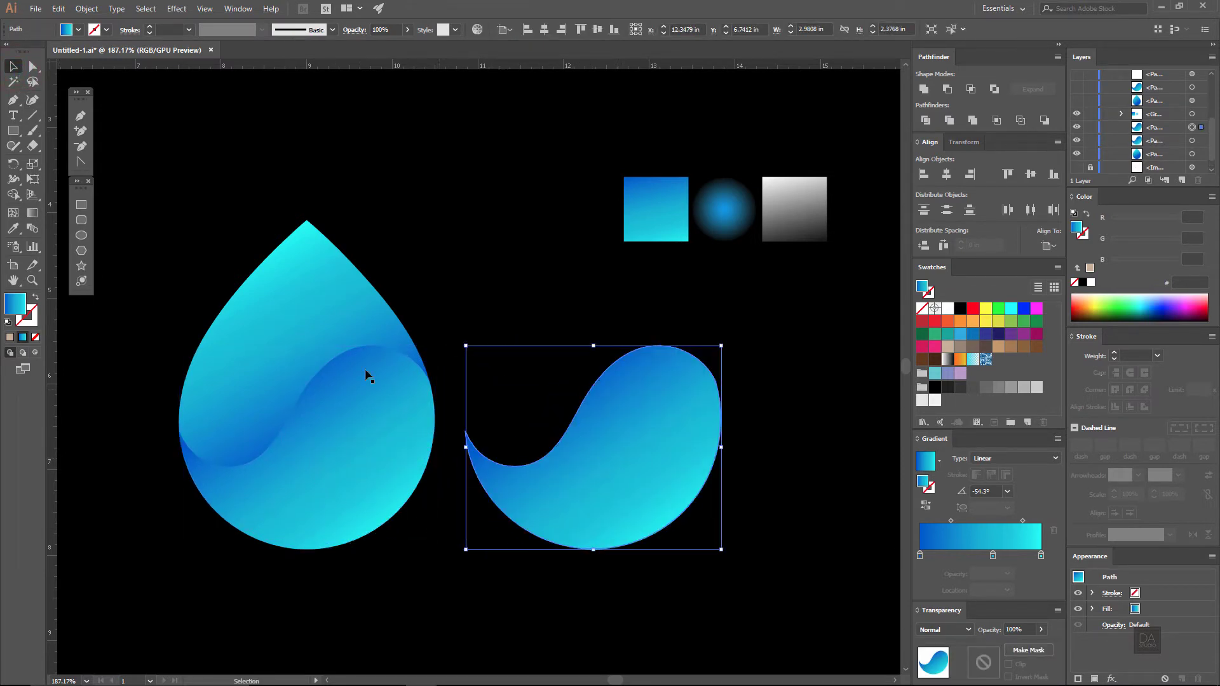
left_click(35, 299)
left_click(471, 291)
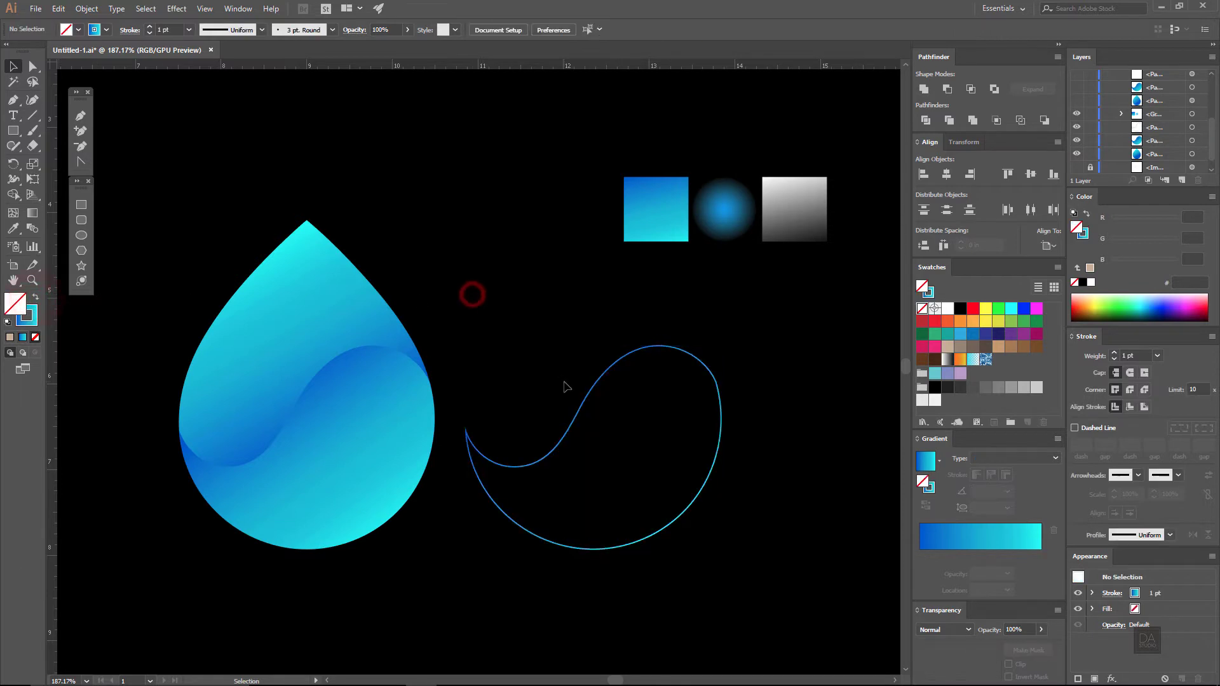
left_click(581, 409)
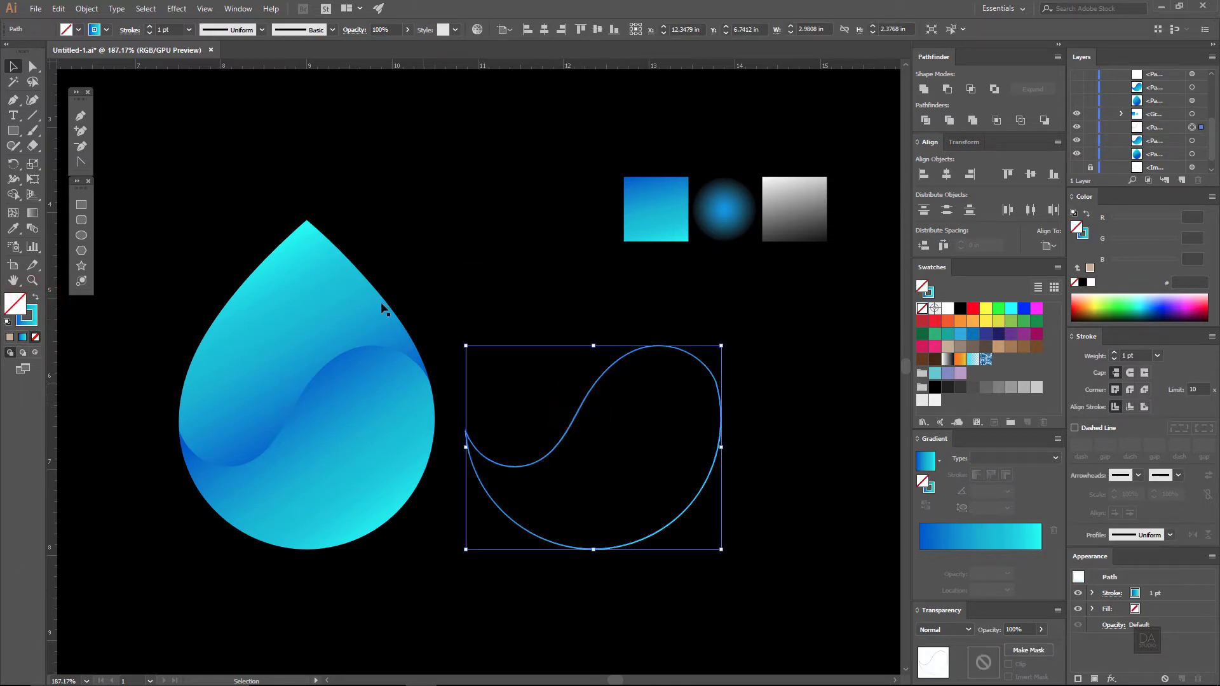
Cut the outline at its left tip and upper-right point, then delete the lower arc.
left_click(38, 148)
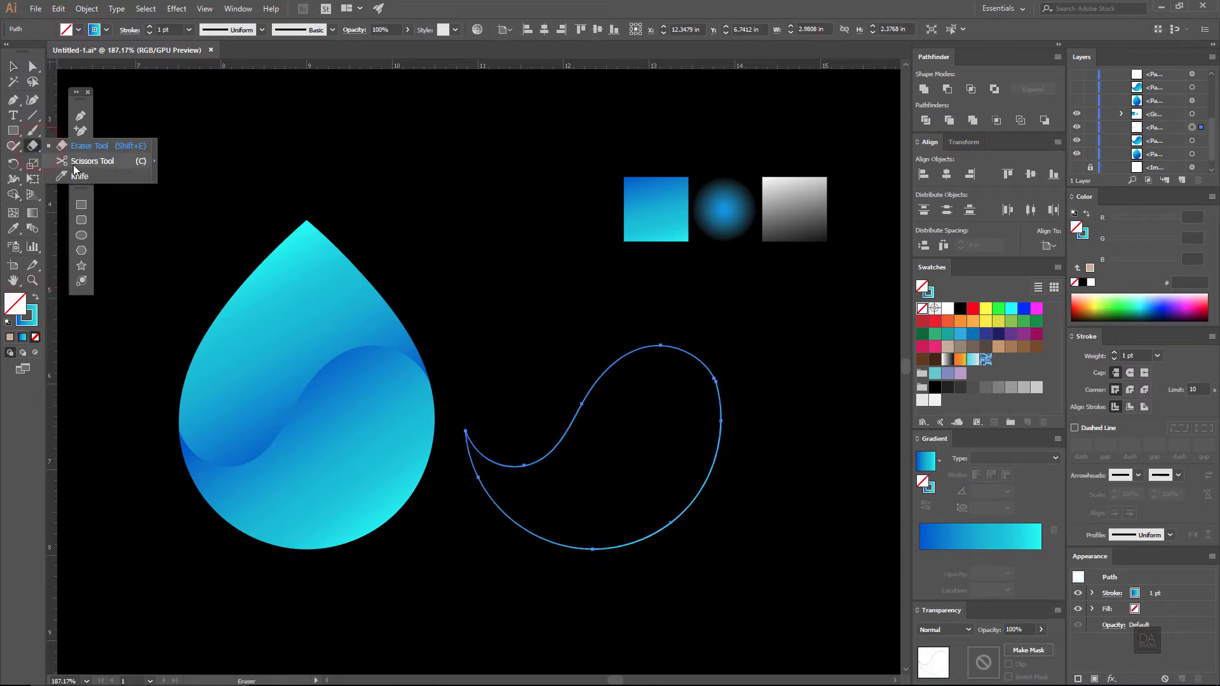
left_click_drag(40, 152, 105, 160)
left_click(597, 428, "ctrl")
left_click_drag(711, 462, 468, 466)
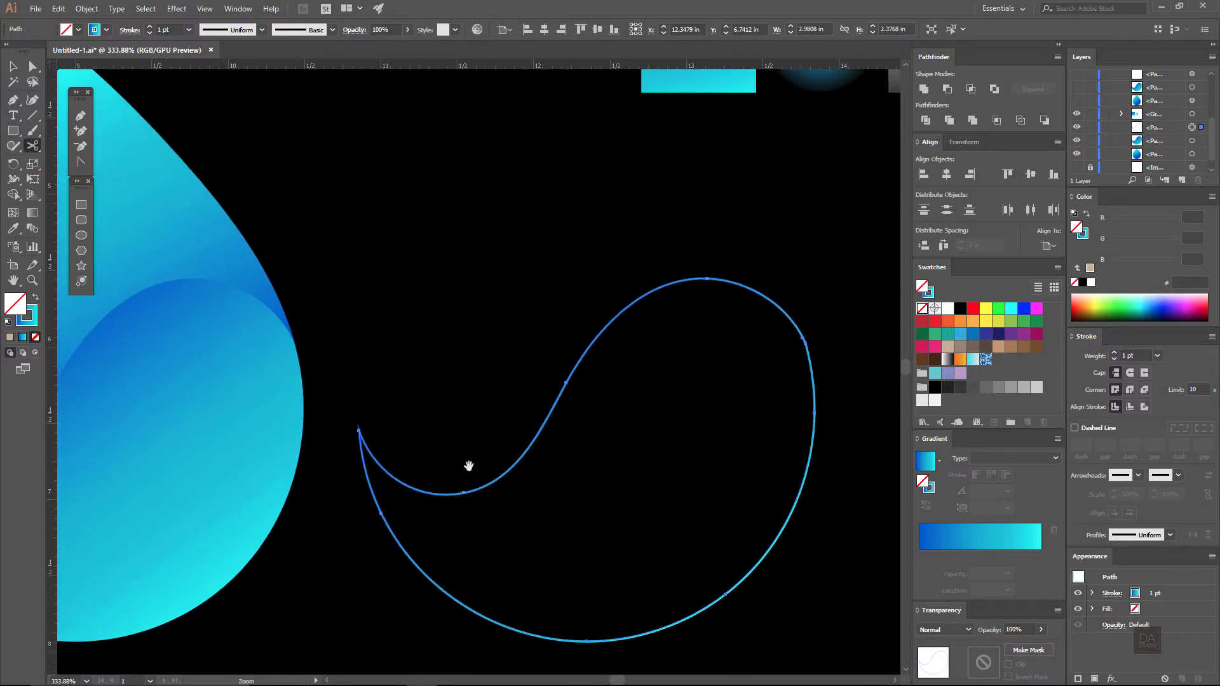
left_click(359, 430)
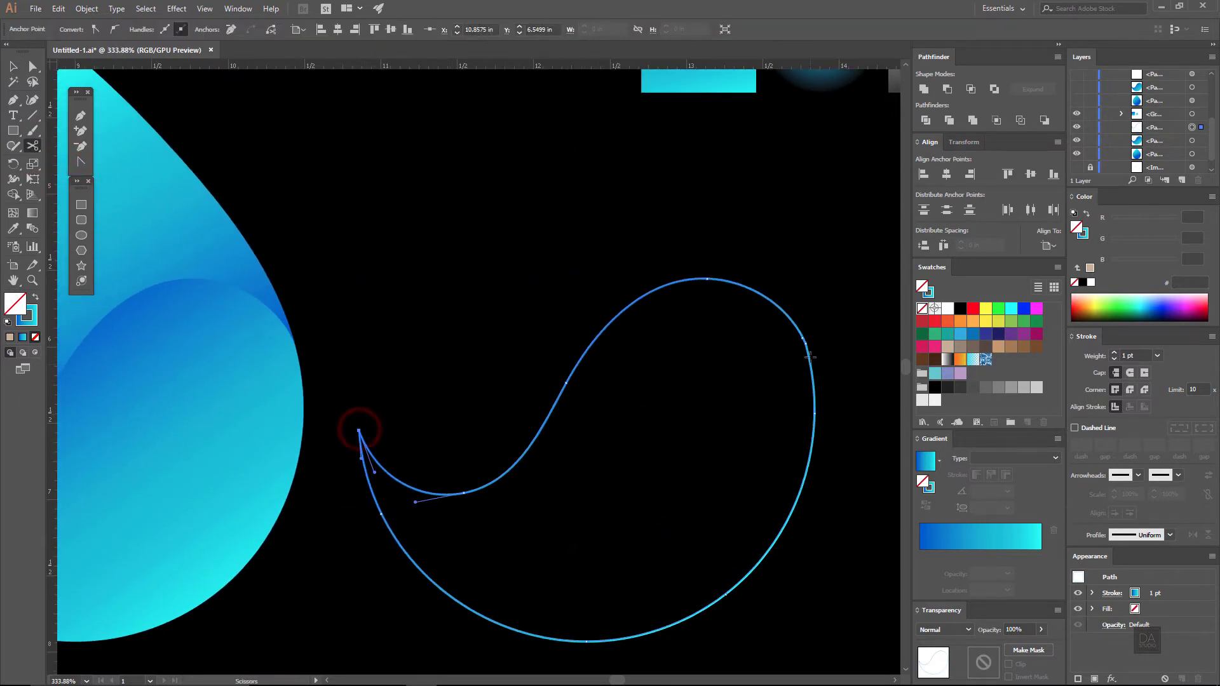
left_click(806, 341)
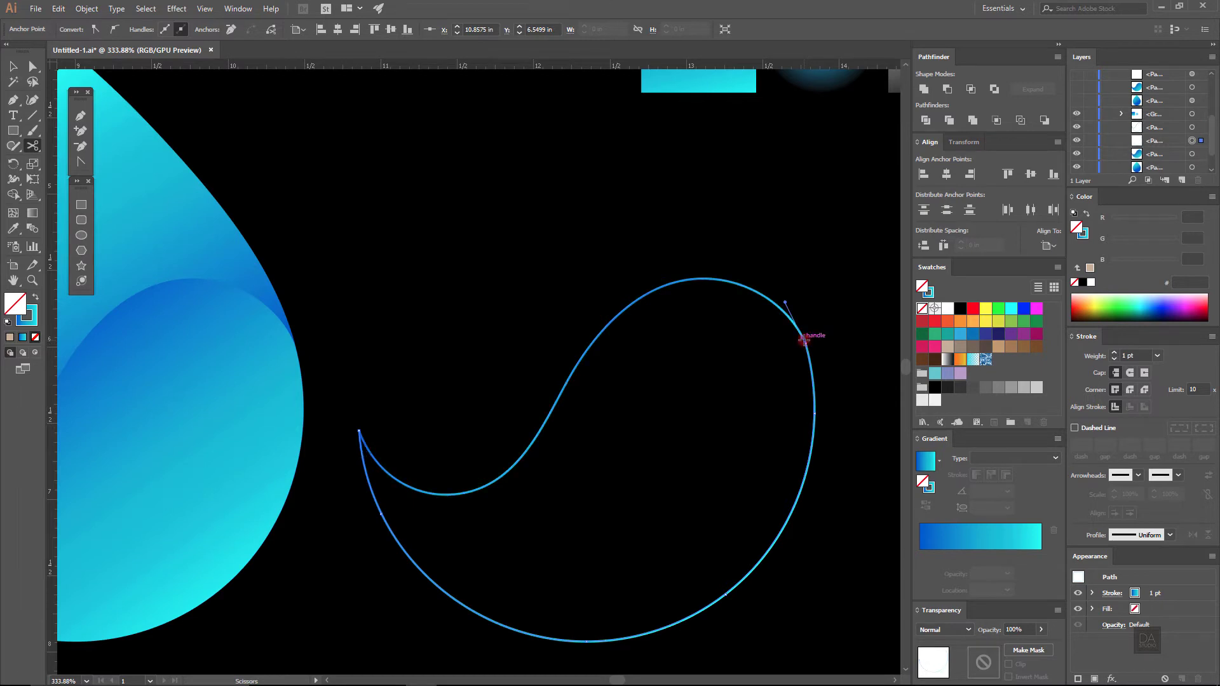
key("v")
left_click(671, 453)
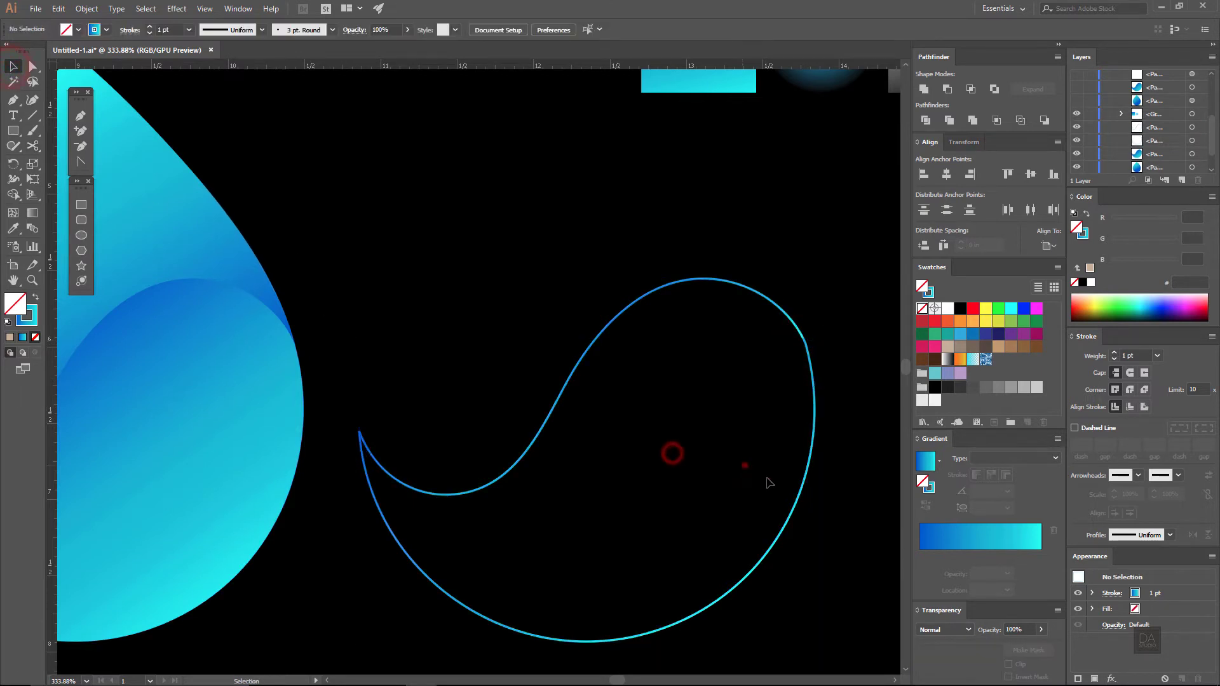
left_click(744, 463)
key("Delete")
scroll(635, 467, "down", 3)
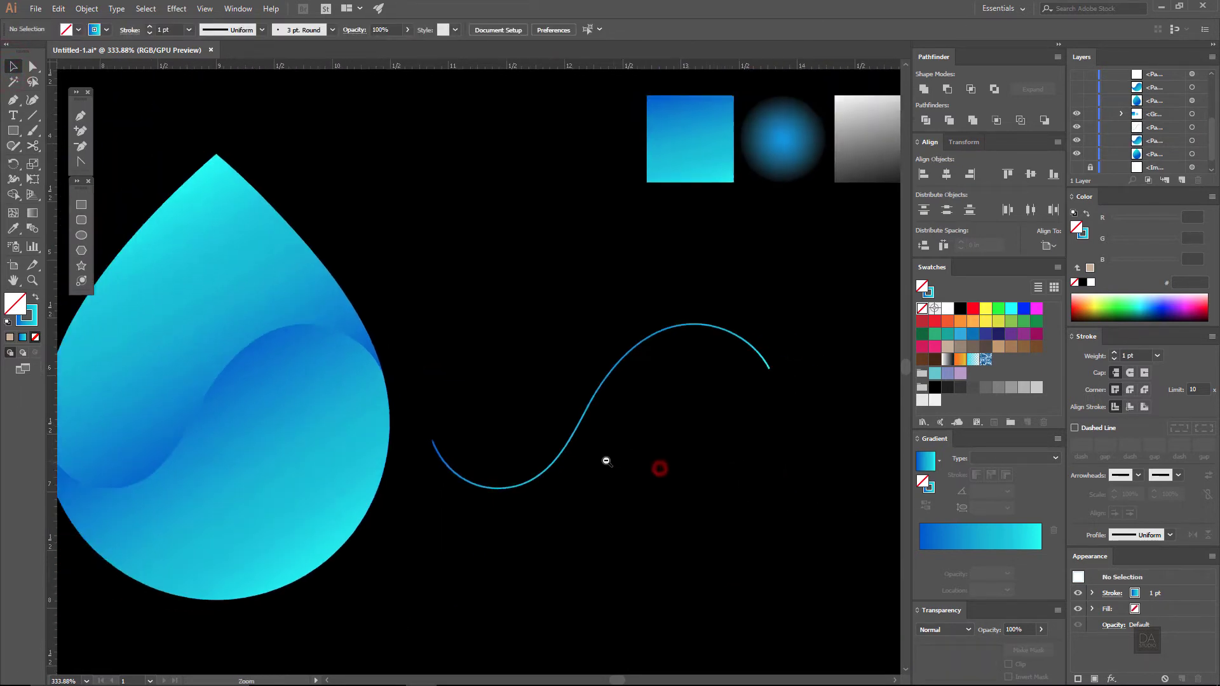
Give the S-curve Width Profile 1 and align it along the wave's edge on the drop.
left_click(620, 447)
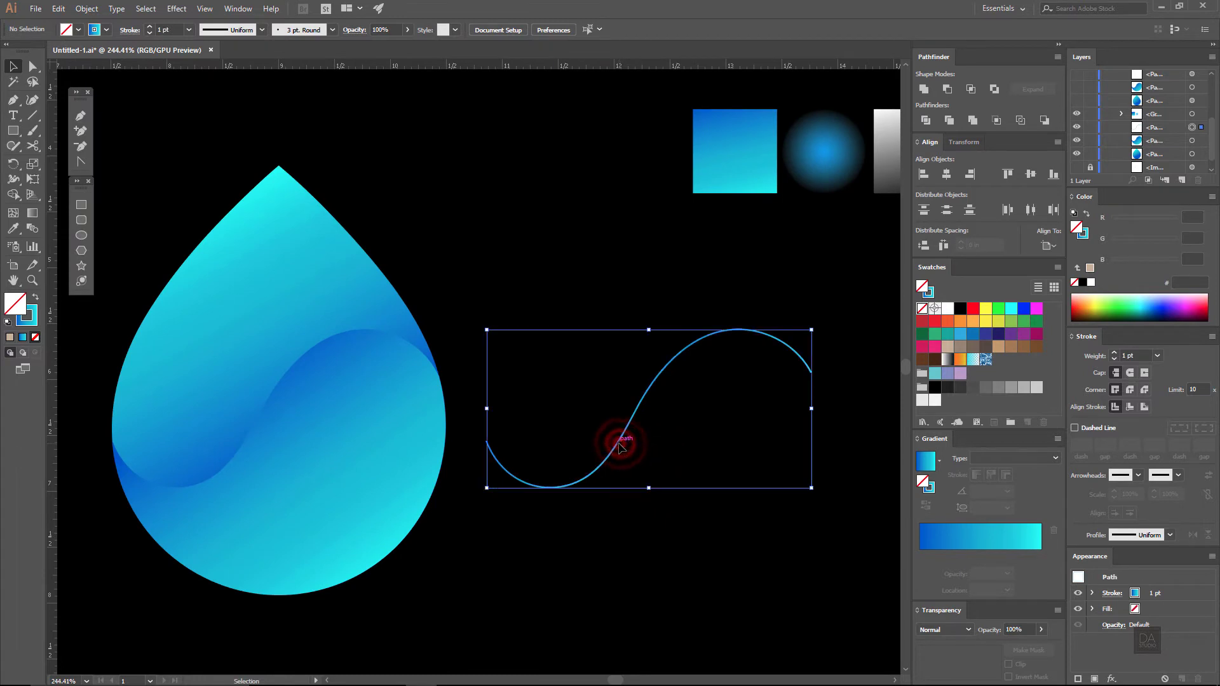
left_click(220, 33)
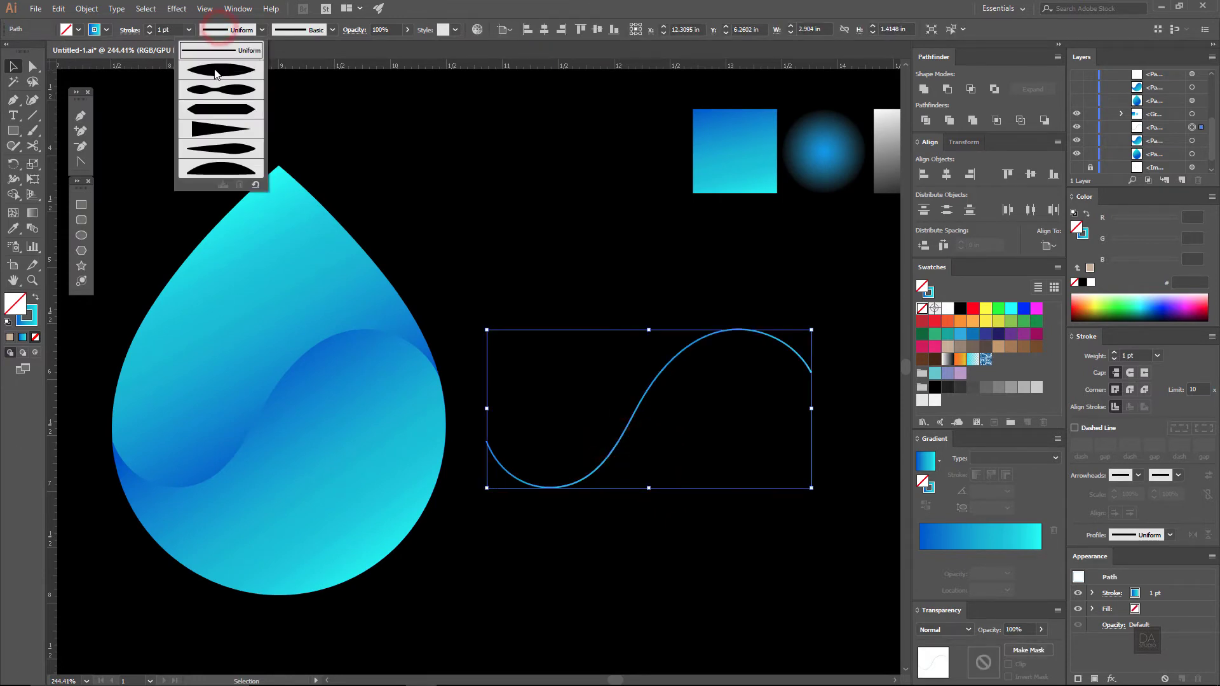
left_click(222, 59)
left_click(610, 249)
left_click_drag(653, 385, 283, 402)
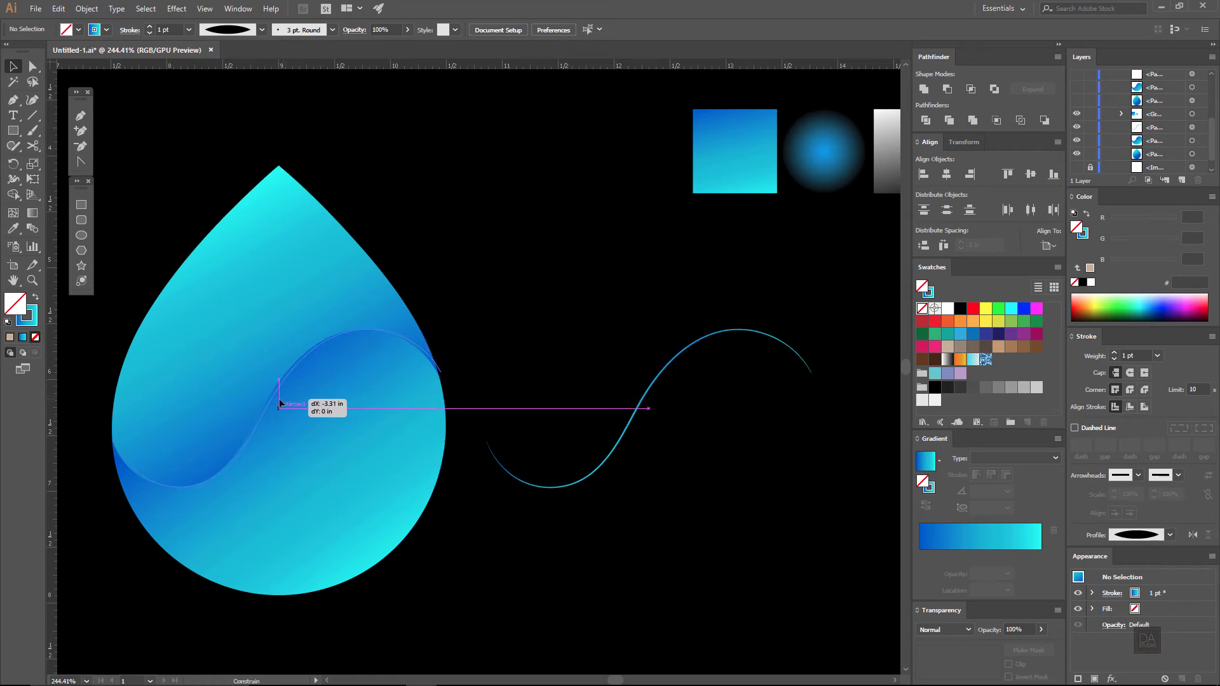
left_click_drag(281, 398, 455, 435)
left_click(514, 398)
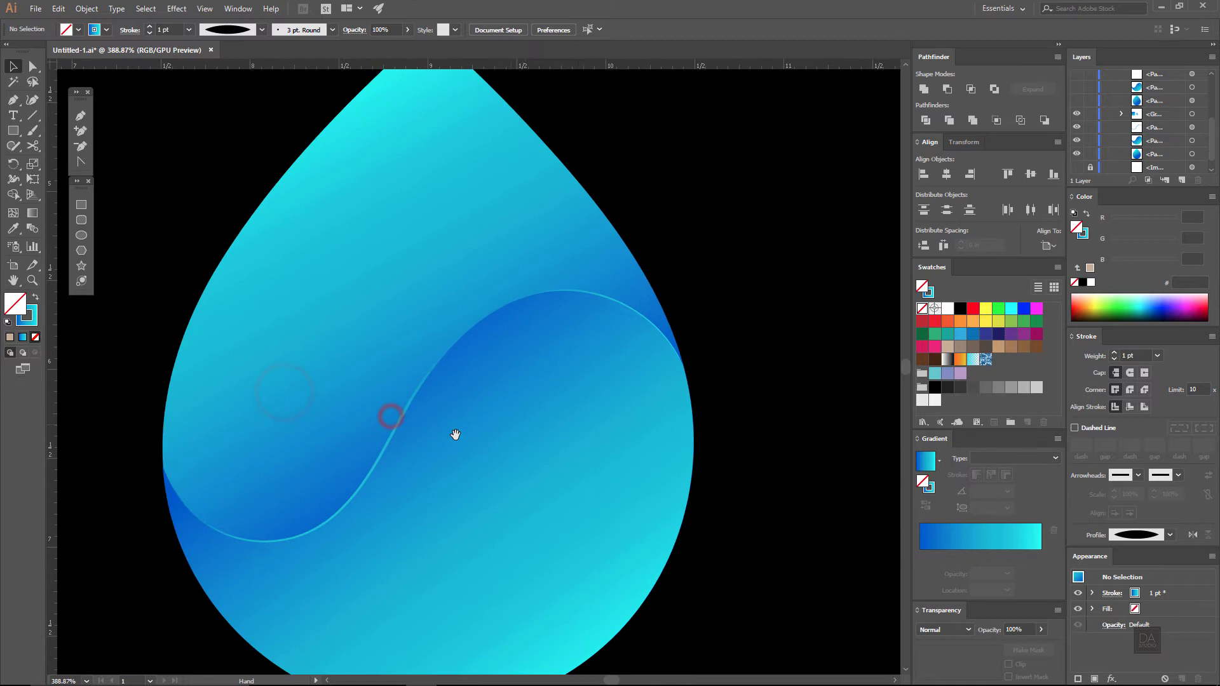
Set the S-curve to Overlay blend mode with a white stroke.
left_click(387, 443)
left_click(931, 633)
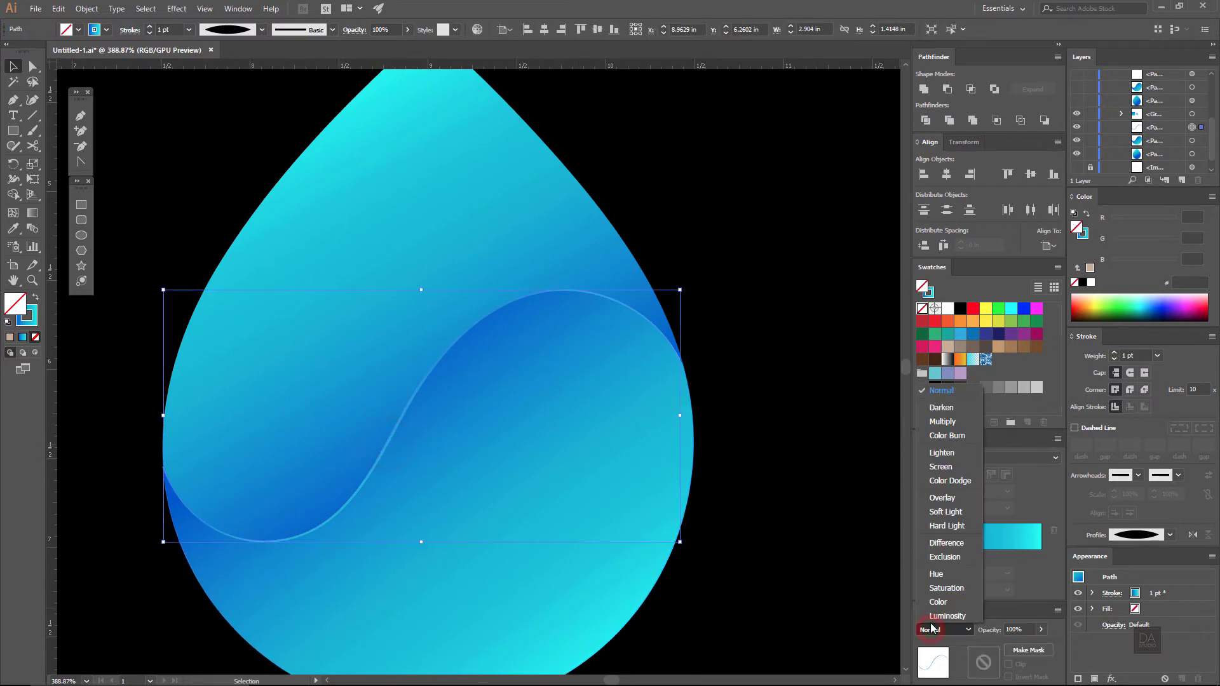
left_click(934, 504)
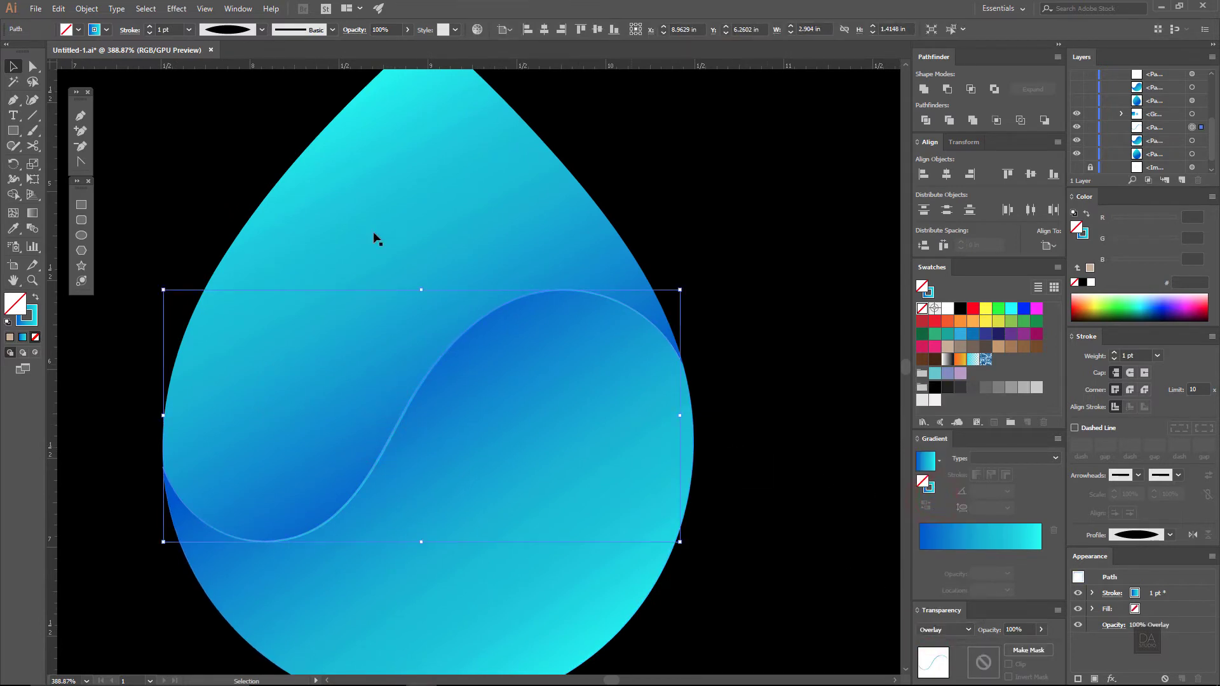
left_click(98, 32)
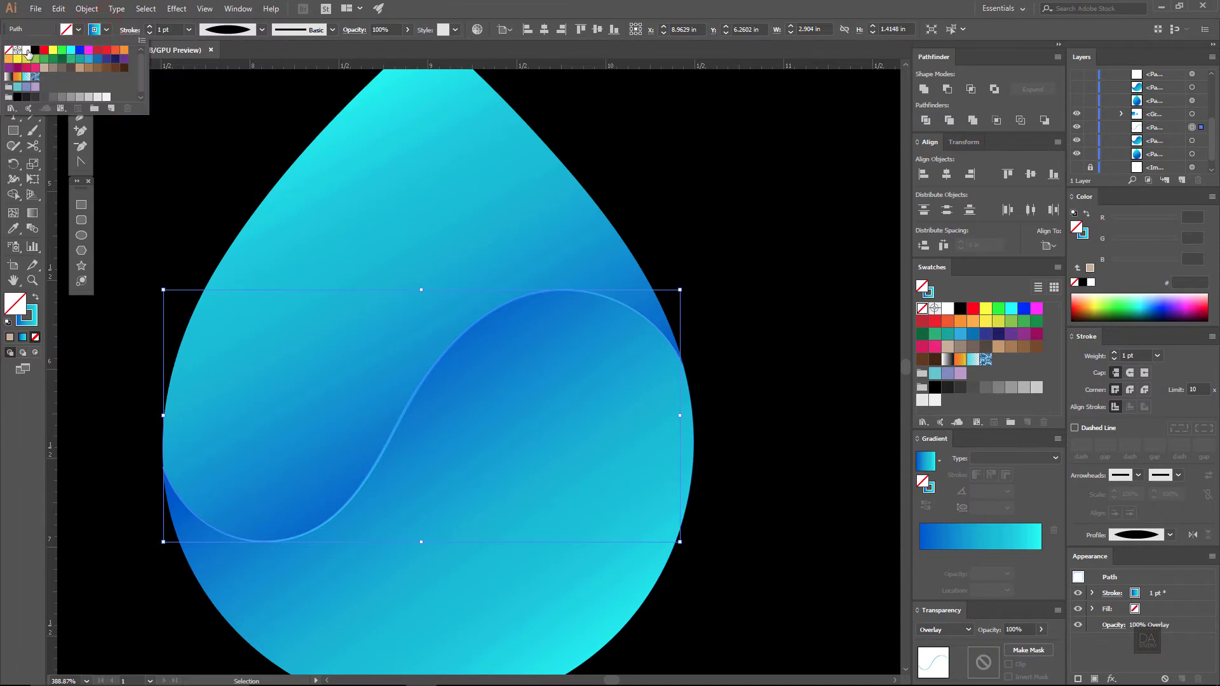
left_click(27, 50)
left_click(214, 130)
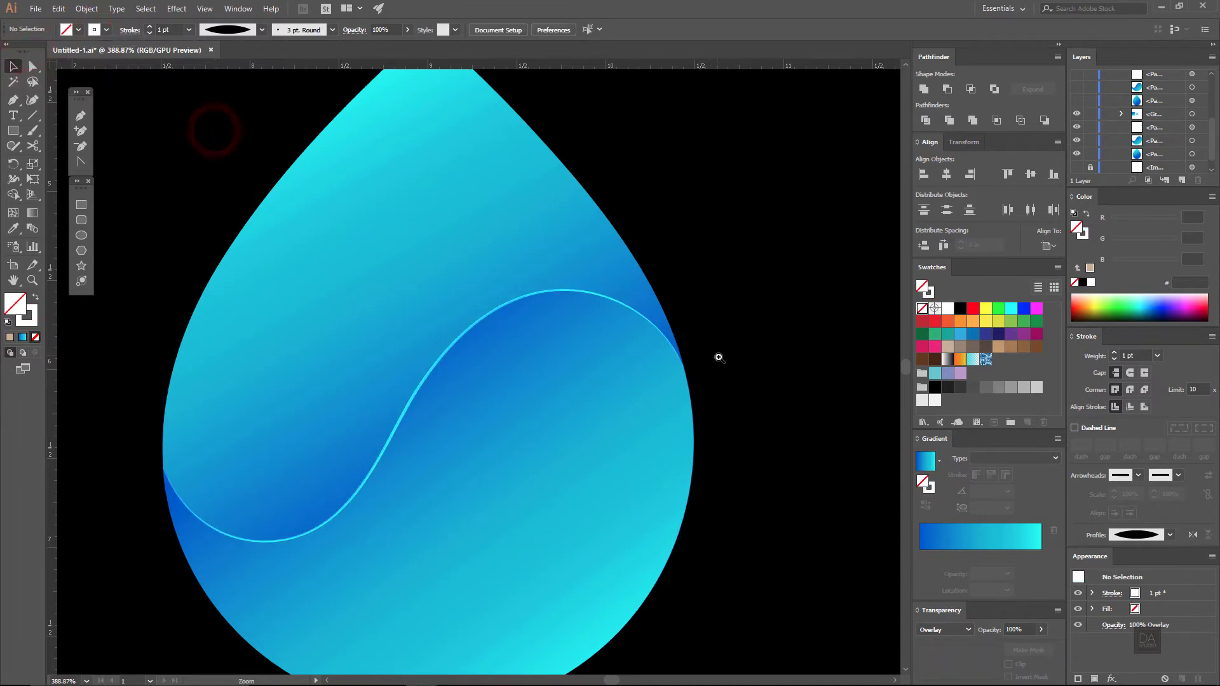
left_click_drag(719, 357, 577, 361)
Duplicate the drop beside it, bring the copy to front, and make it a white outline.
left_click_drag(690, 368, 578, 371)
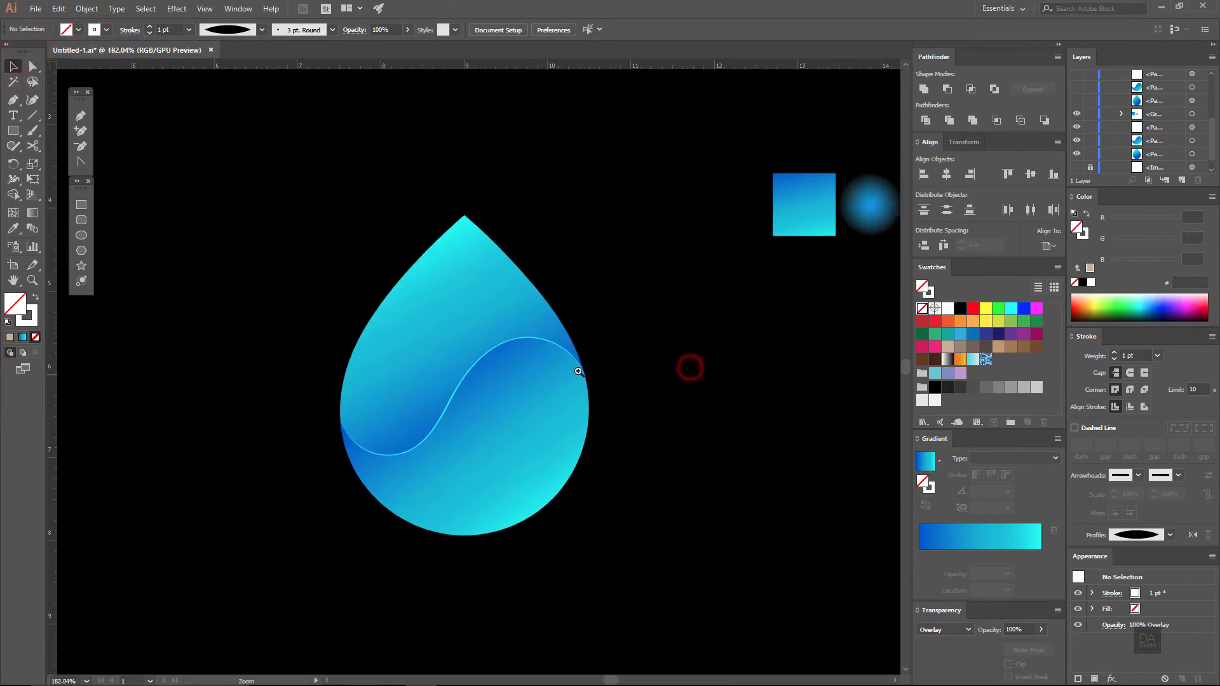
left_click_drag(597, 316, 635, 327)
left_click(501, 316)
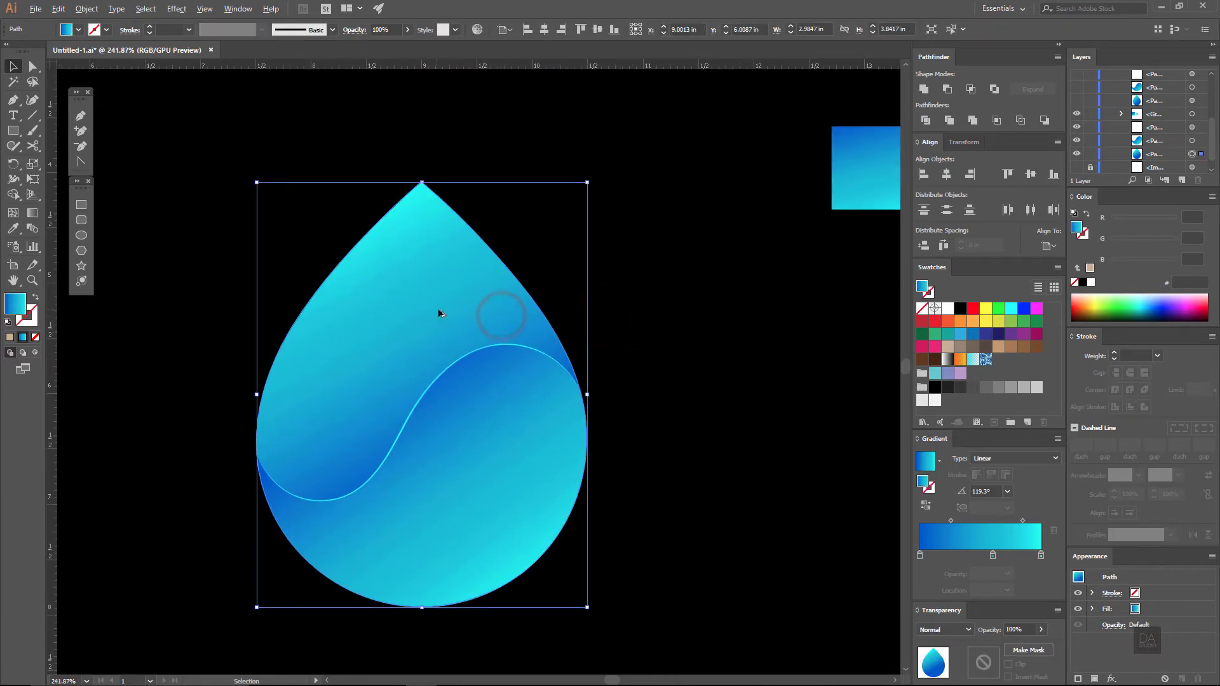
mouse_move(441, 313)
left_mouse_down()
mouse_move(785, 327)
mouse_move(702, 361)
left_mouse_up()
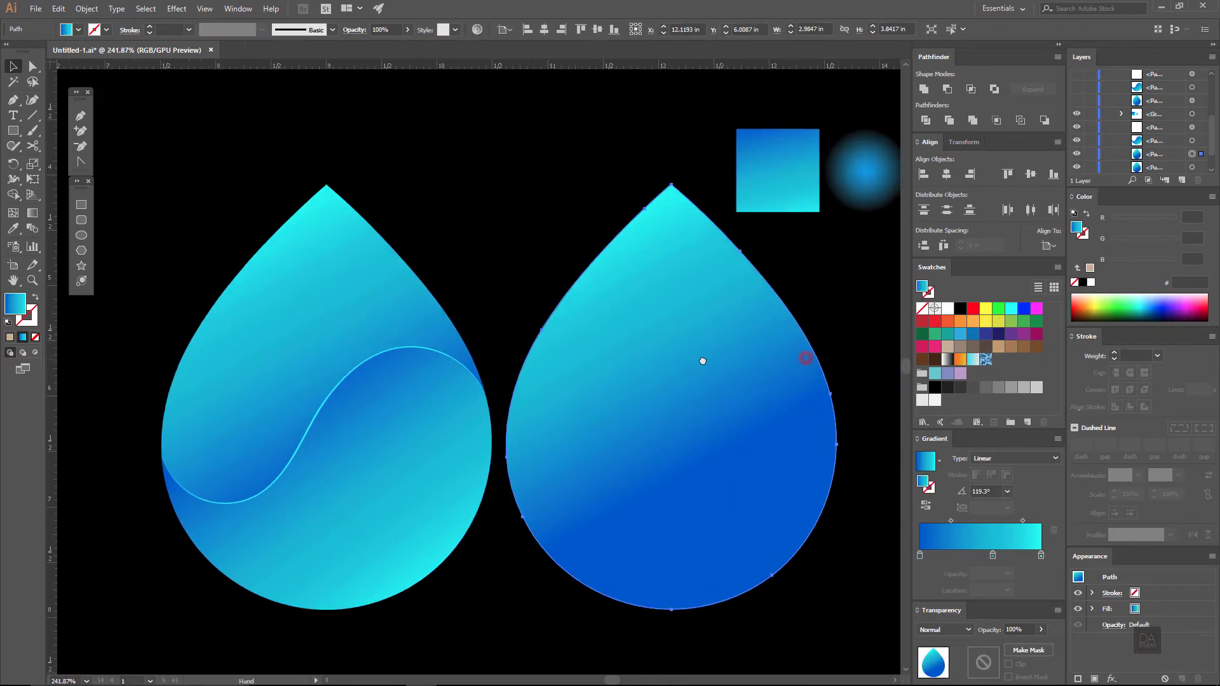
right_click(699, 360)
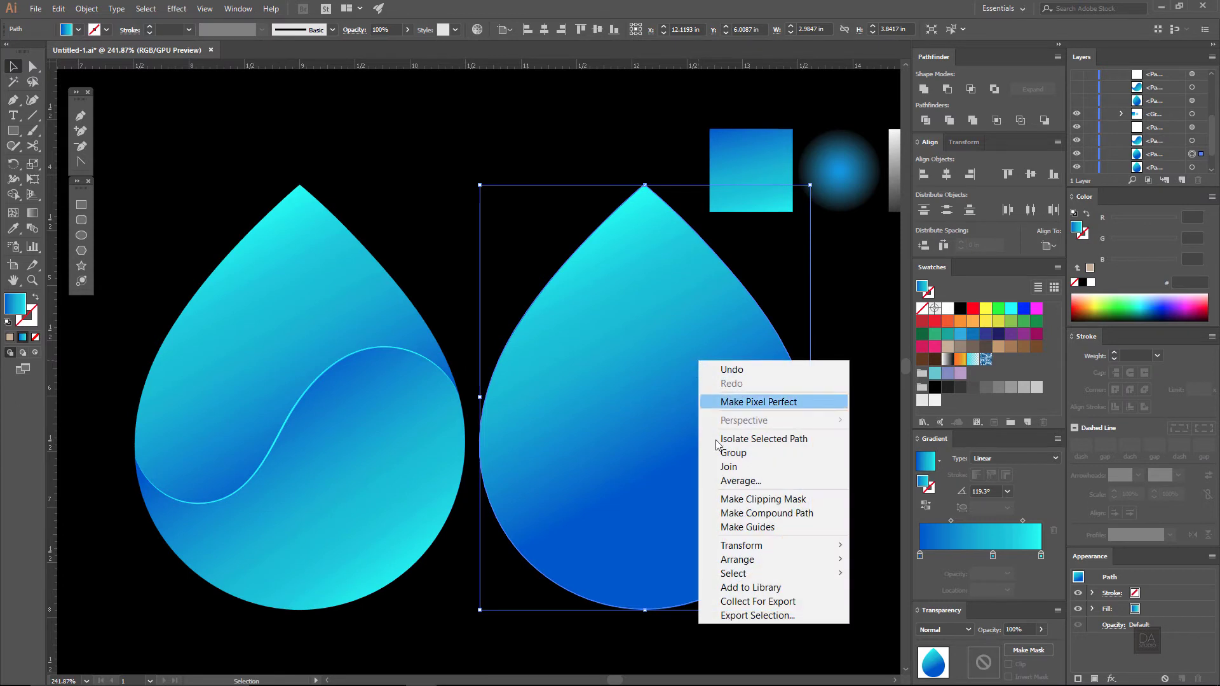
mouse_move(737, 559)
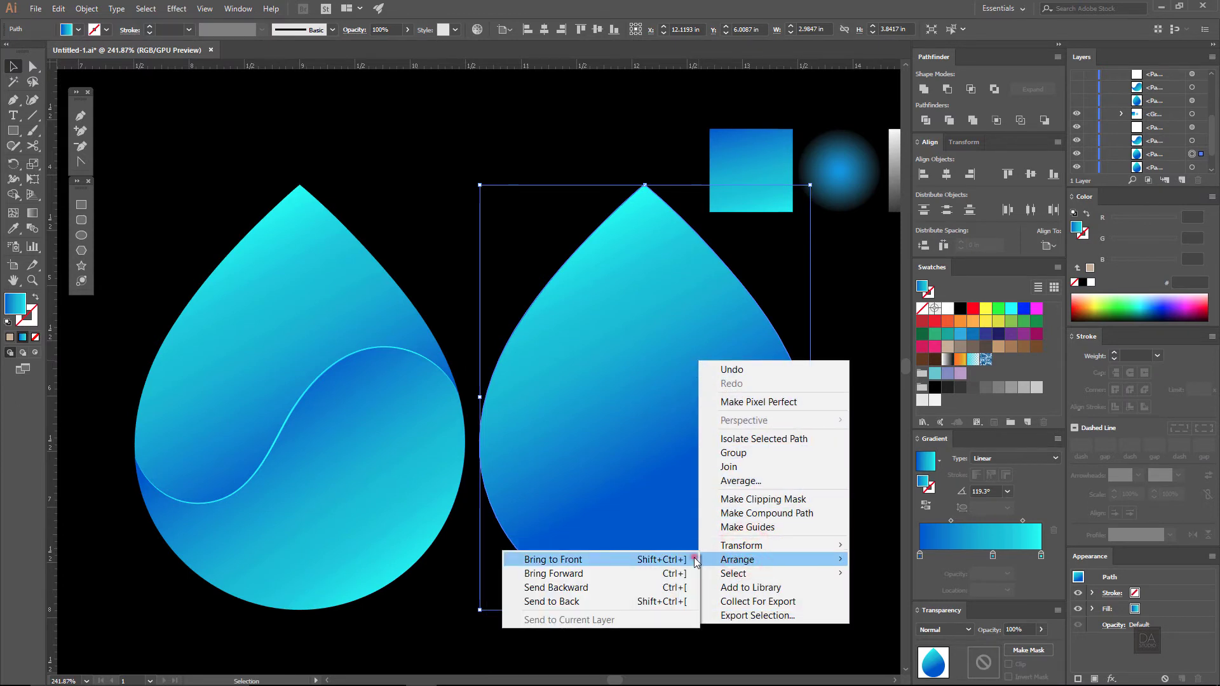
left_click(694, 558)
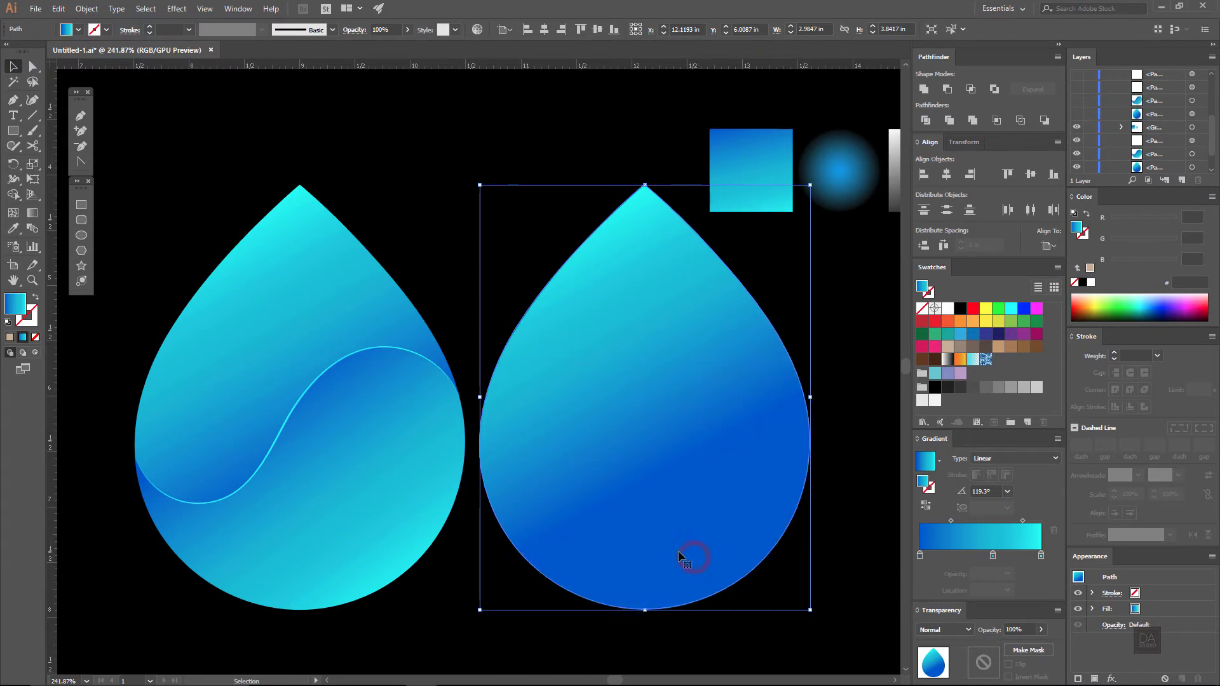
left_click(38, 297)
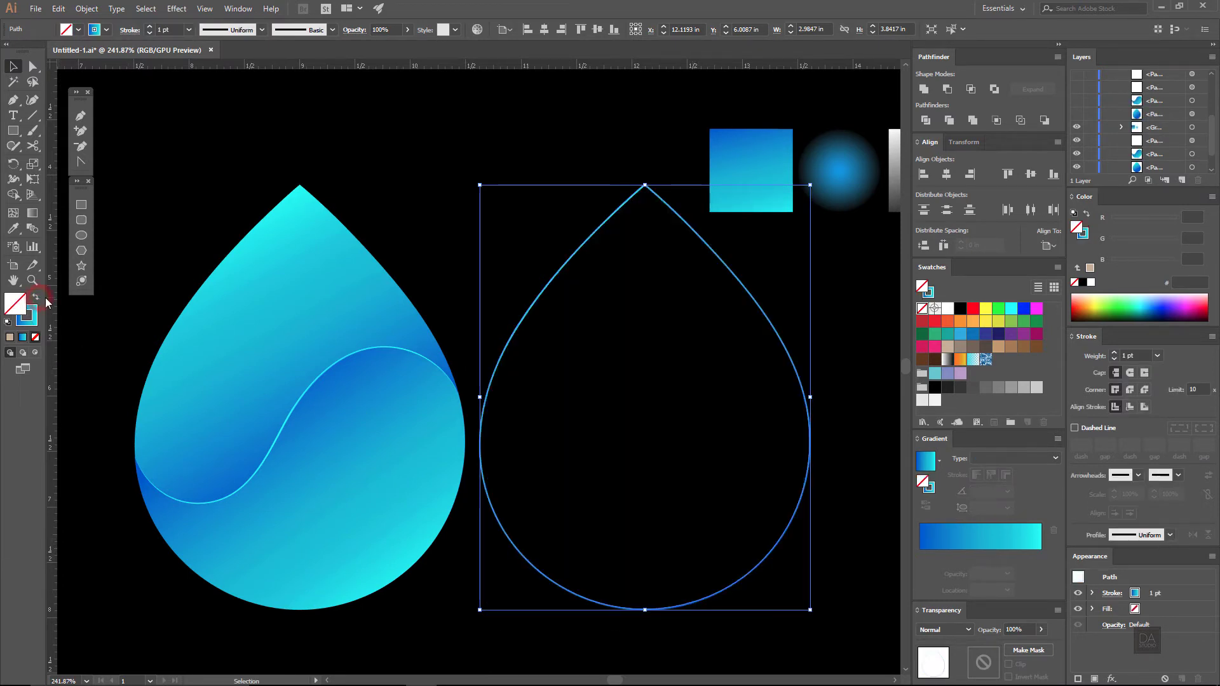
left_click(947, 309)
left_click(826, 324)
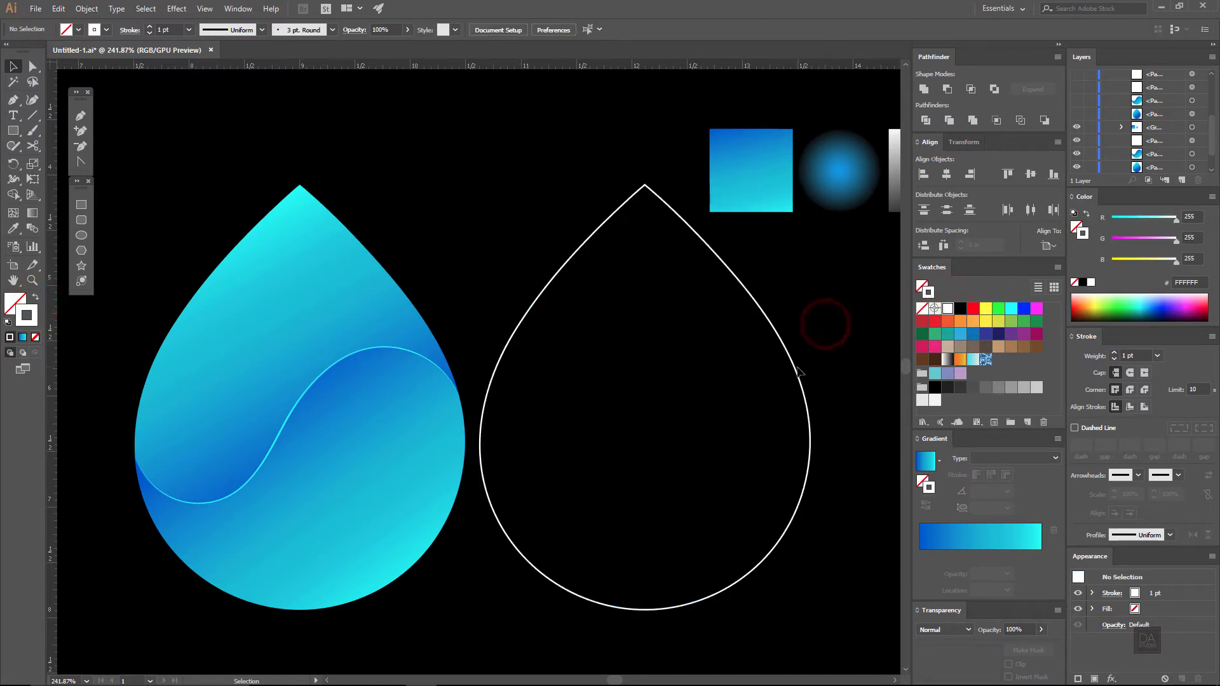
Lay the white outline over the gradient drop in Overlay mode with 2 pt stroke.
left_click_drag(799, 372, 452, 379)
left_click(582, 370)
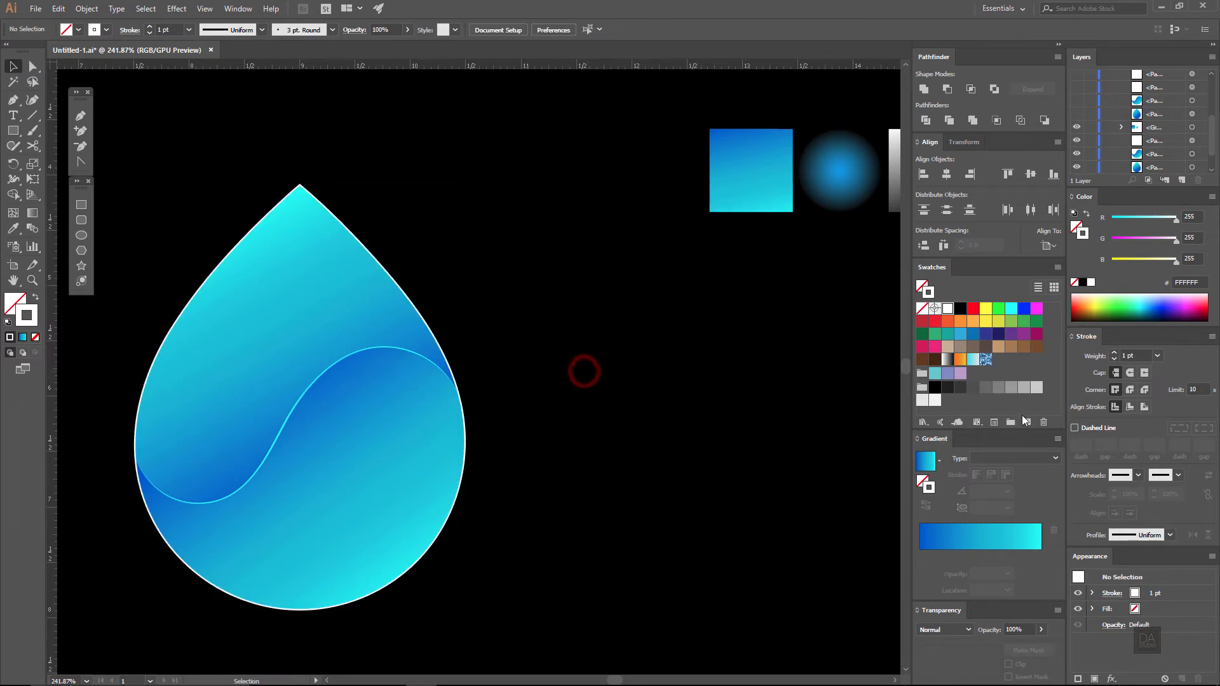
left_click(445, 353)
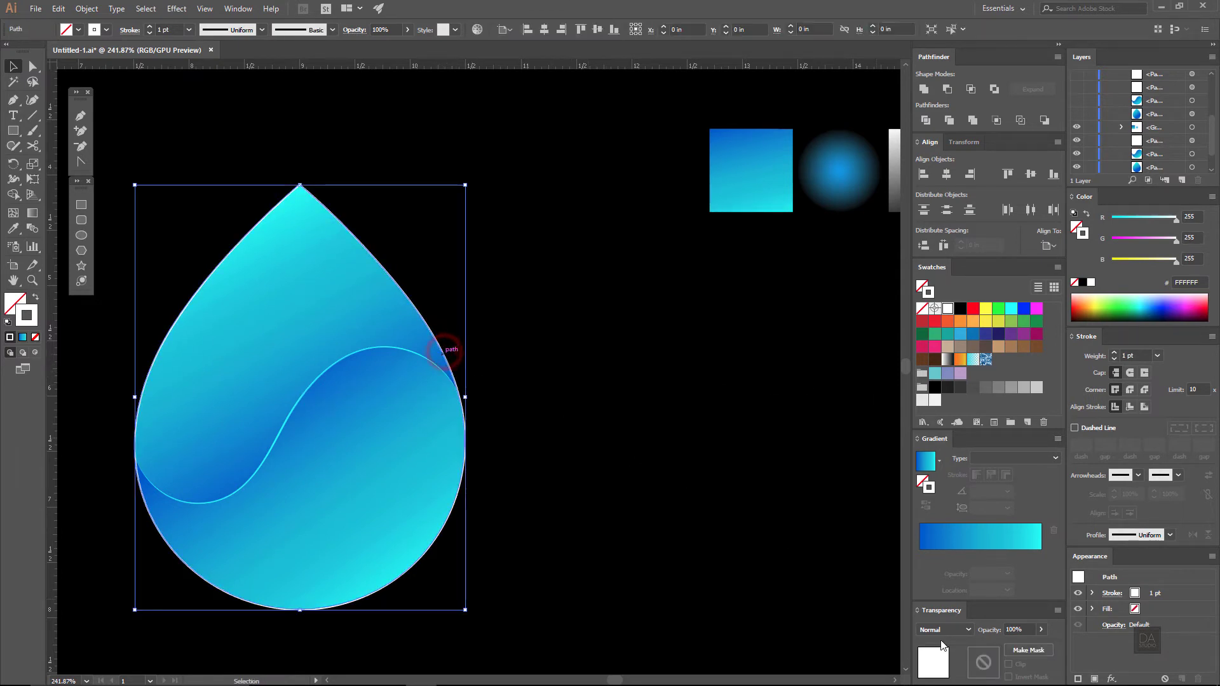
left_click(946, 628)
left_click(943, 498)
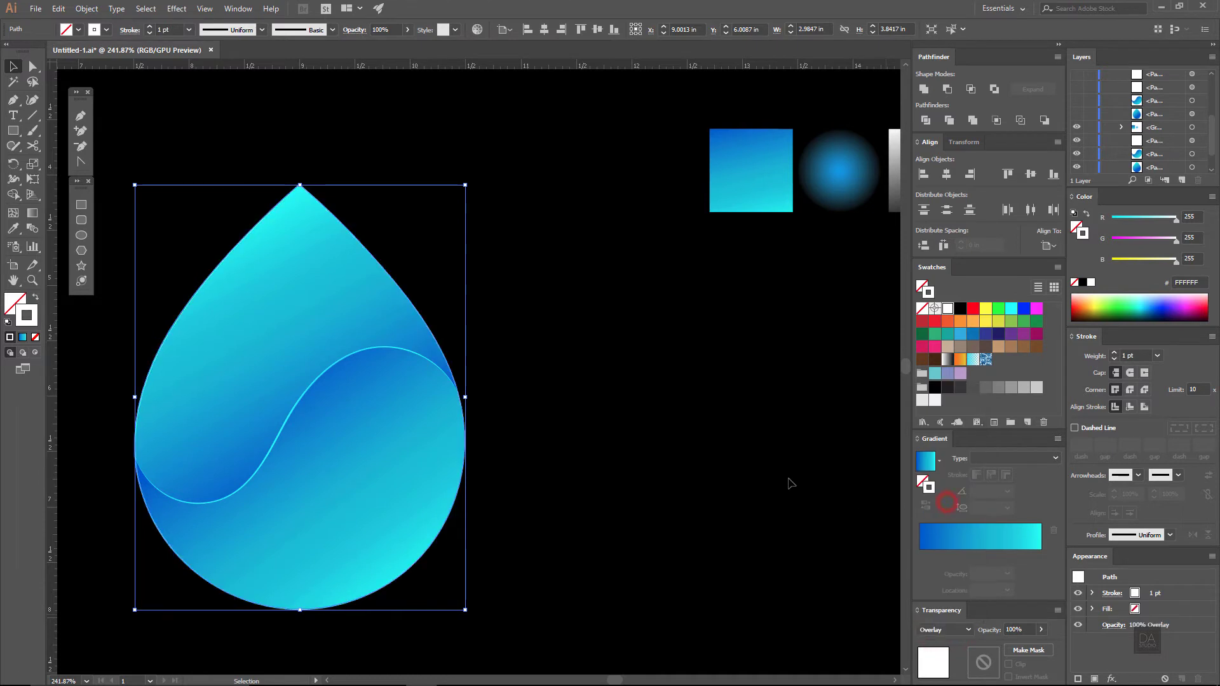
left_click(643, 438)
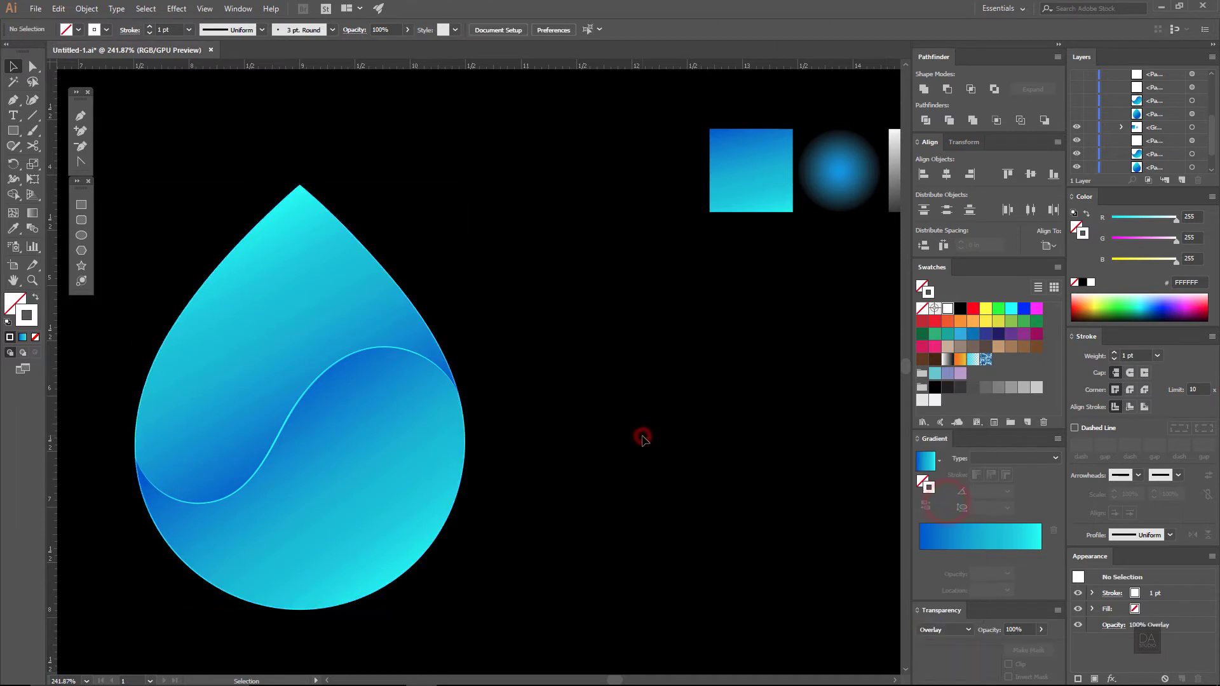
left_click(446, 360)
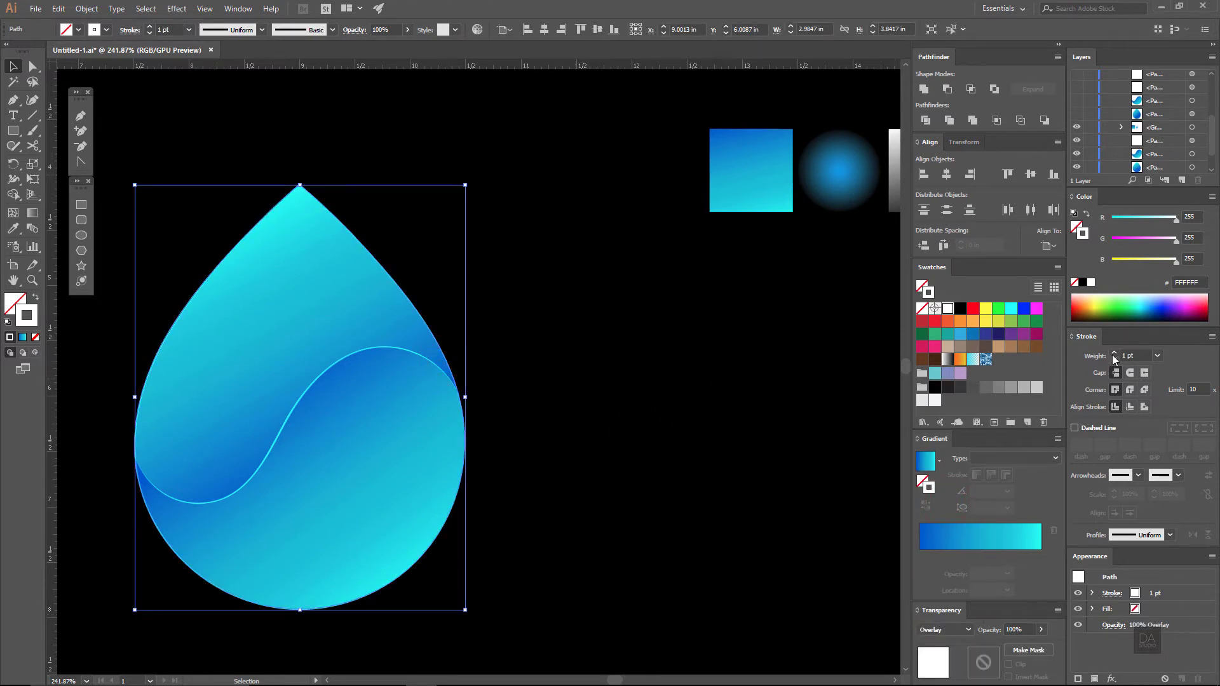
left_click(730, 376)
mouse_move(659, 409)
left_mouse_down()
mouse_move(545, 412)
mouse_move(602, 409)
left_mouse_up()
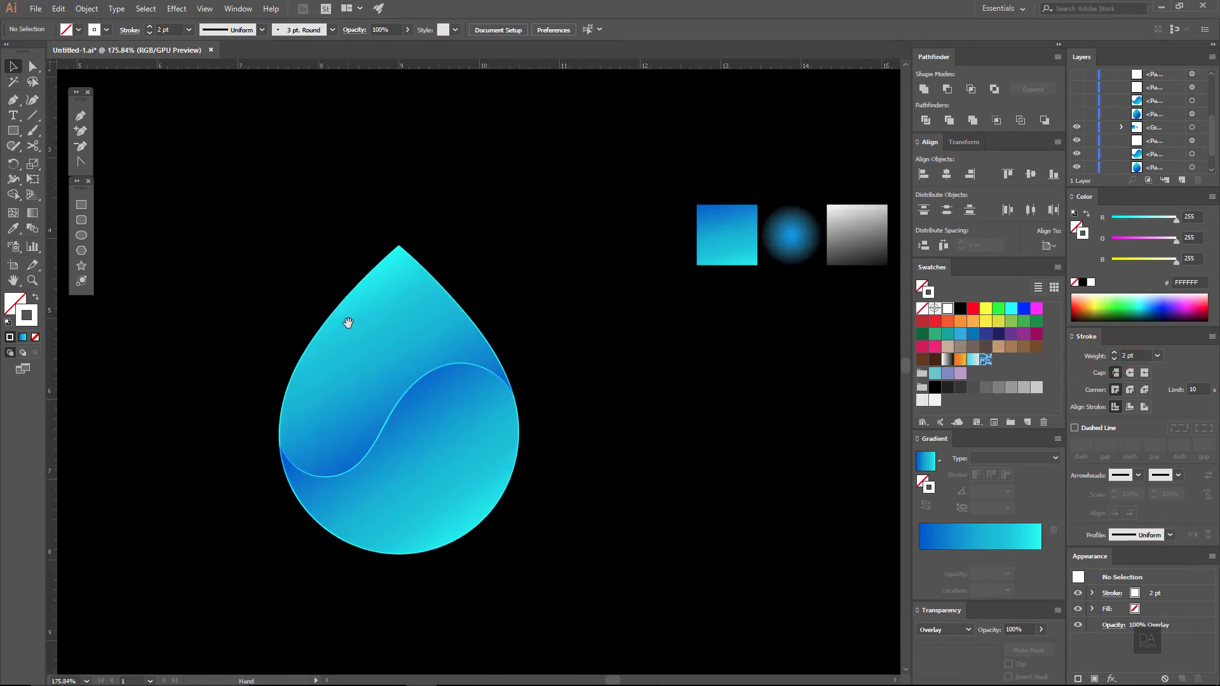
left_click_drag(357, 327, 526, 349)
Add a Screen-mode Inner Glow to the drop: 55% opacity, 0.2 in blur, from the edge.
key("v")
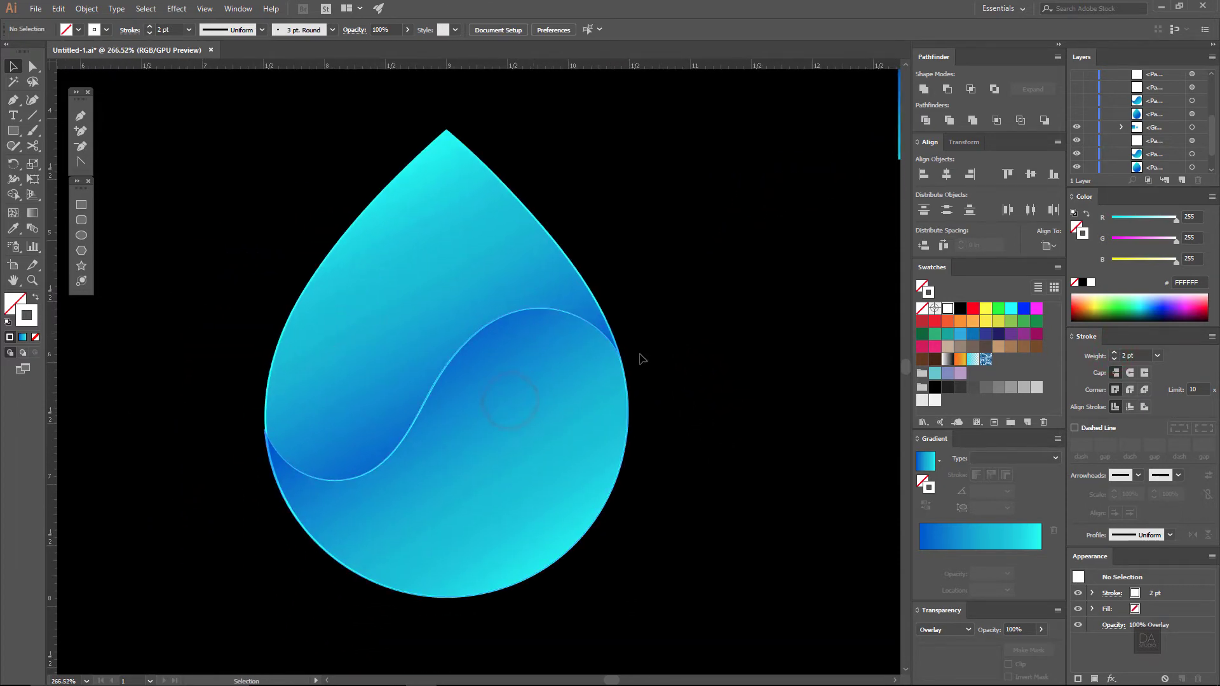
left_click(394, 189)
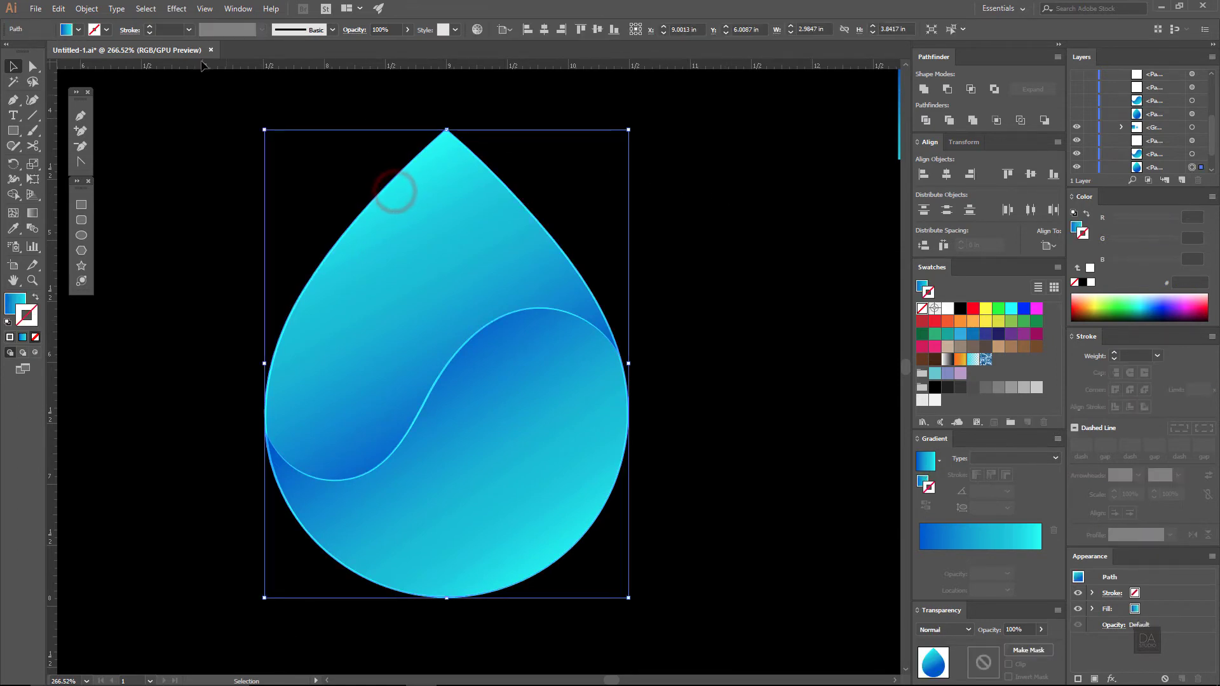
left_click(177, 8)
left_click(193, 167)
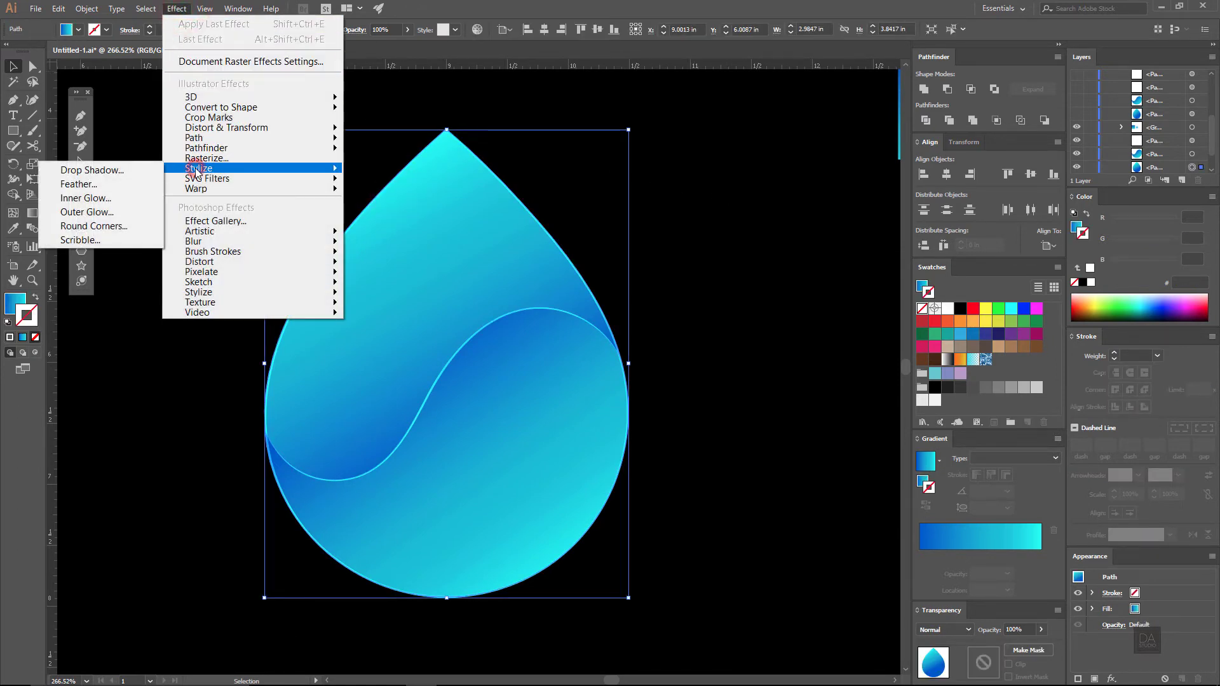
left_click(111, 199)
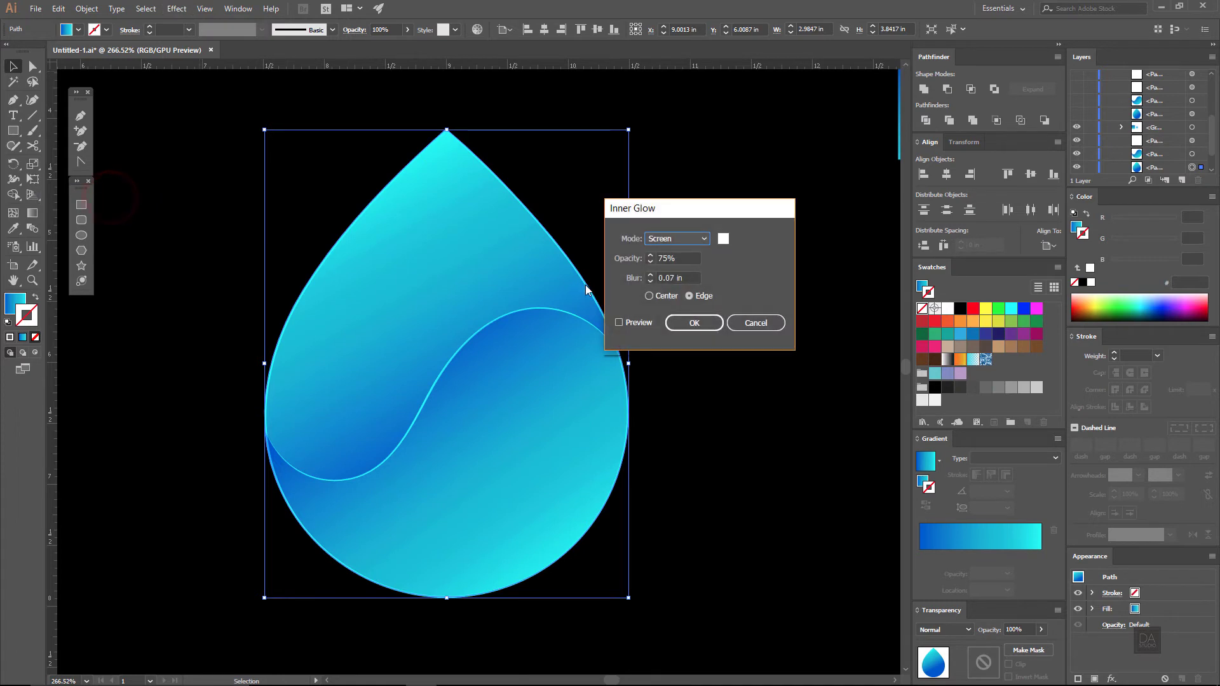
left_click(639, 322)
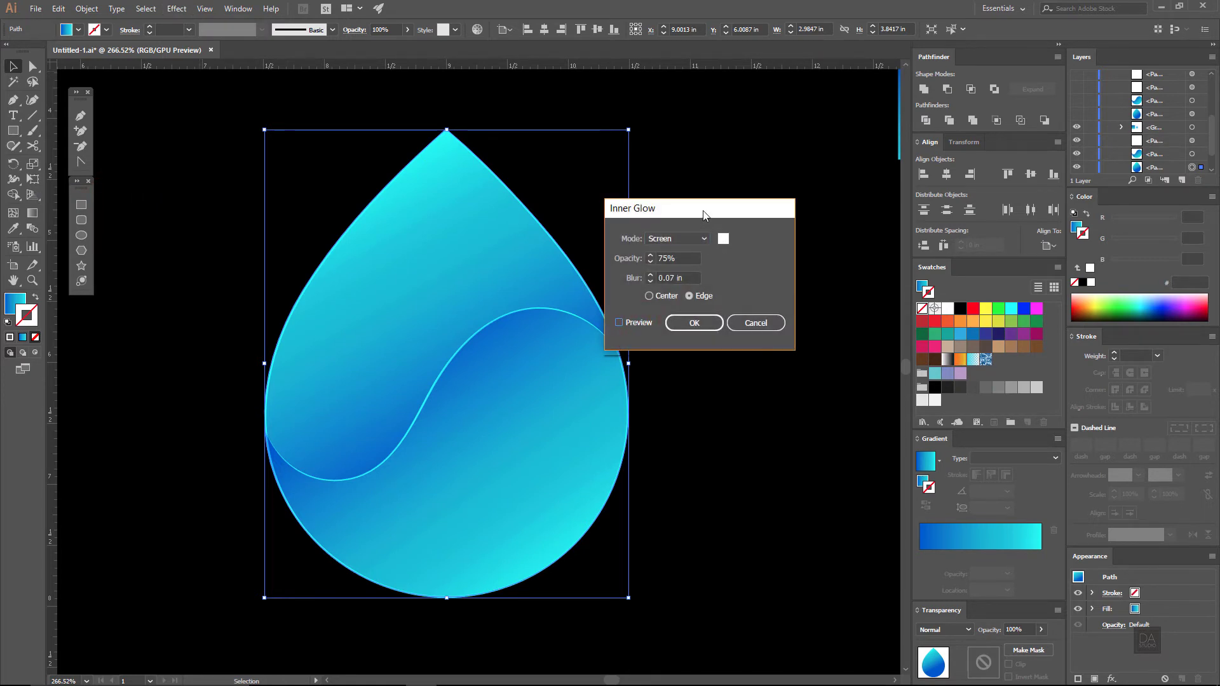
left_click_drag(706, 209, 761, 172)
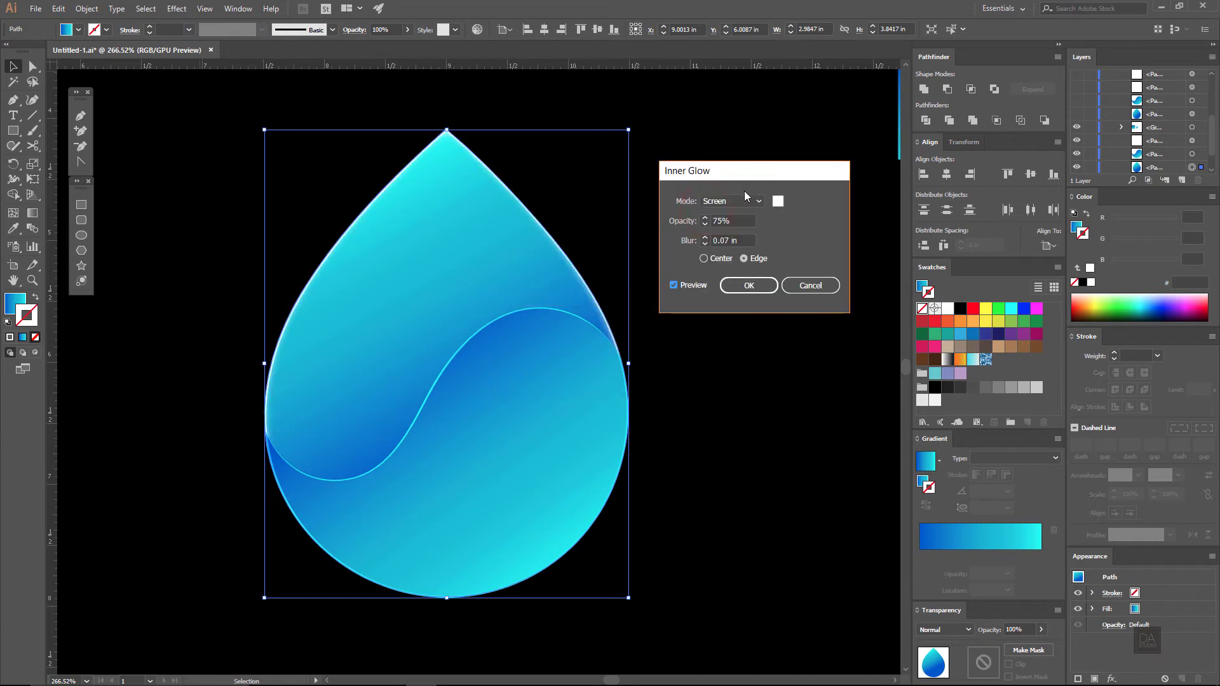
left_click(706, 239)
type("0.2")
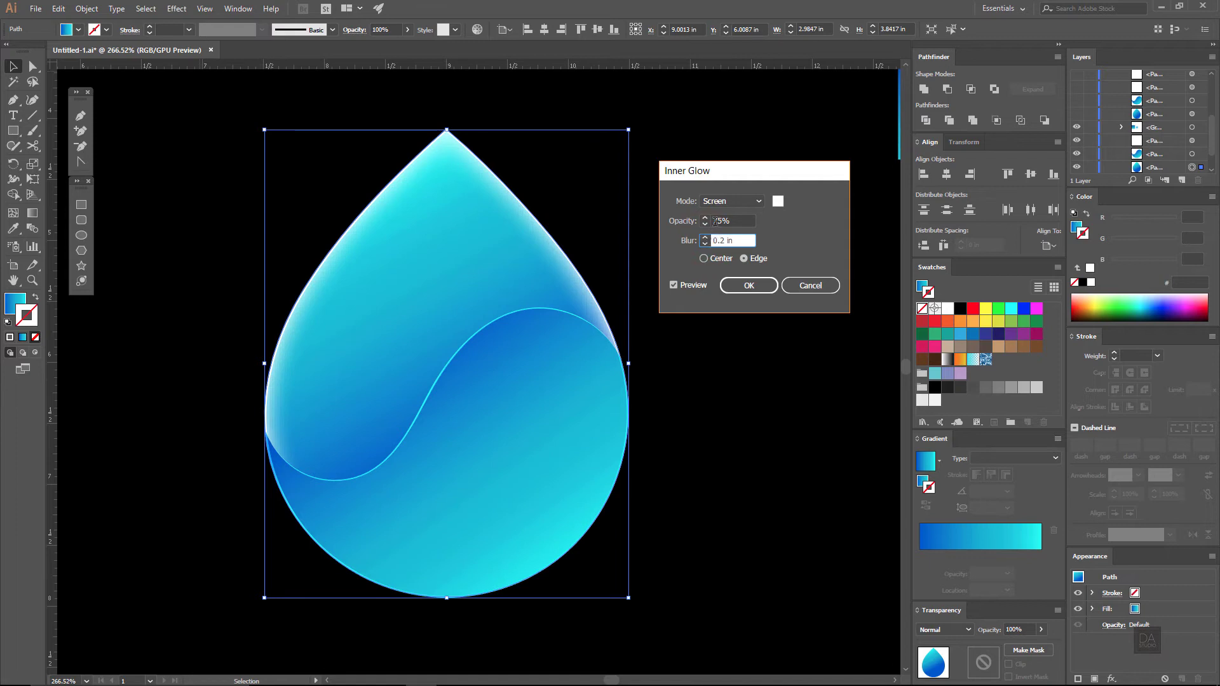
left_click(713, 221)
type("5")
left_click(742, 240)
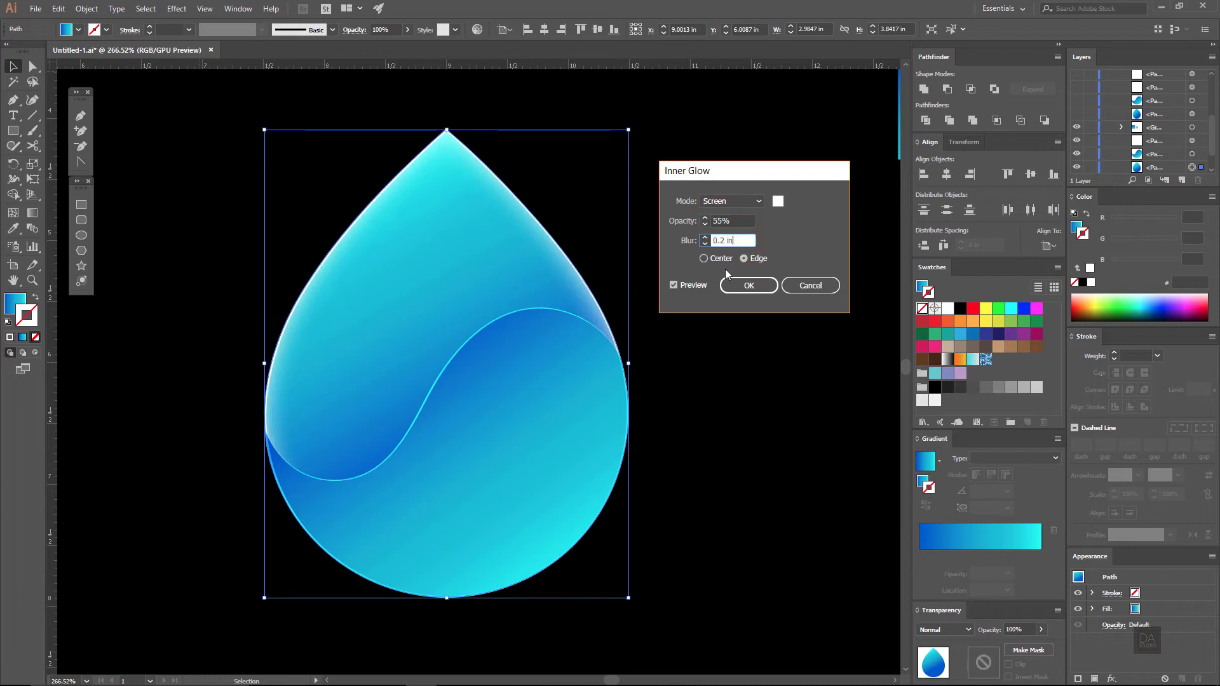
left_click(732, 288)
Zoom in and centre the view on the glowing drop.
left_click(708, 287)
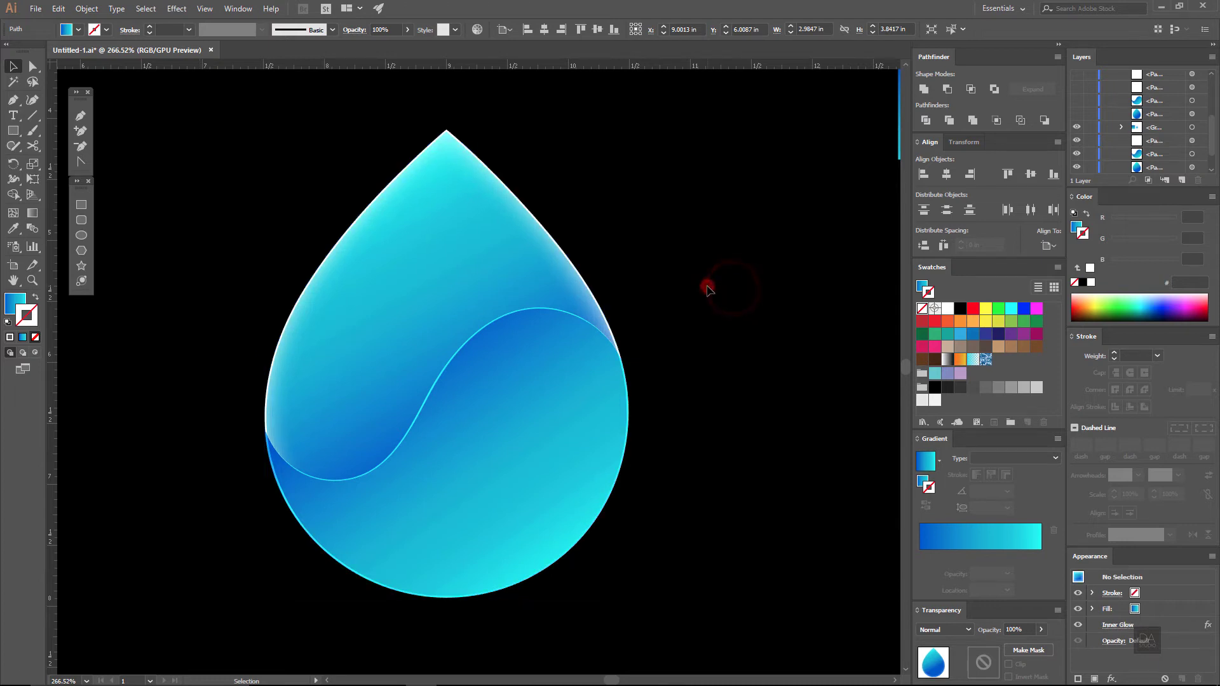
scroll(708, 321, "down", 3)
scroll(545, 389, "down", 2)
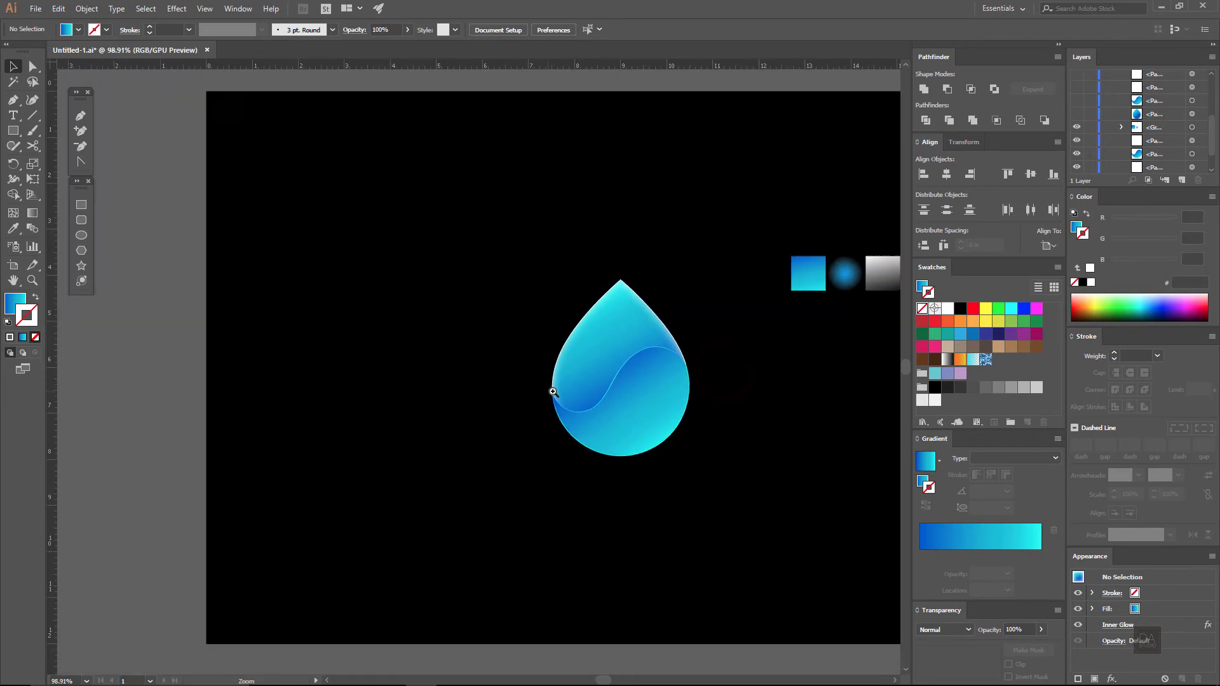
left_click_drag(553, 392, 700, 413)
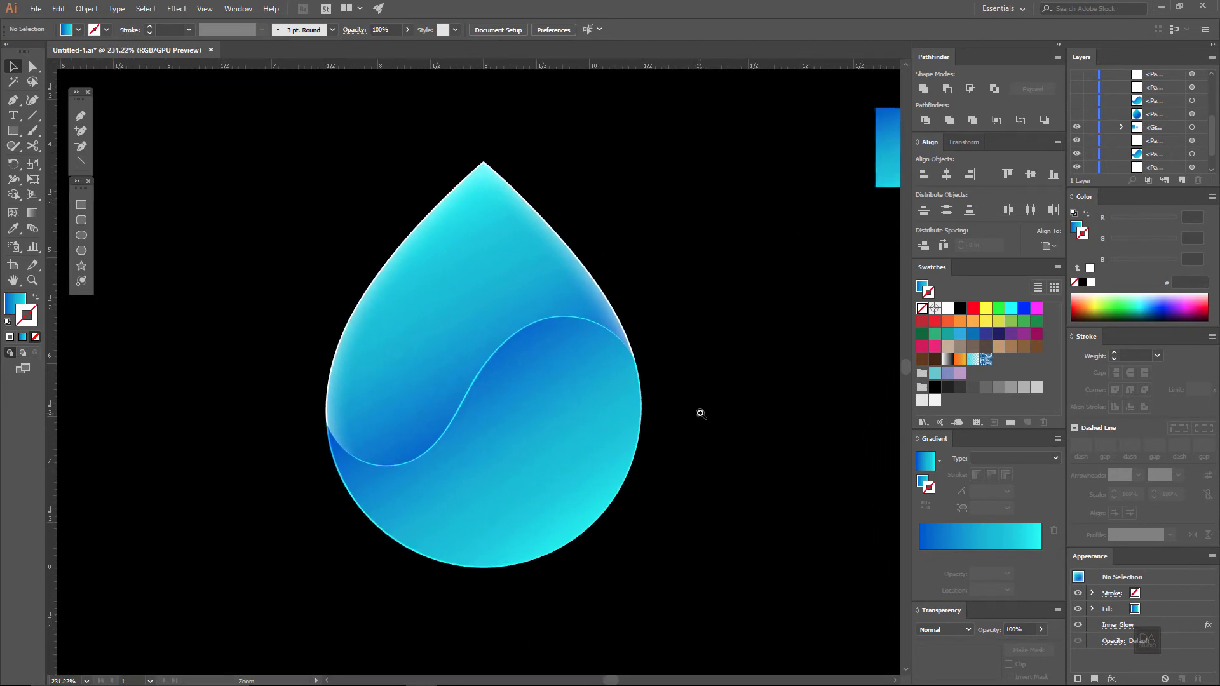
left_click_drag(680, 420, 642, 420)
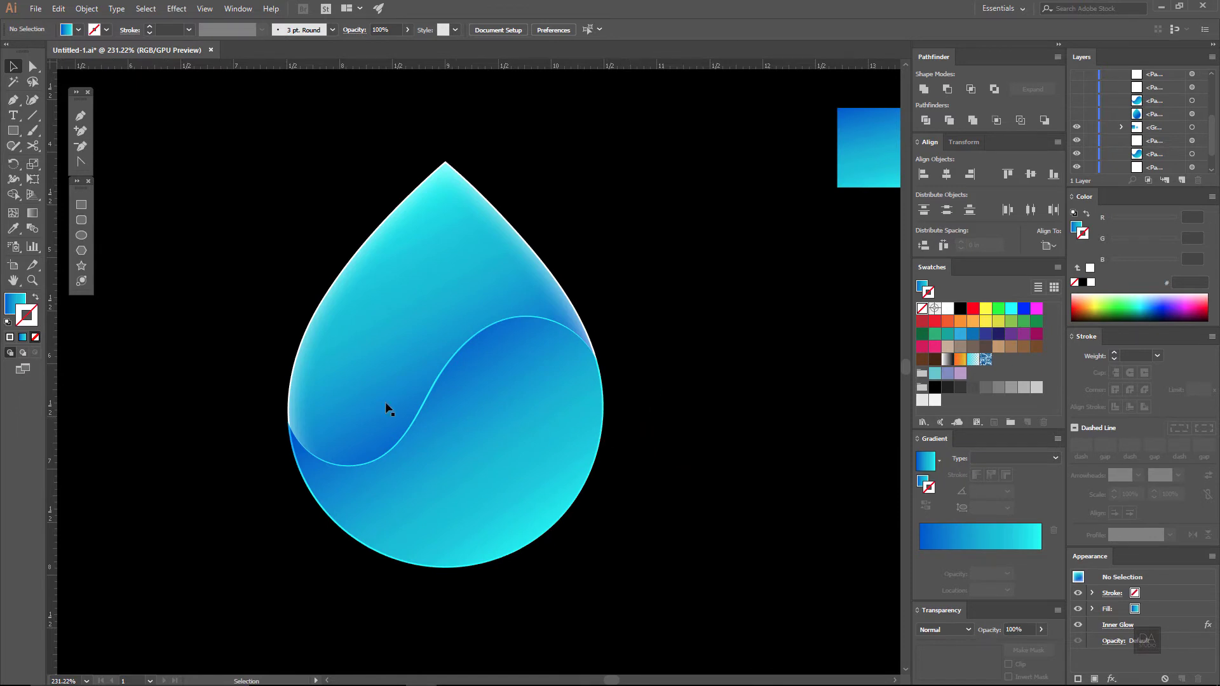
left_click(80, 116)
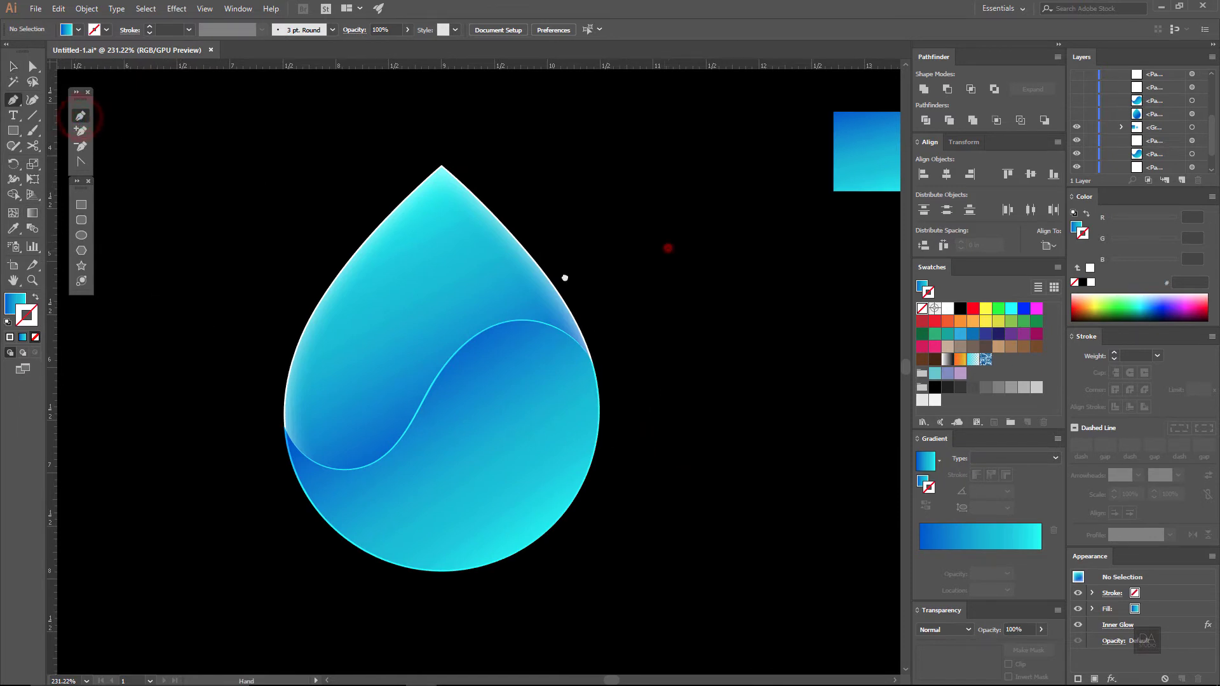
Pen-draw a closed sliver from the drop's tip down its upper-left edge.
scroll(609, 270, "right", 3)
scroll(609, 269, "up", 1)
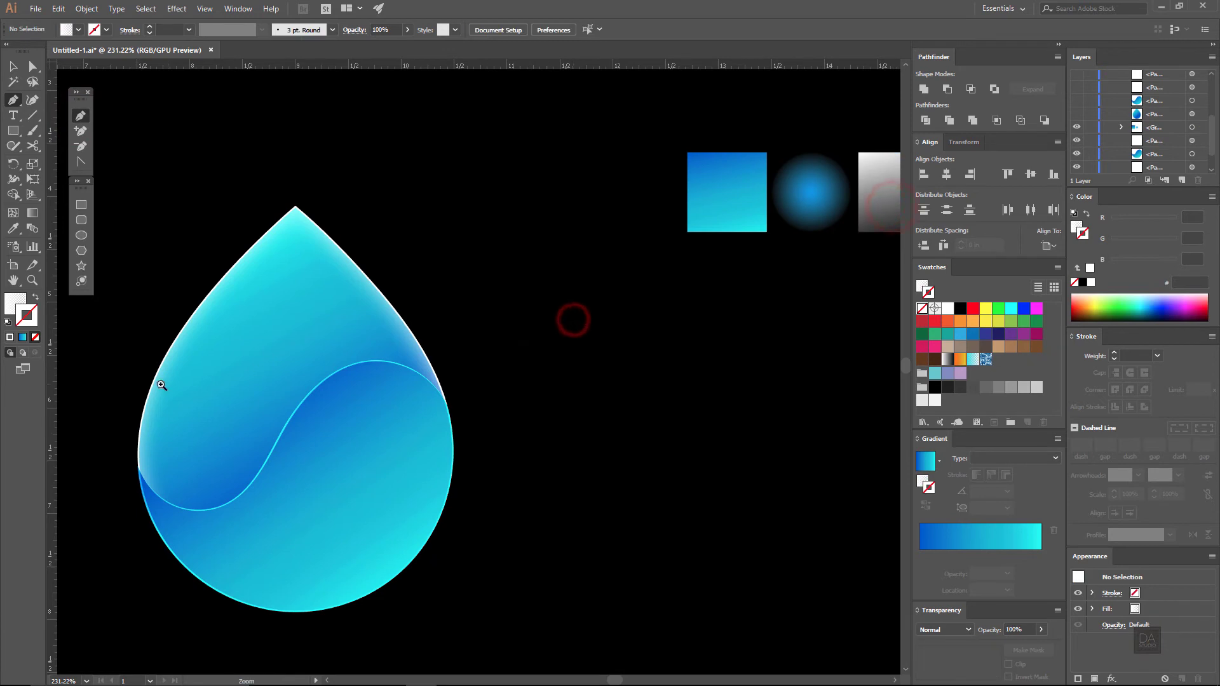
mouse_move(182, 379)
left_mouse_down()
mouse_move(229, 403)
mouse_move(318, 371)
left_mouse_up()
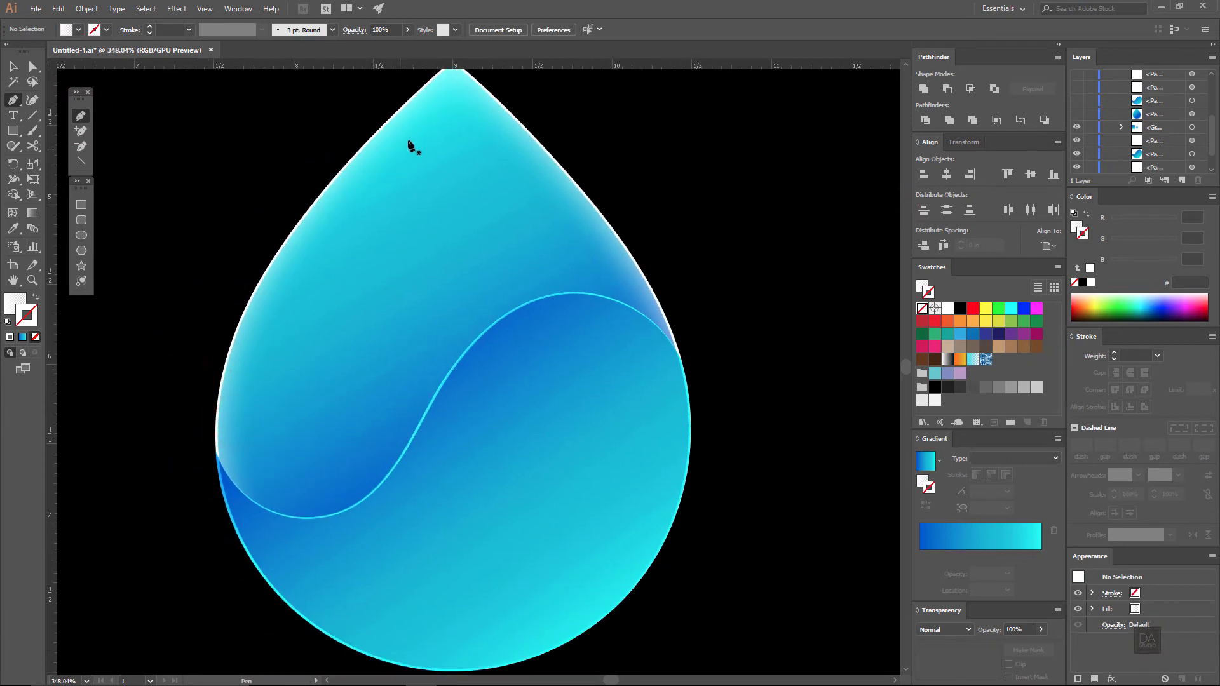
left_click(415, 120)
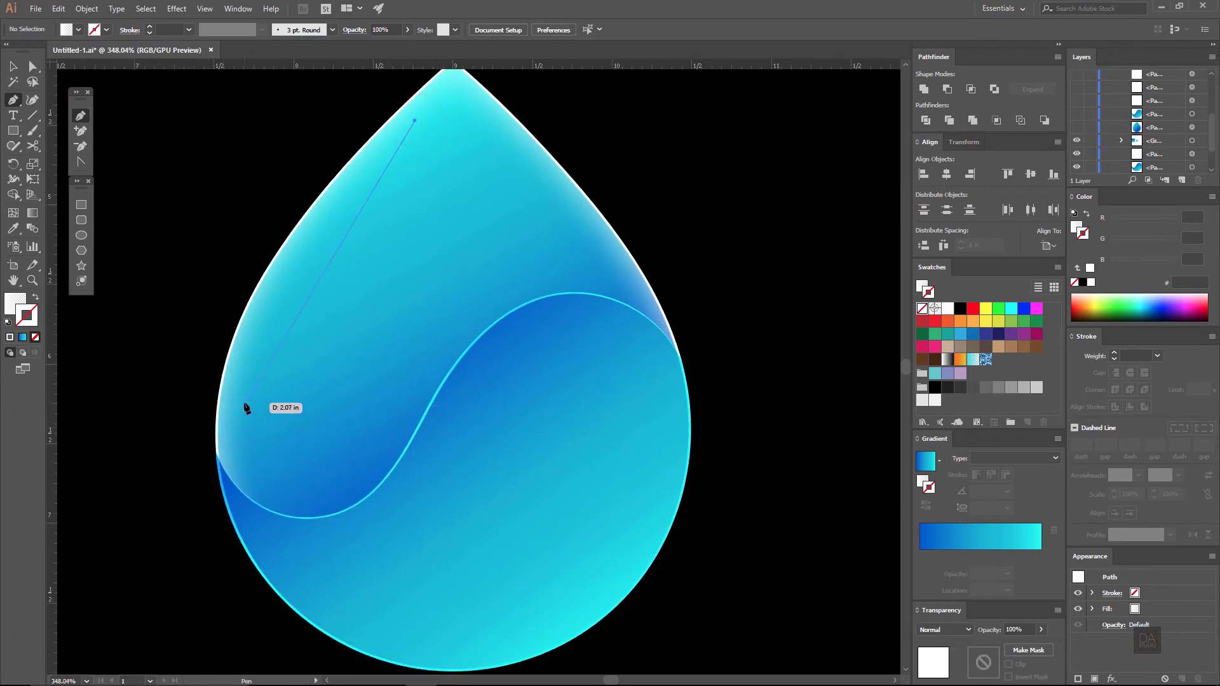
left_click_drag(244, 403, 237, 520)
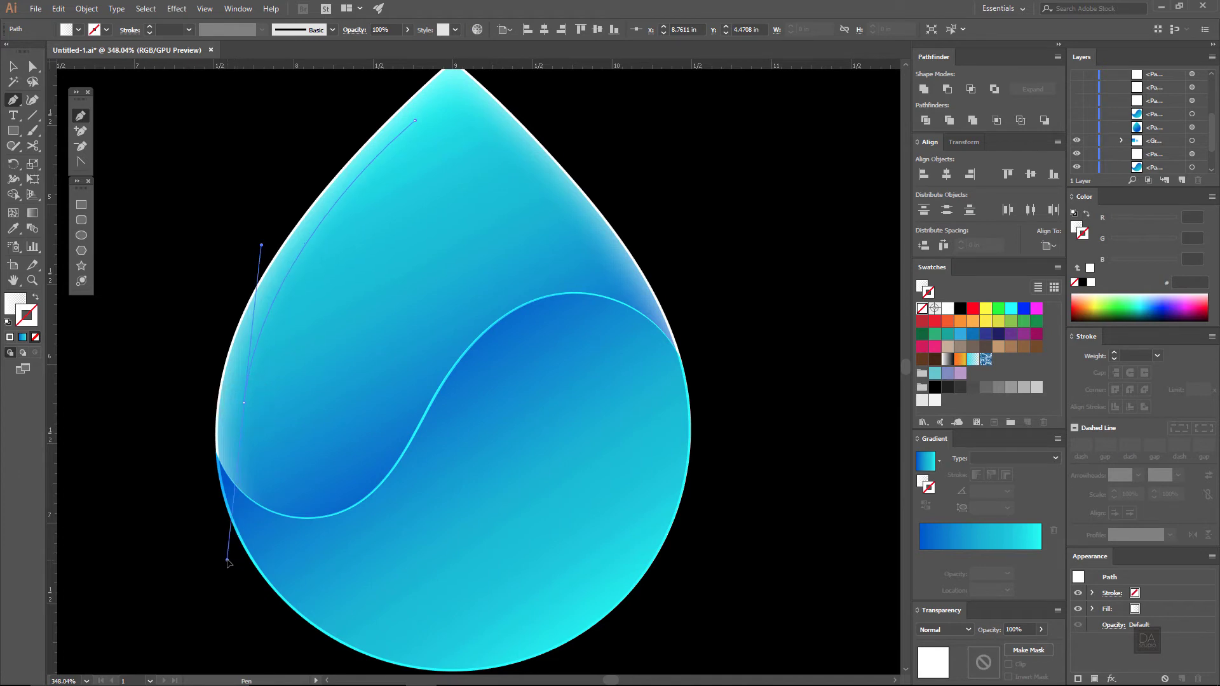
left_click(415, 120)
Refine the sliver's anchors and handles into a slender crescent hugging the edge.
left_click_drag(244, 403, 235, 403)
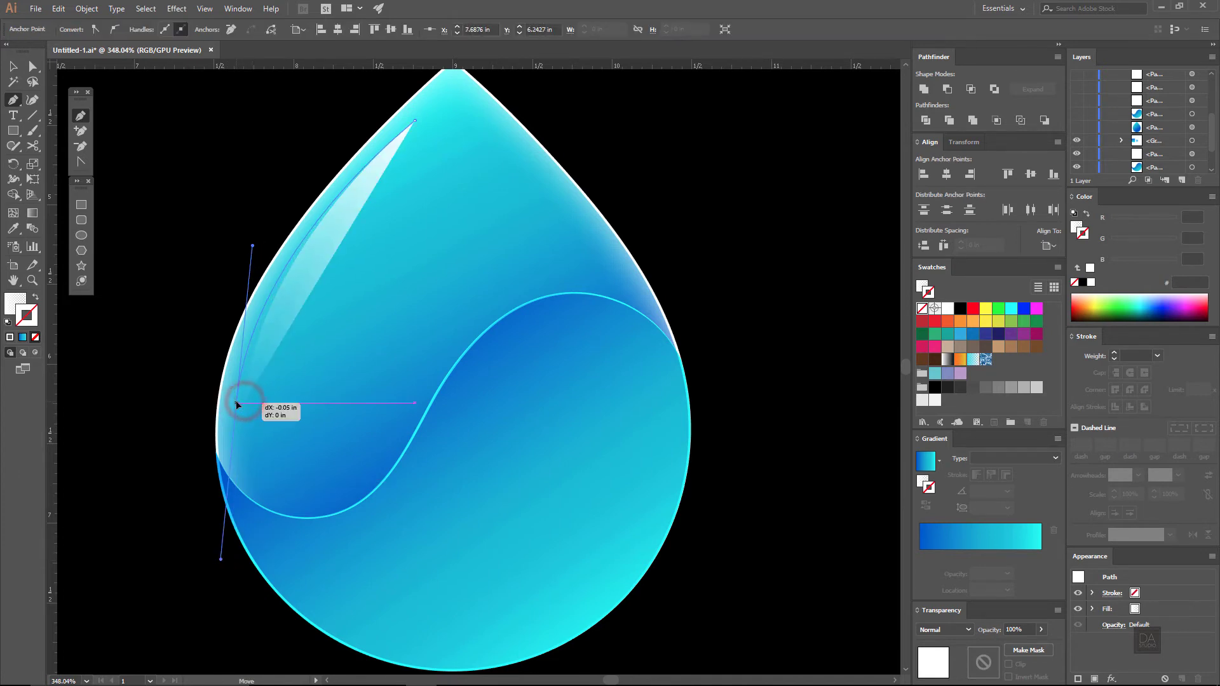
left_click_drag(252, 247, 271, 227)
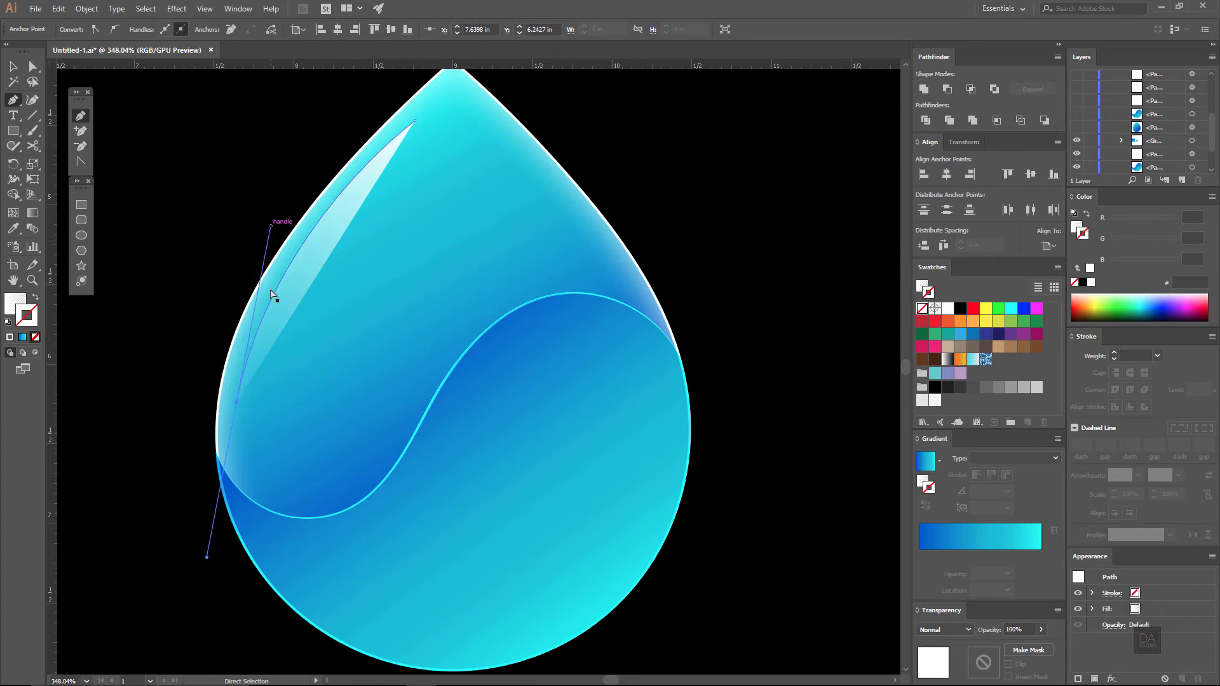
mouse_move(236, 402)
left_mouse_down()
mouse_move(414, 122)
mouse_move(468, 101)
left_mouse_up()
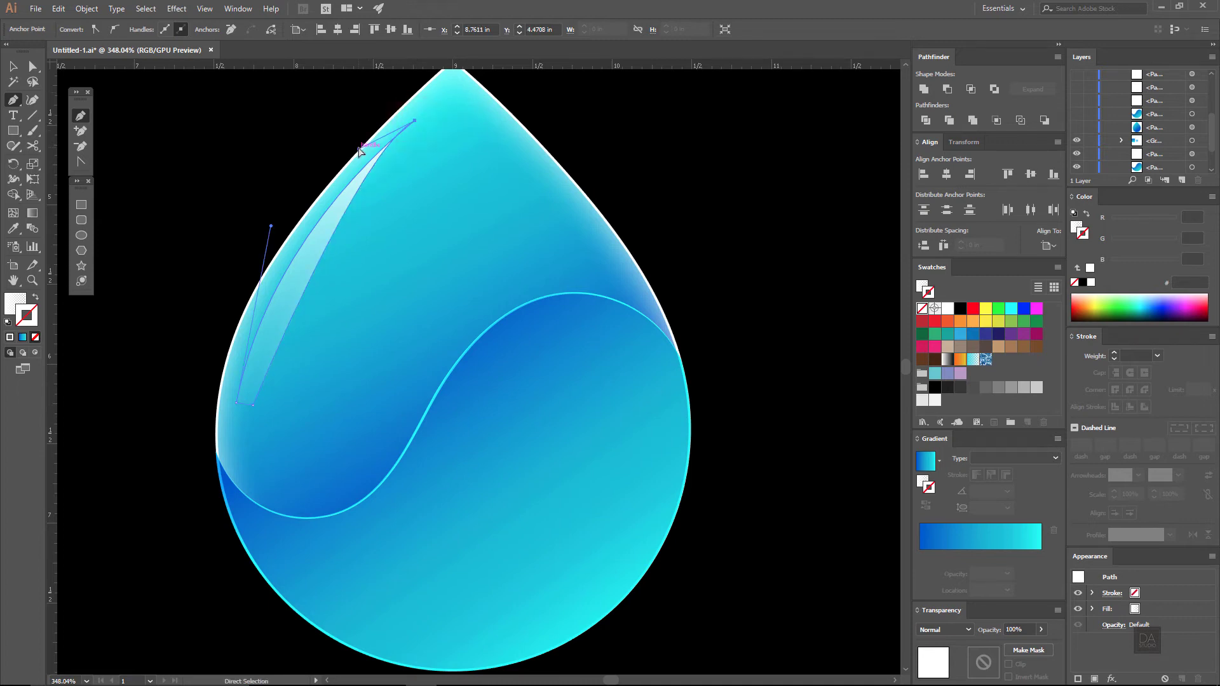
left_click_drag(359, 149, 285, 242)
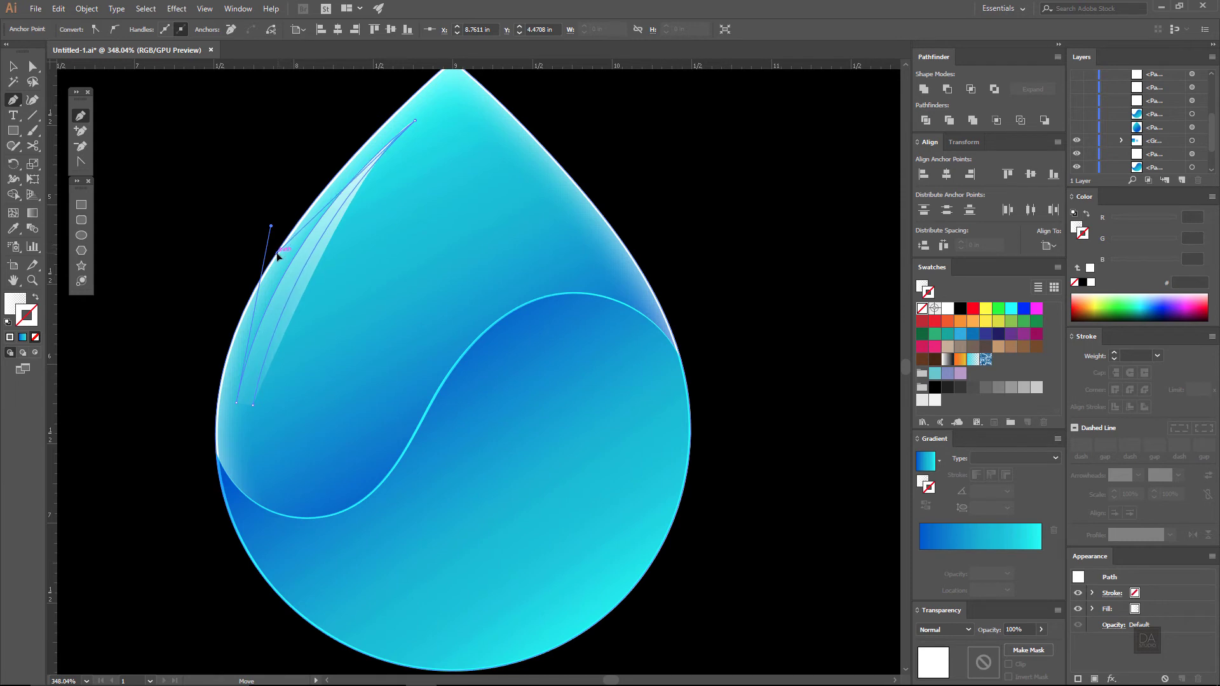
left_click_drag(278, 255, 278, 255)
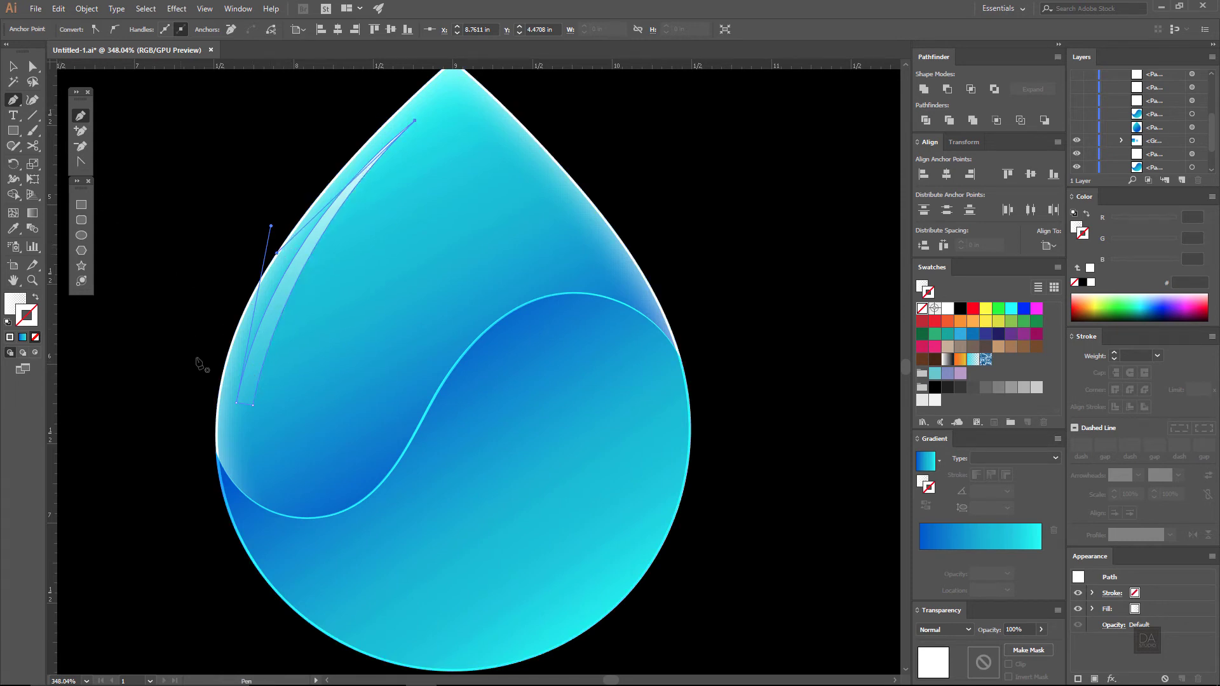
left_click_drag(238, 405, 245, 391)
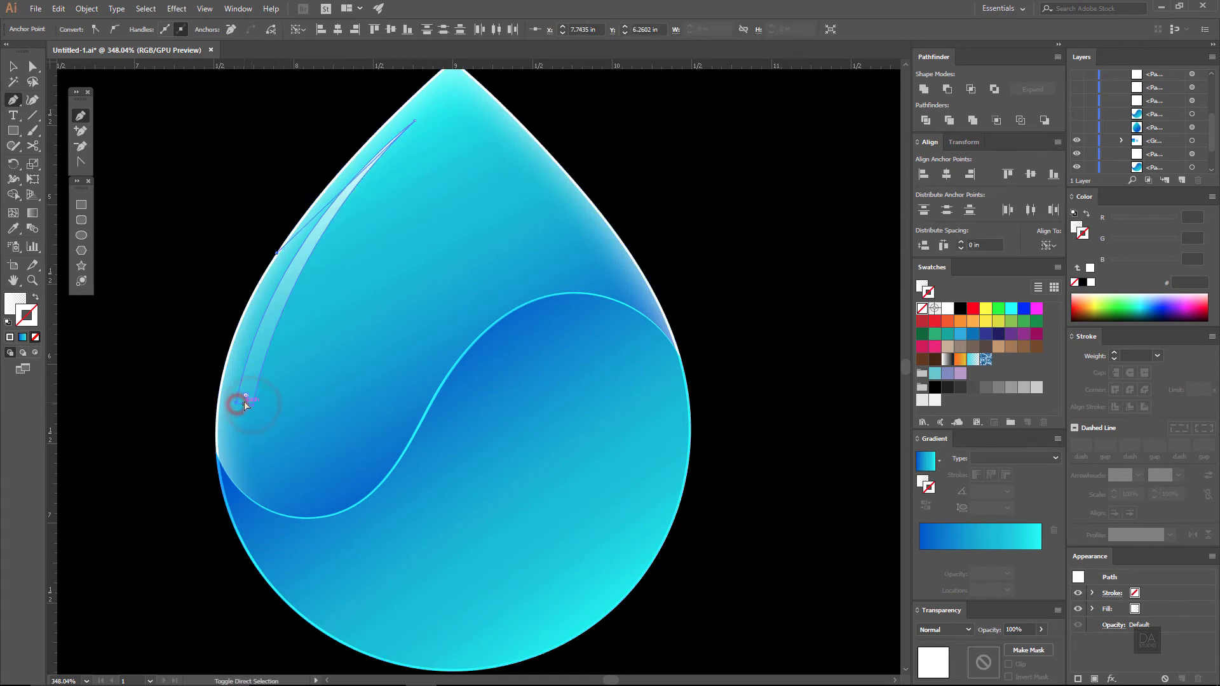
left_click(176, 319)
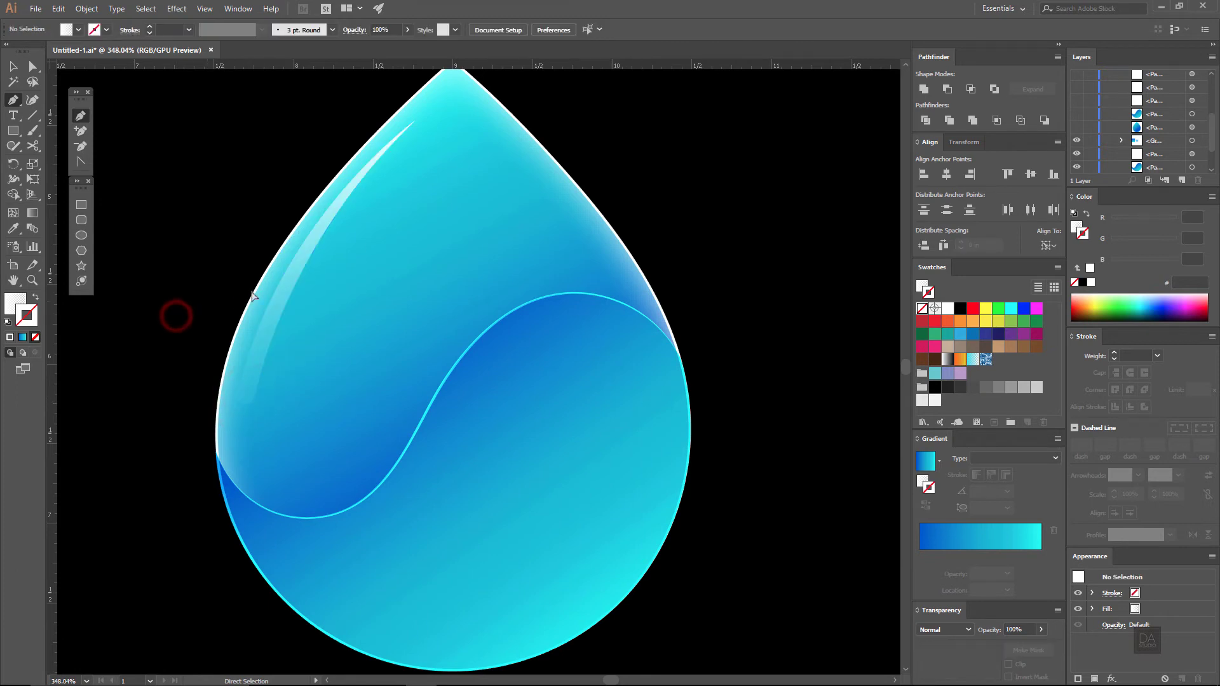
left_click(284, 294)
Fill the highlight with a white-to-transparent linear gradient angled at -44°.
left_click(36, 215)
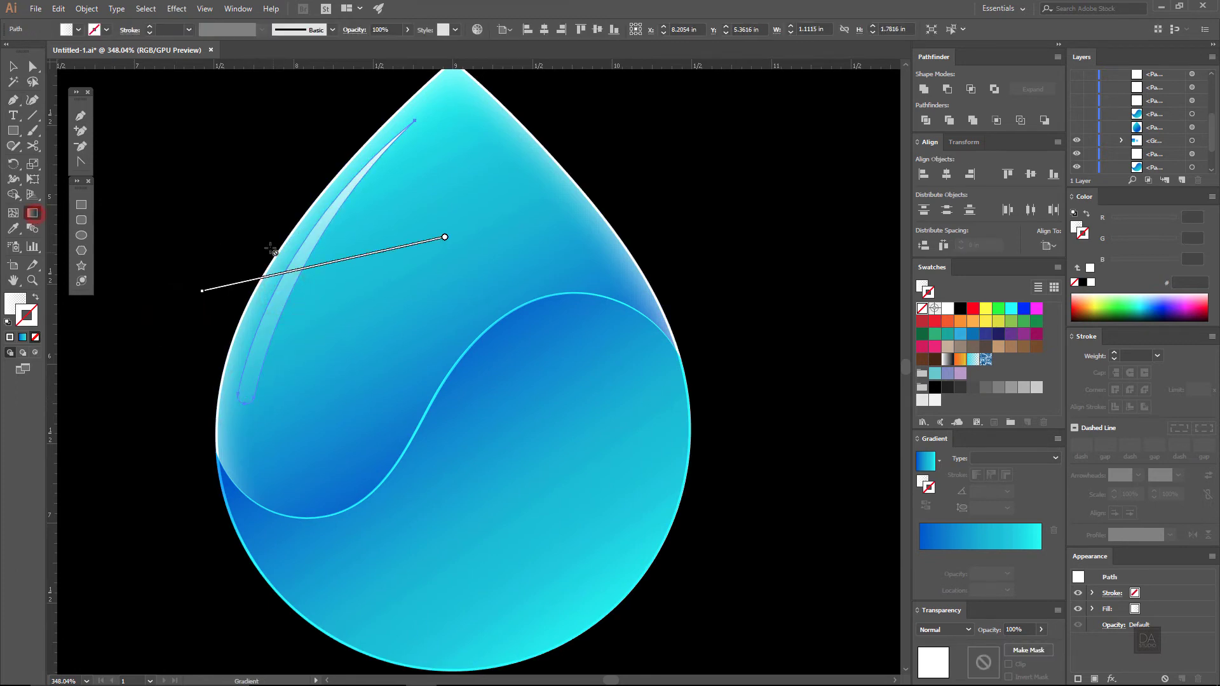
left_click(19, 305)
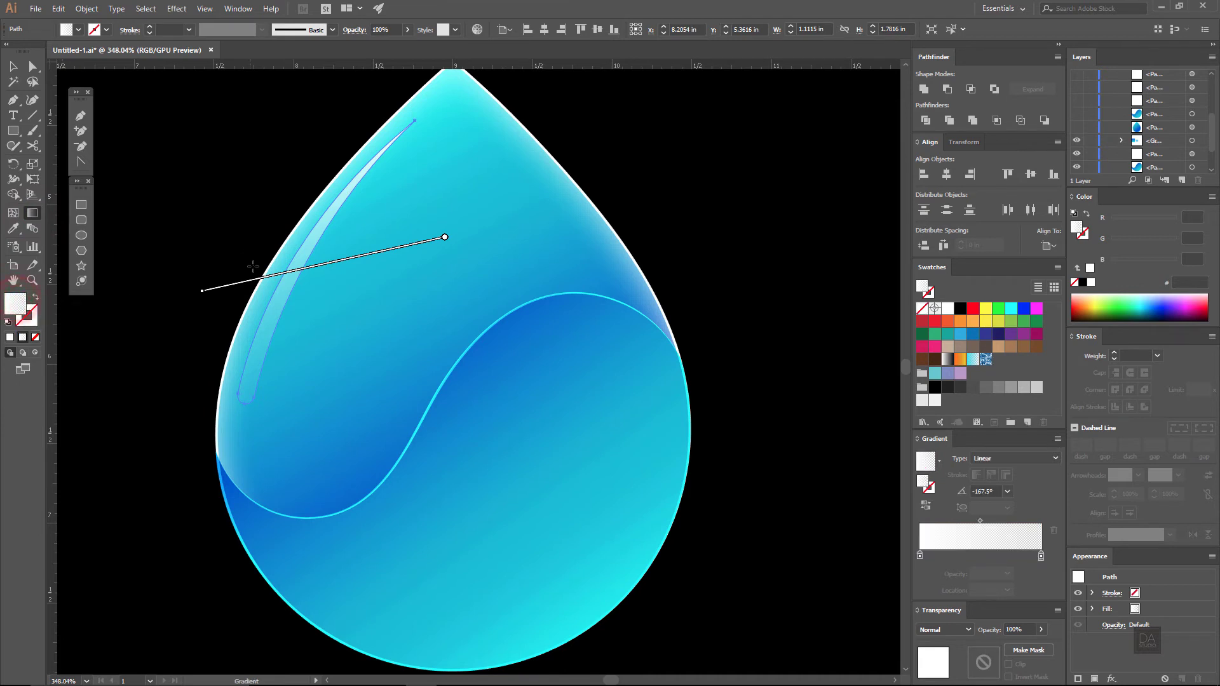
left_click_drag(255, 263, 361, 315)
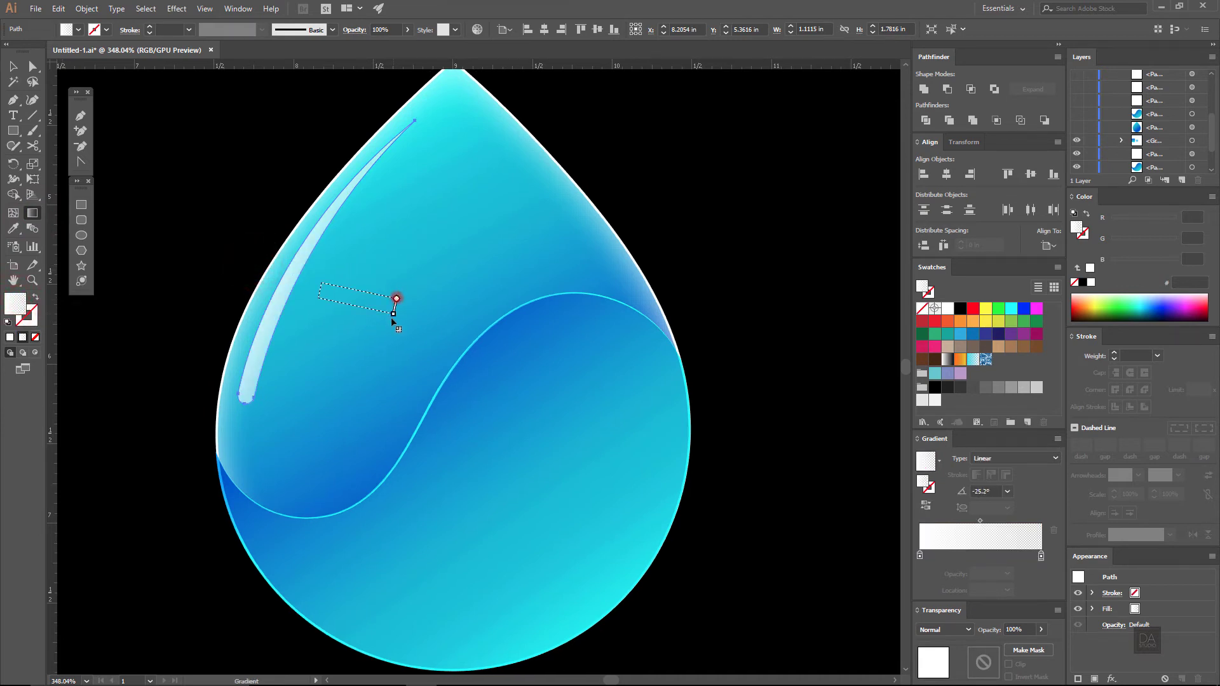
left_click(394, 296)
left_click_drag(268, 253, 370, 319)
left_click_drag(286, 226, 376, 310)
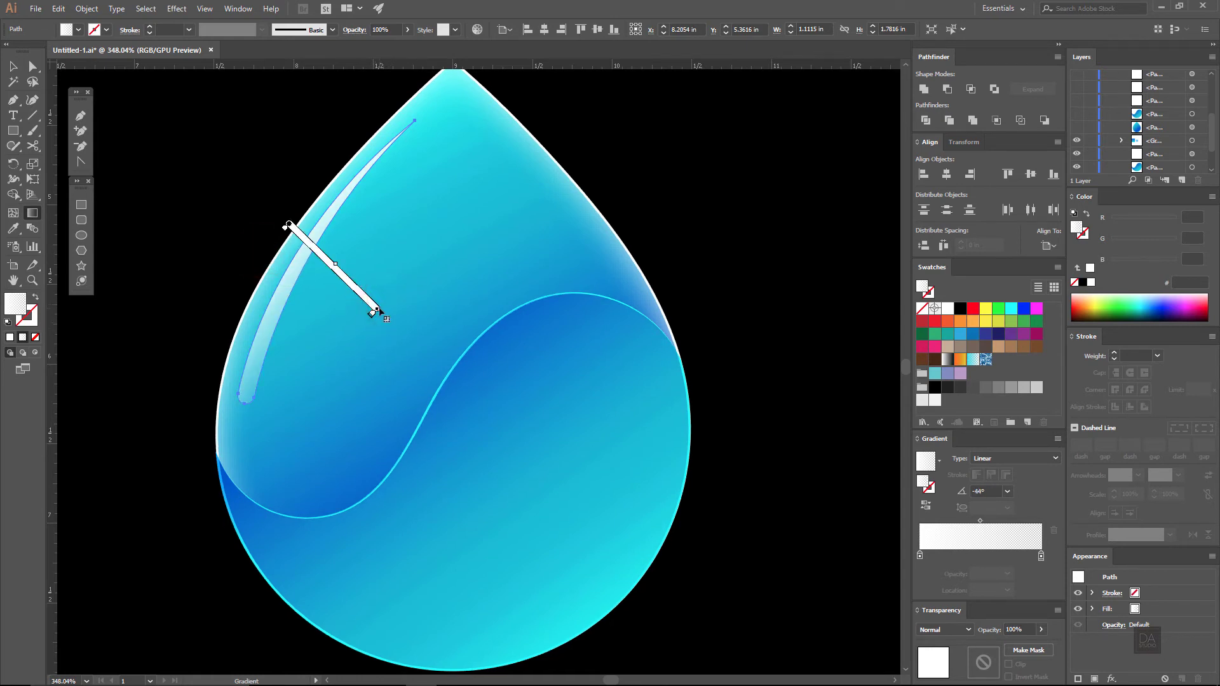
left_click(14, 70)
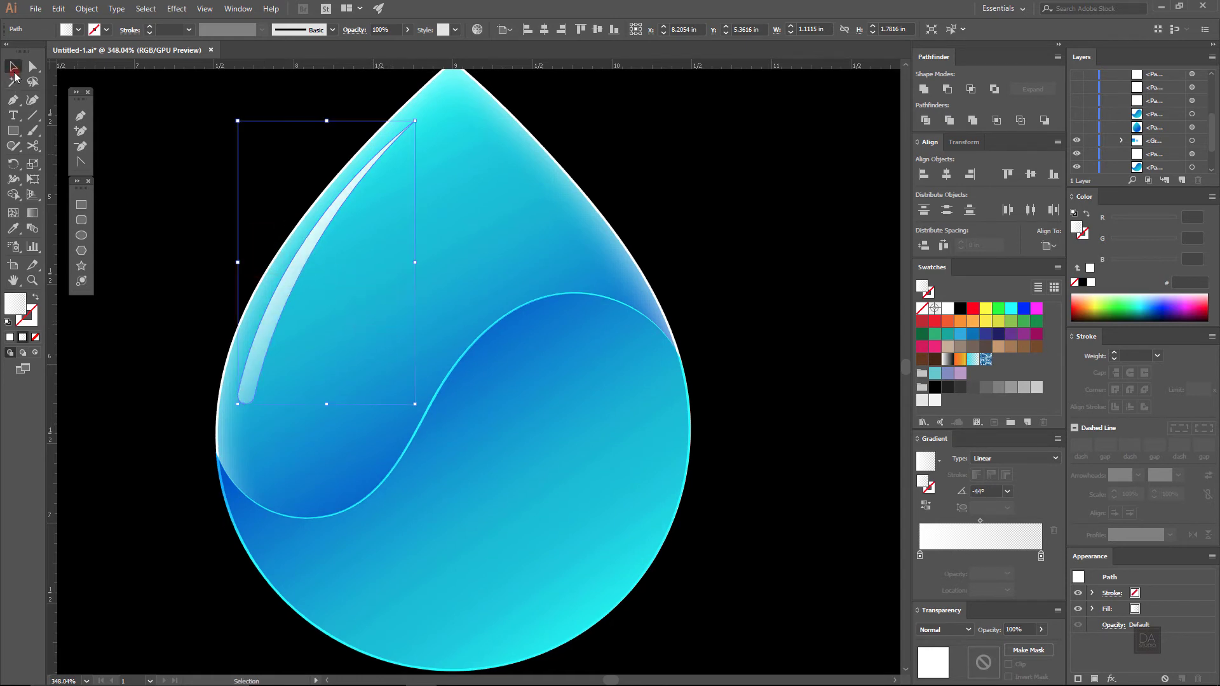
left_click(181, 154)
Blend the highlight in Overlay mode at 72% opacity.
left_click(305, 264)
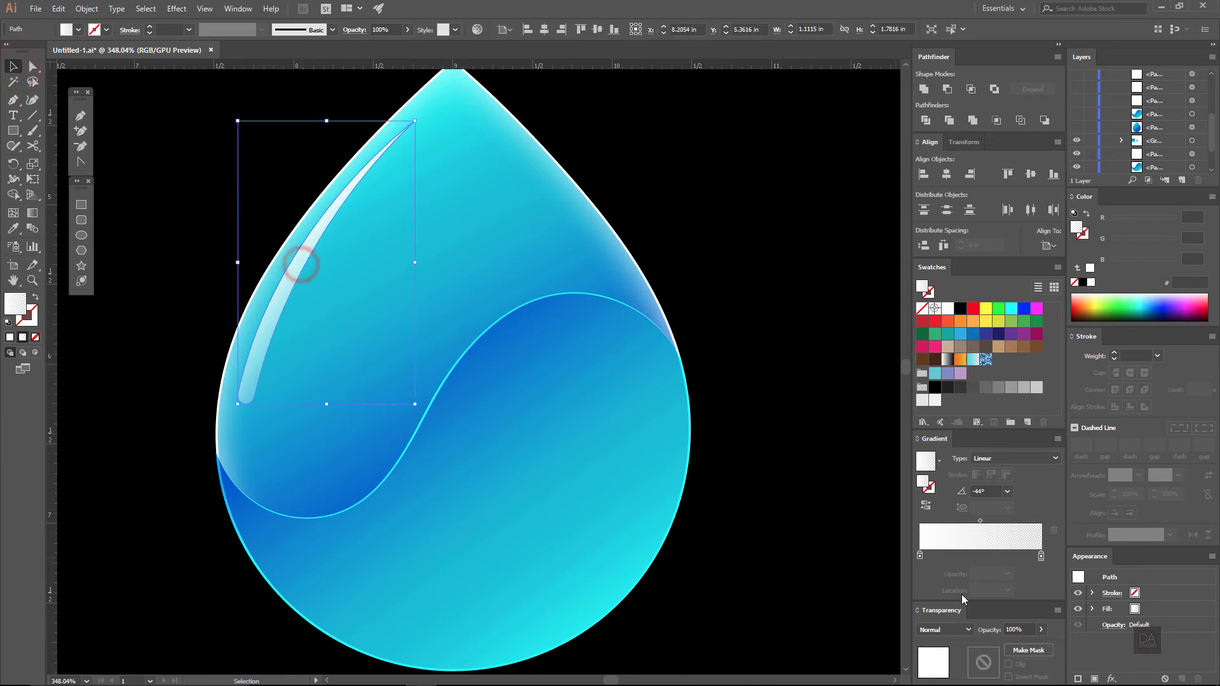
left_click(958, 632)
left_click(950, 497)
left_click(1041, 629)
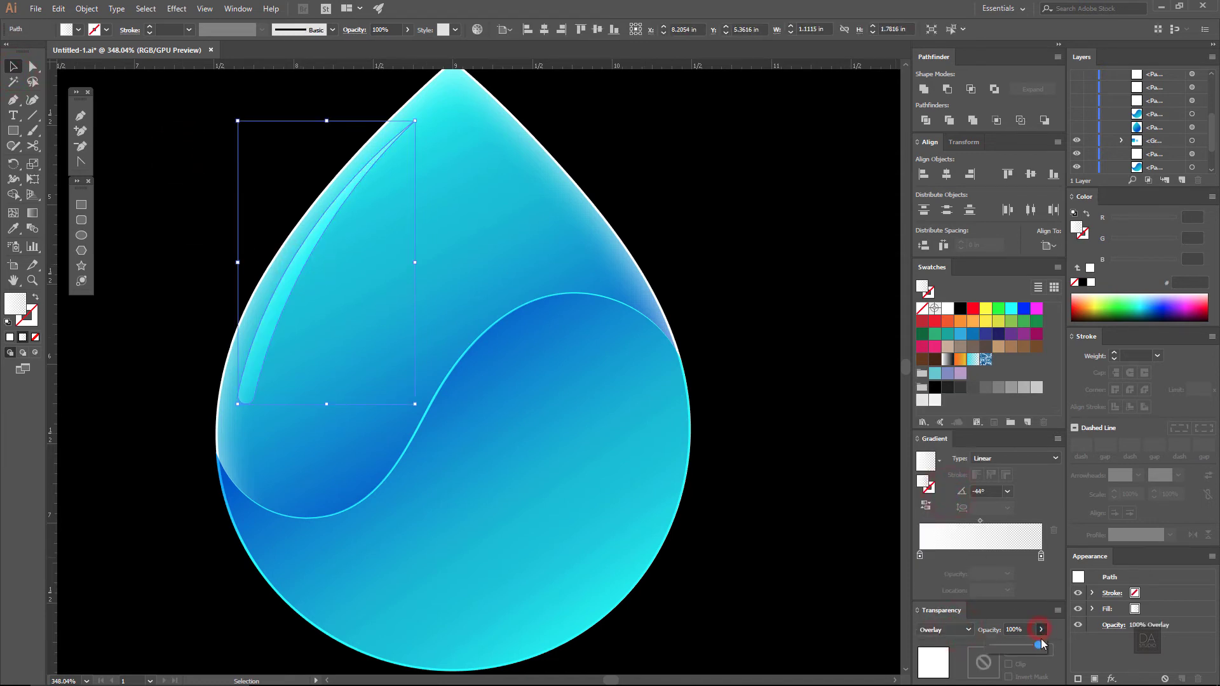
left_click_drag(1014, 647, 1013, 645)
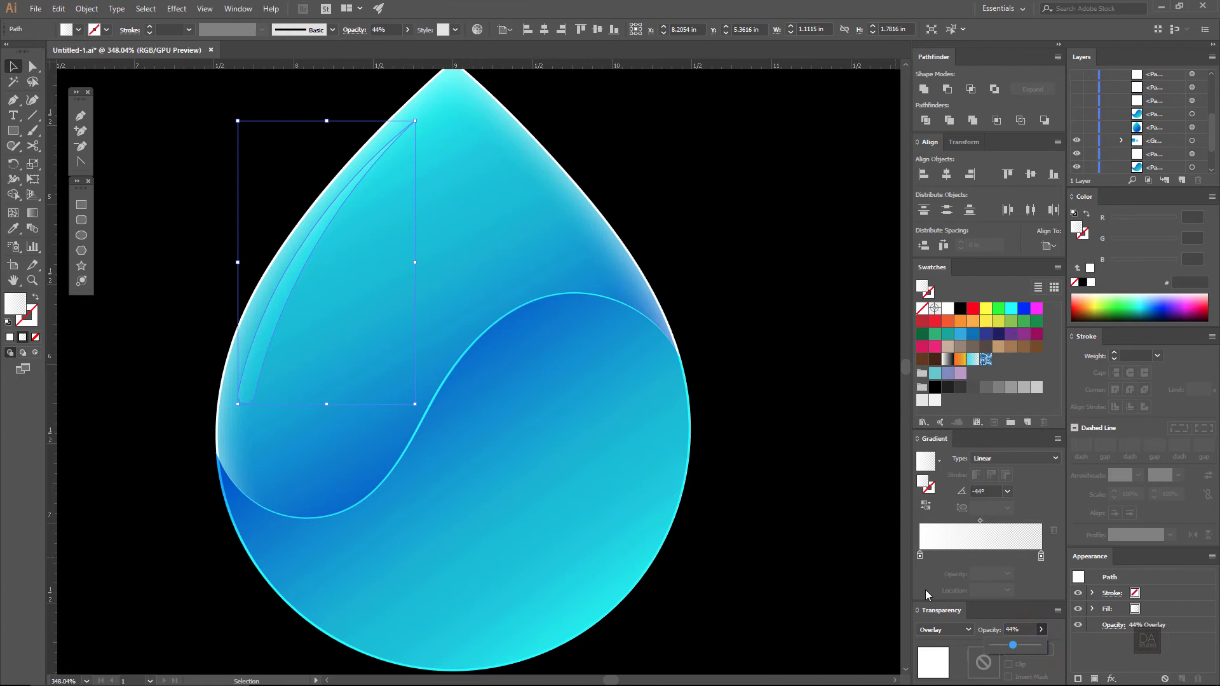
left_click(773, 443)
left_click(273, 296)
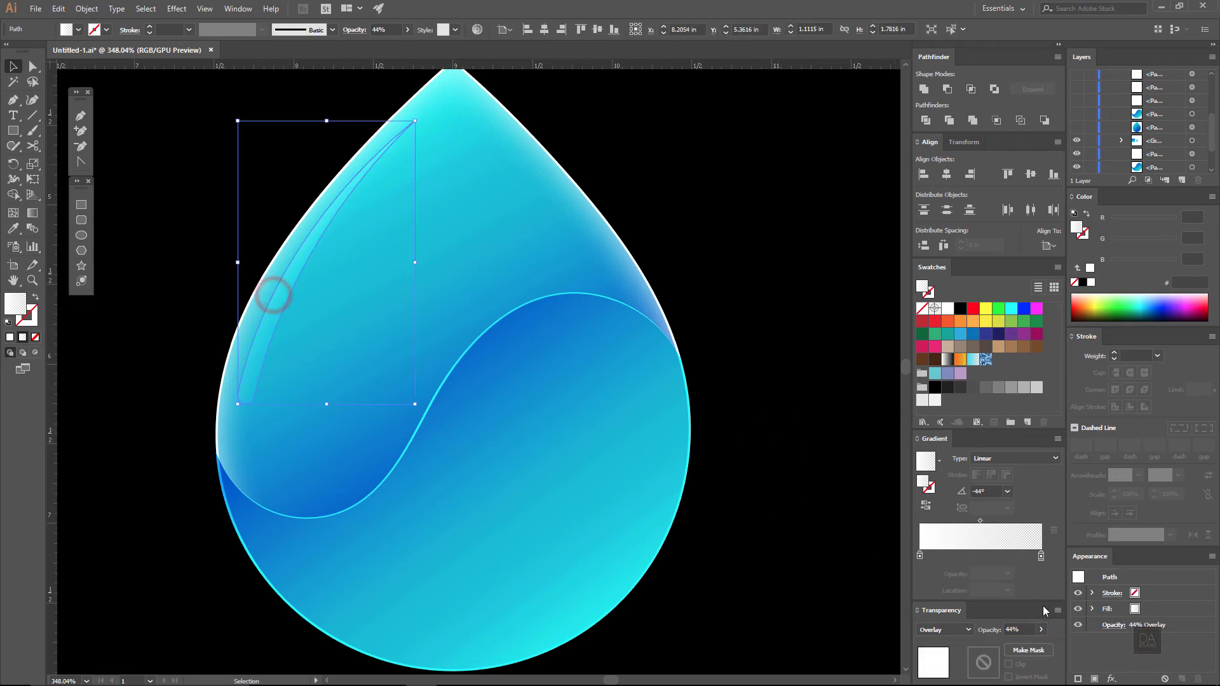
left_click(1041, 629)
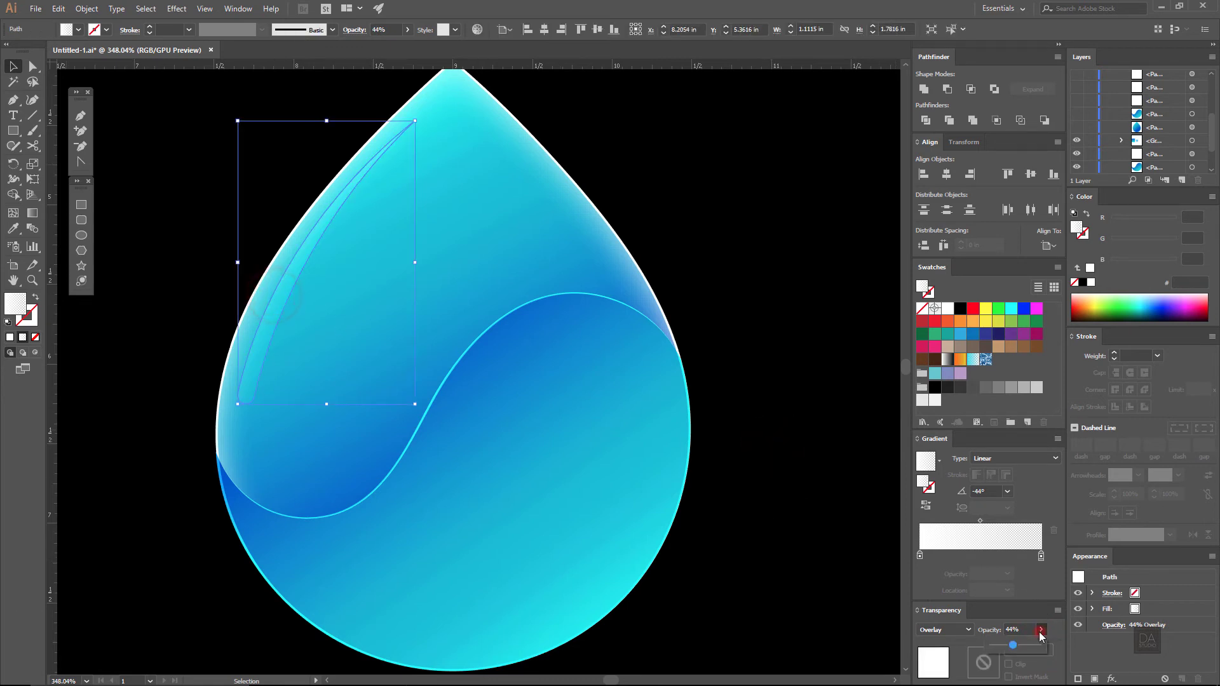
left_click(775, 432)
left_click_drag(773, 428, 735, 433)
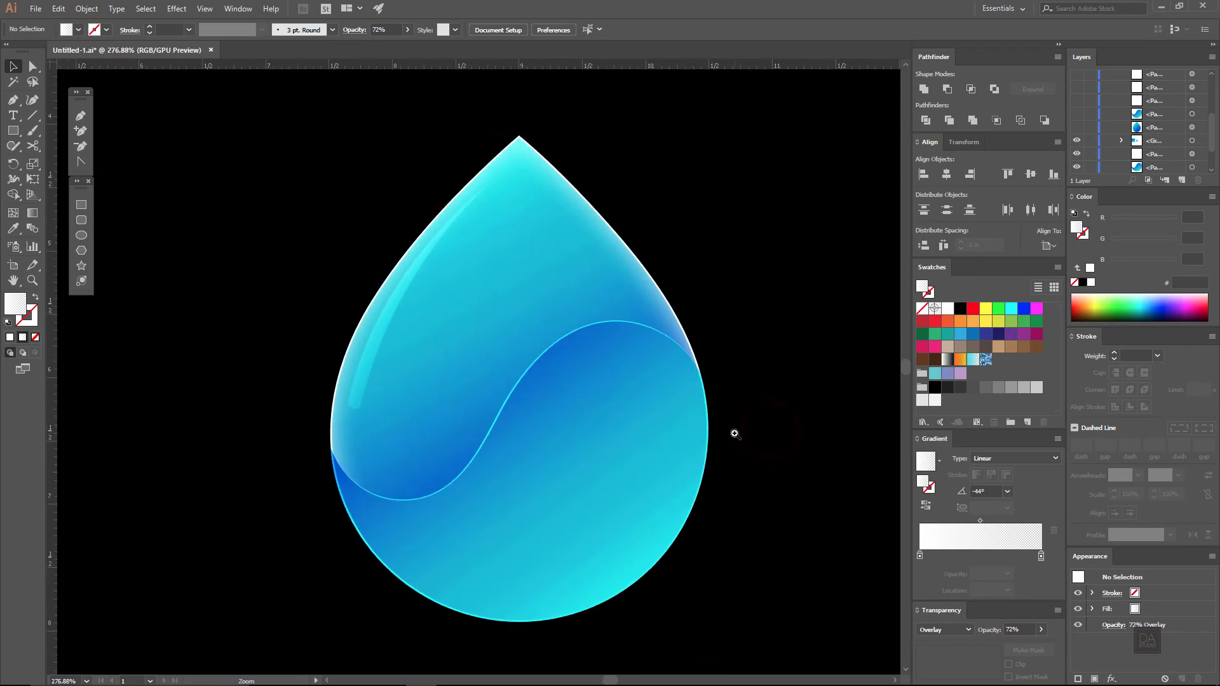
left_click_drag(577, 498, 536, 472)
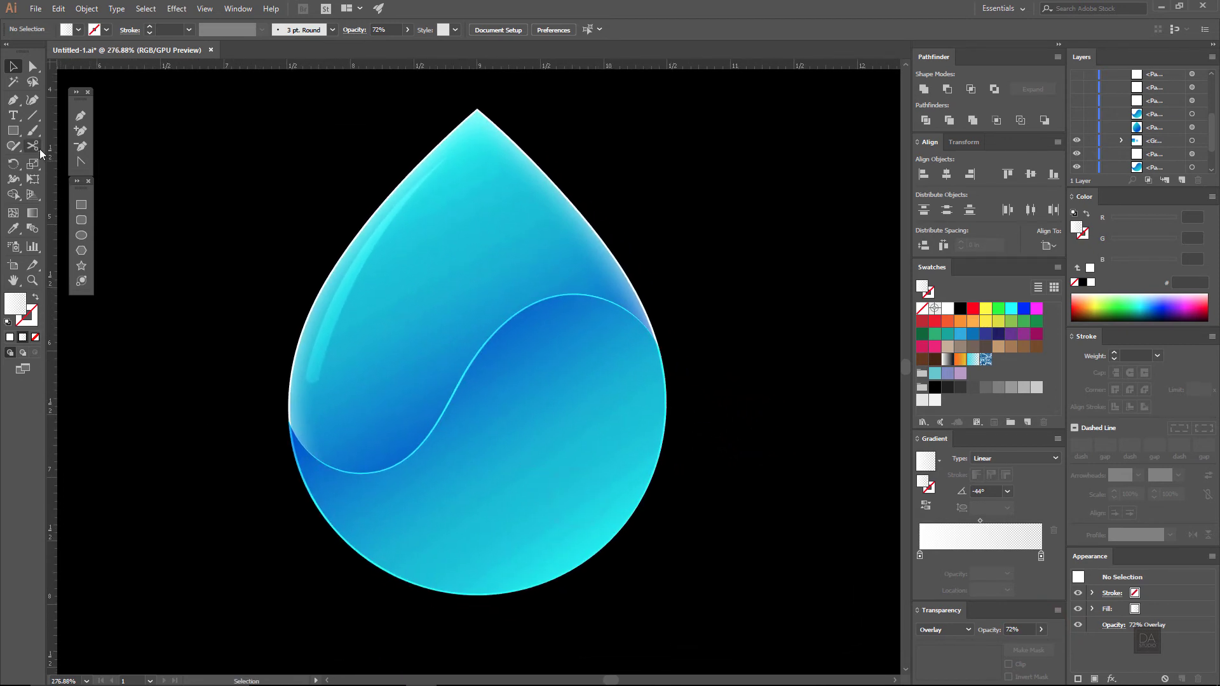
left_click(81, 115)
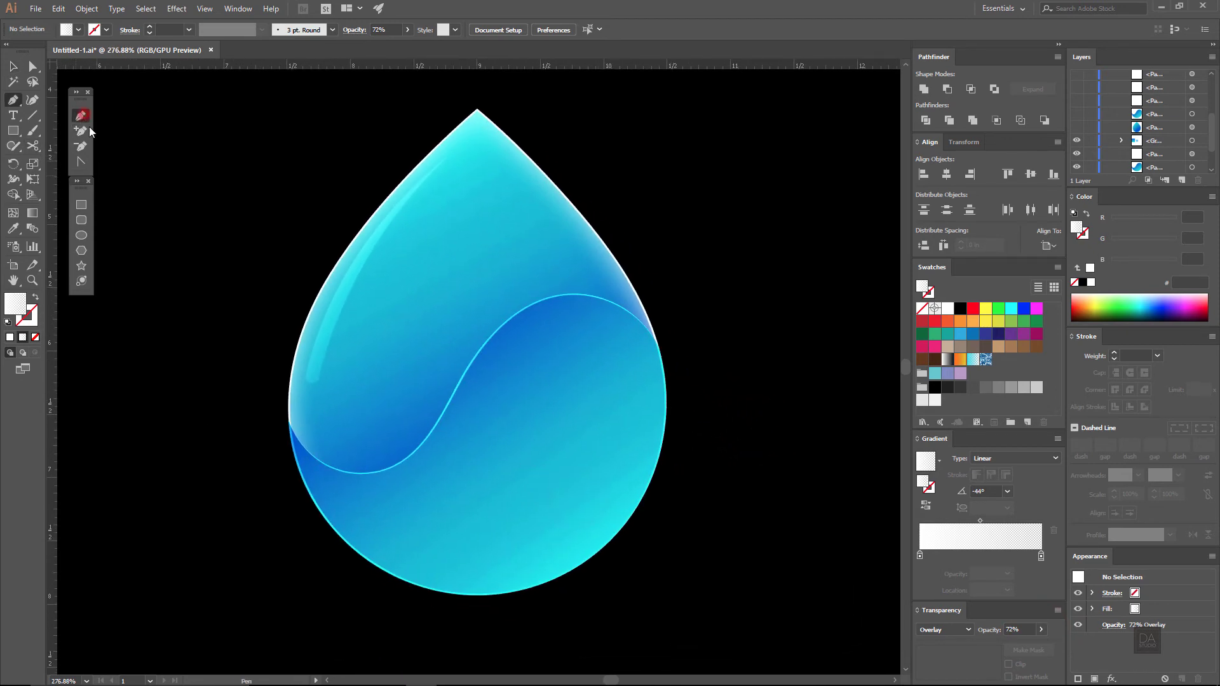
Pen-draw a closed sliver along the drop's lower-right edge with a sharp bottom corner.
left_click(650, 435)
left_click(487, 583)
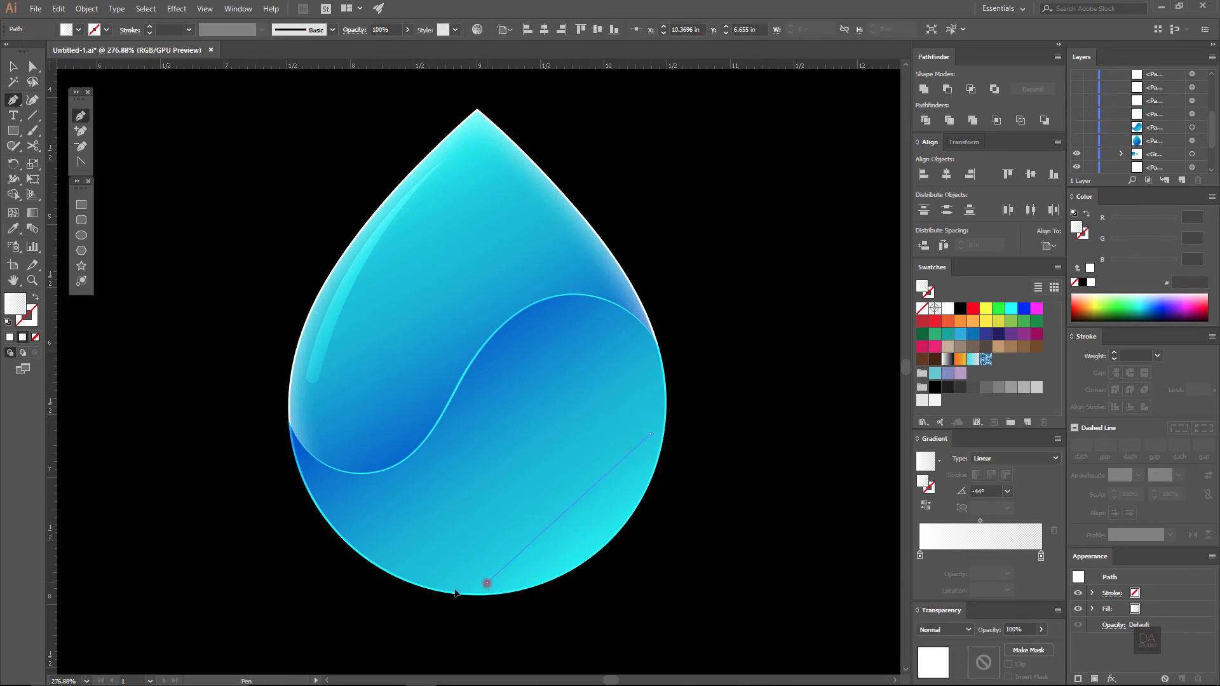
left_click_drag(455, 593, 459, 585)
left_click(488, 584)
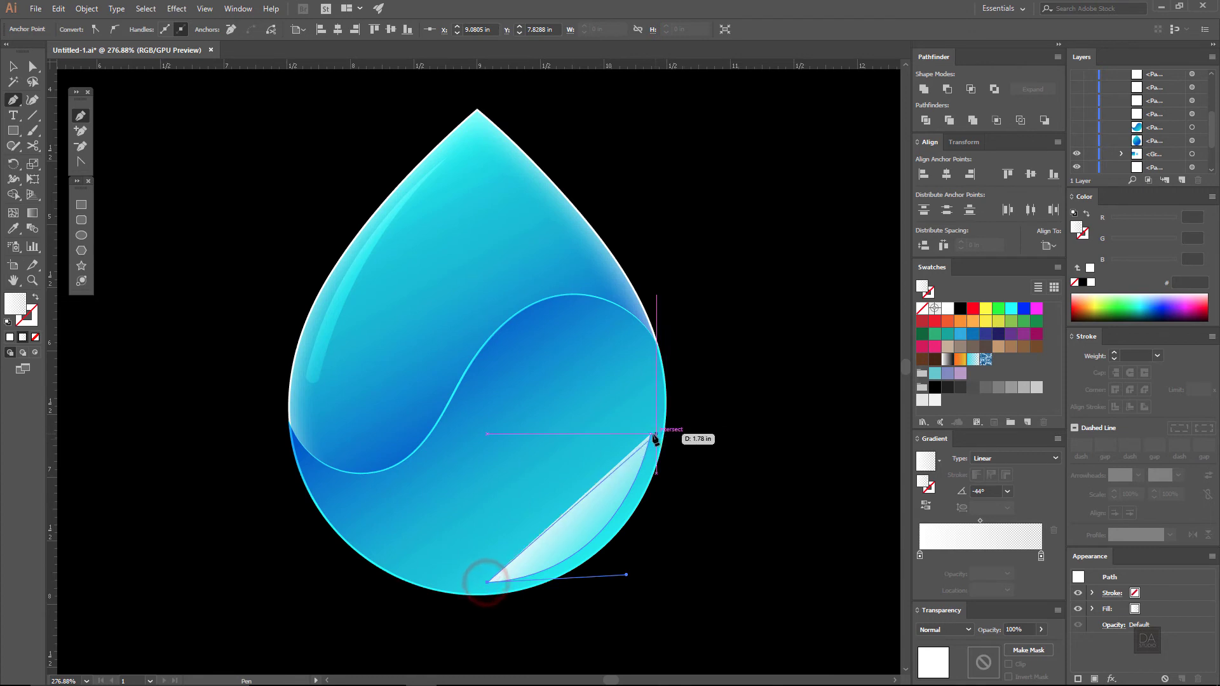
left_click_drag(651, 436, 712, 315)
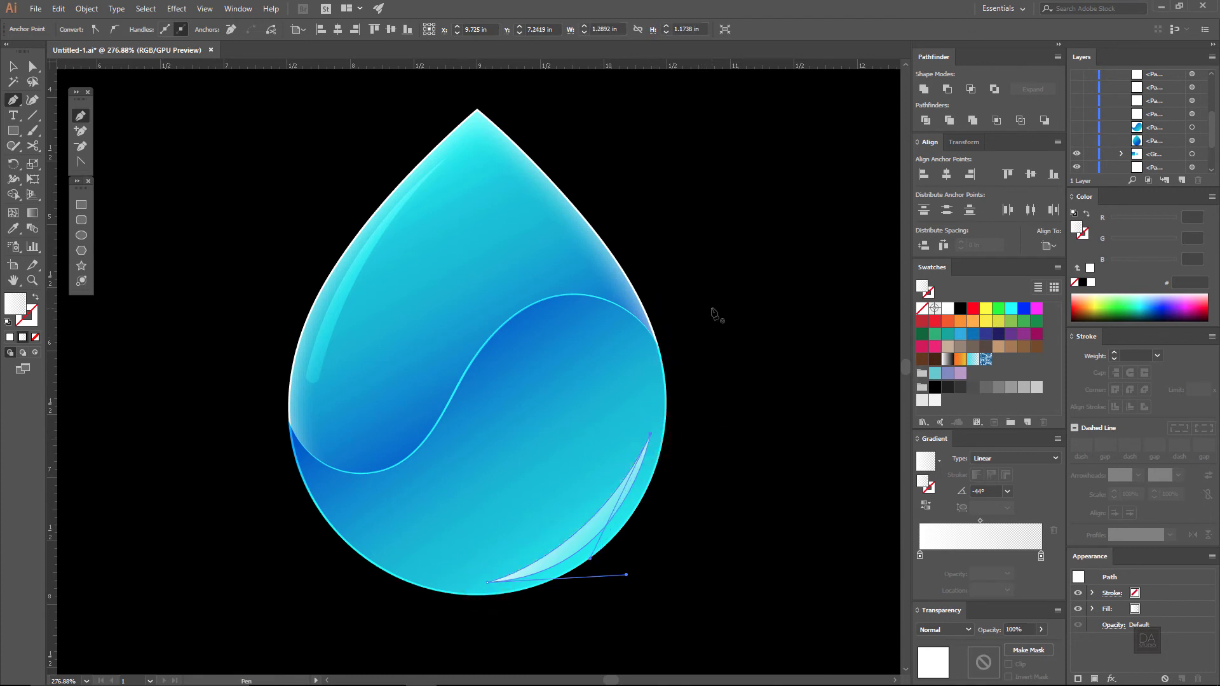
left_click(768, 376, "ctrl")
Run the streak's white gradient from lower right to upper left at 137.6°.
left_click(583, 542, "ctrl")
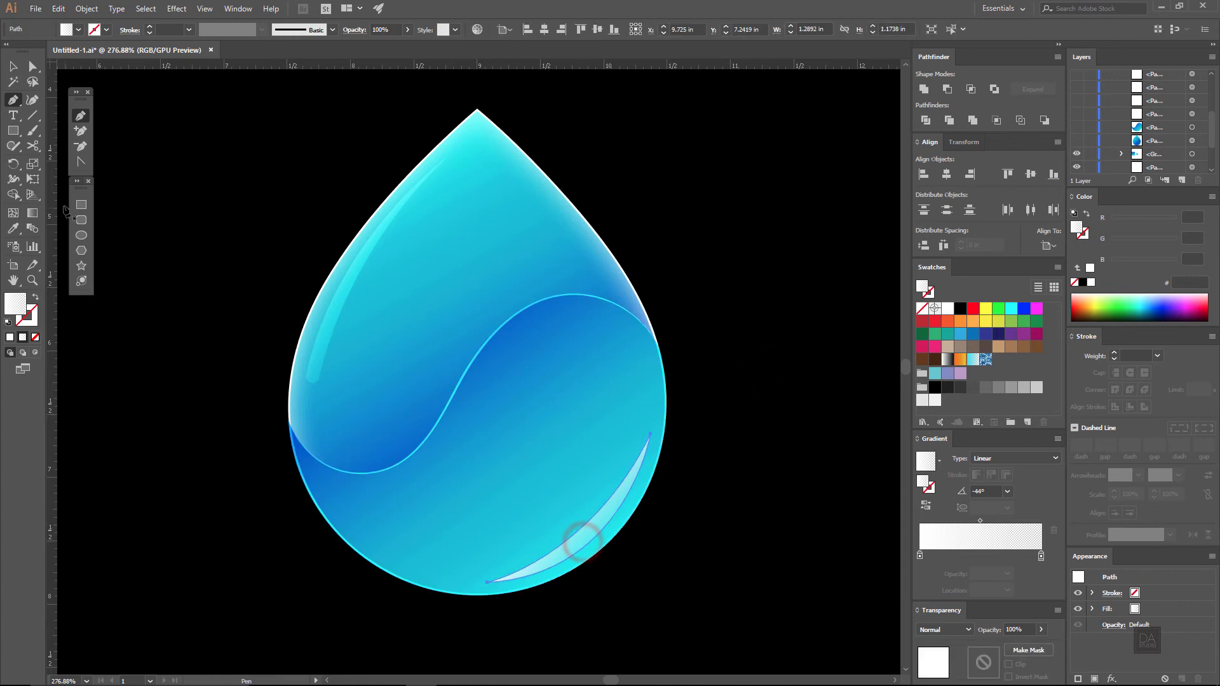
key("g")
left_click_drag(624, 563, 524, 471)
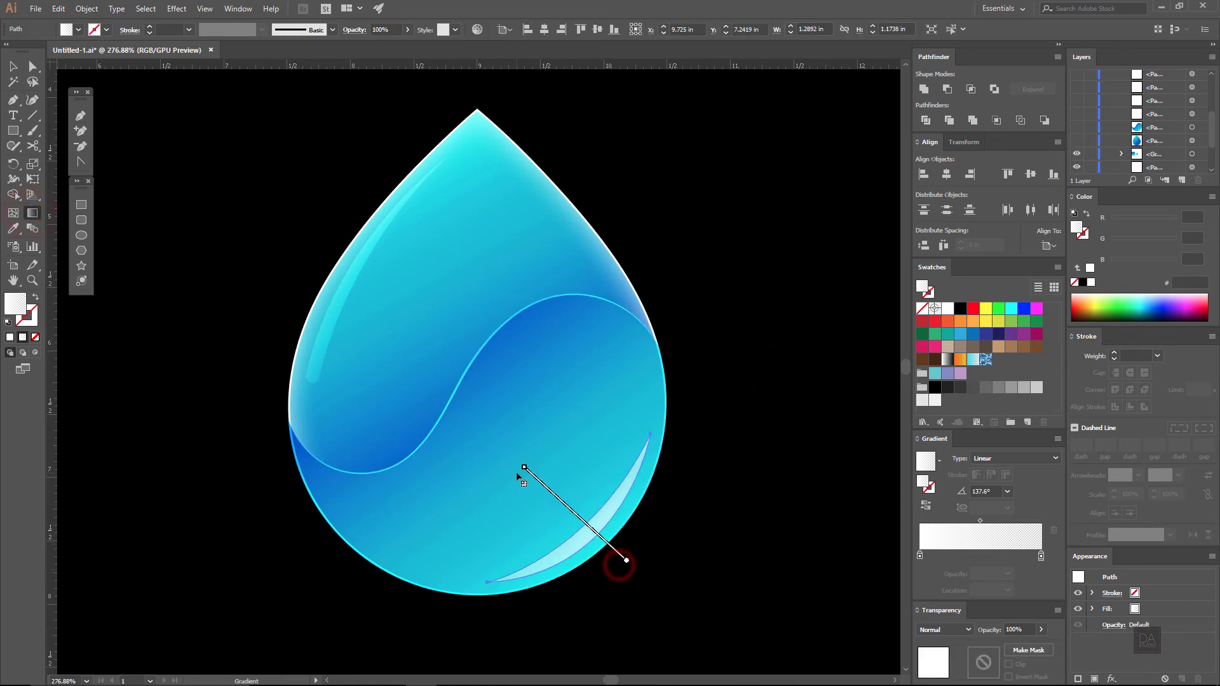
left_click(754, 531, "ctrl")
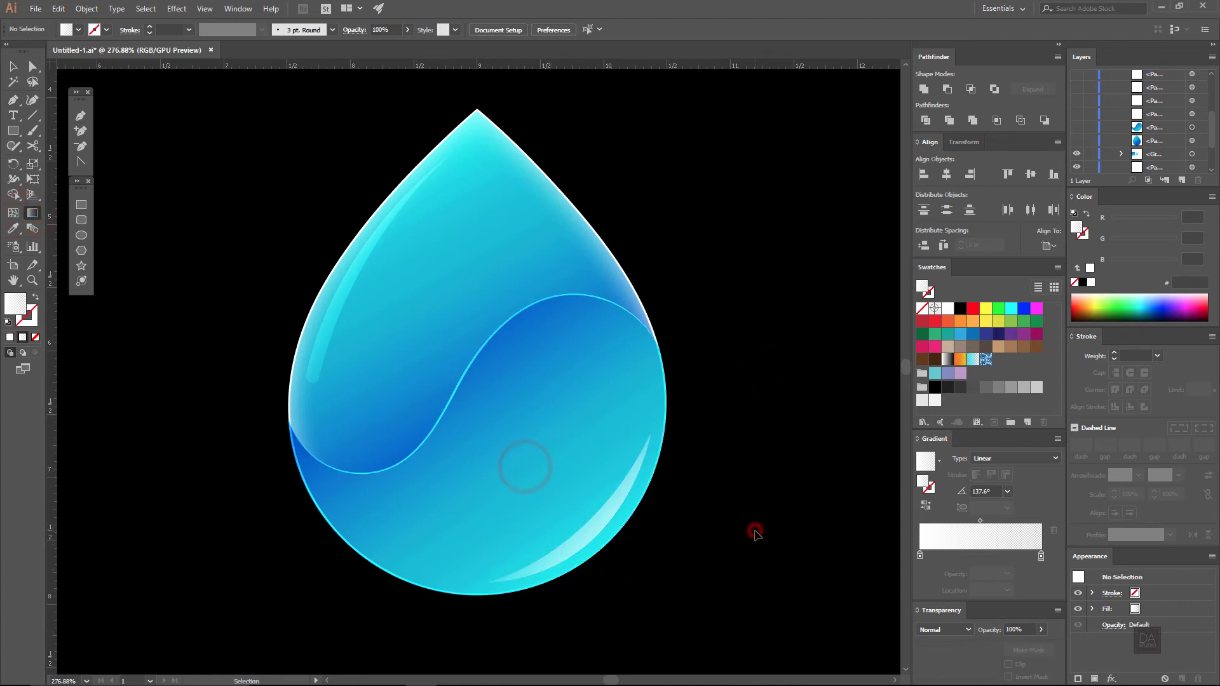
left_click(81, 117)
Draw a closed crescent path along the lower S-curve from the drop's left edge.
left_click(299, 422)
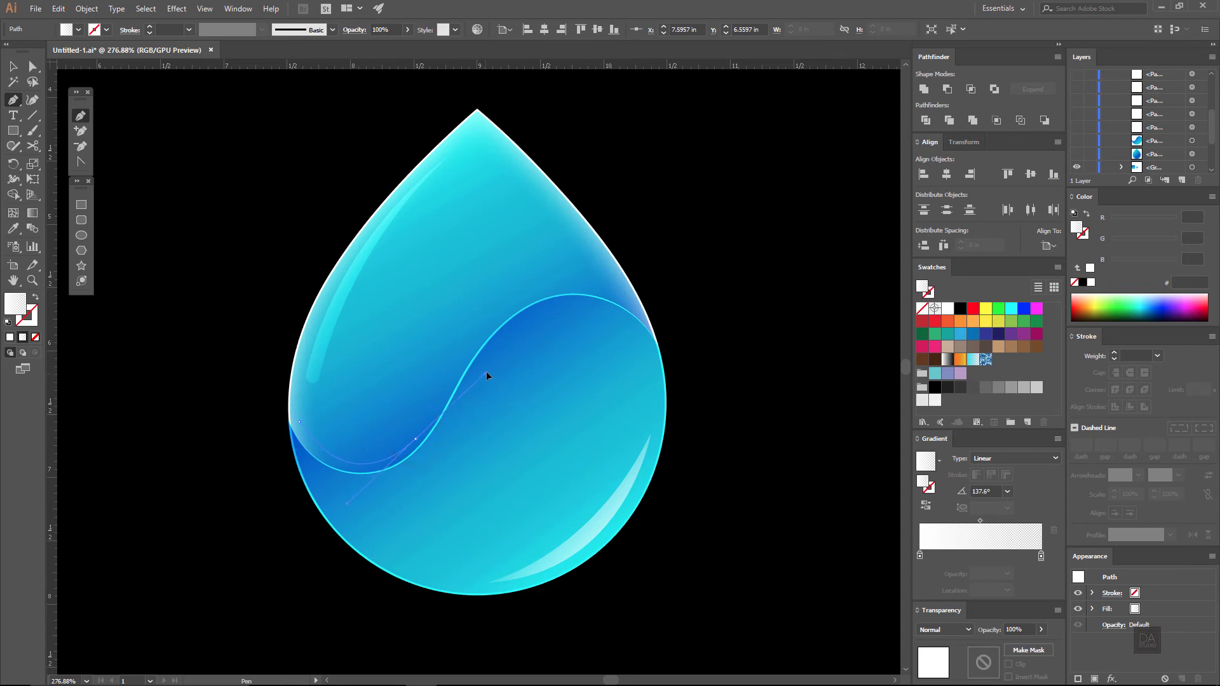
left_click_drag(487, 375, 487, 373)
left_click(416, 440)
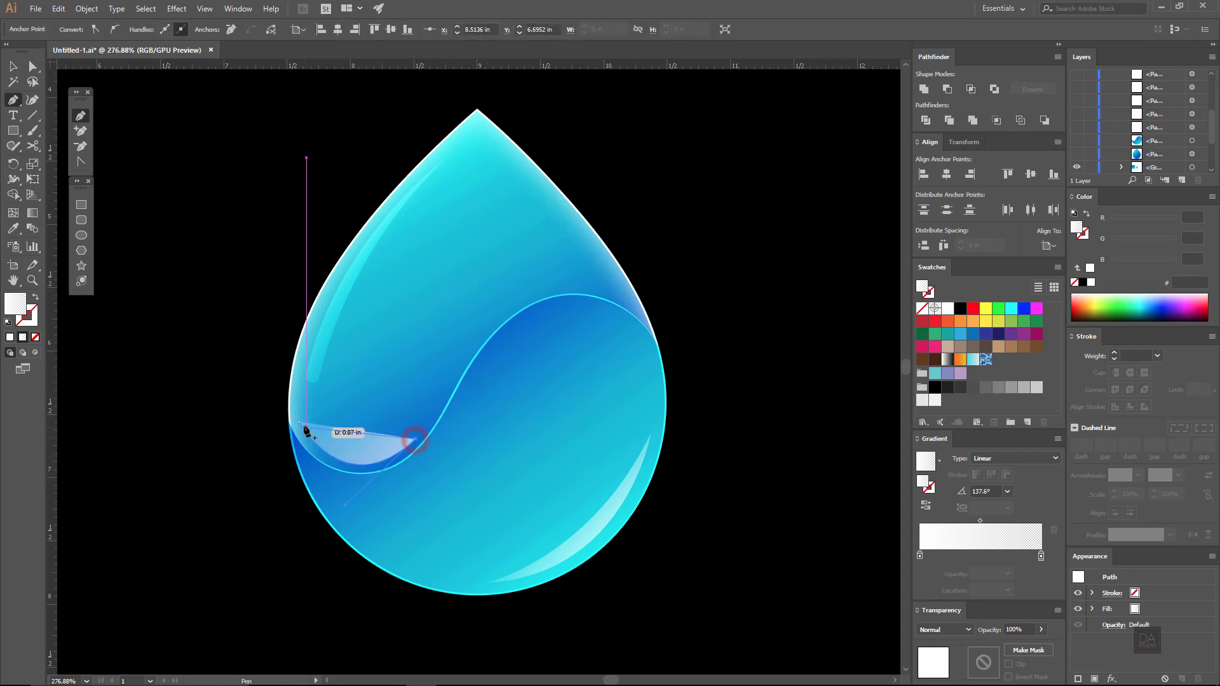
left_click_drag(256, 361, 243, 363)
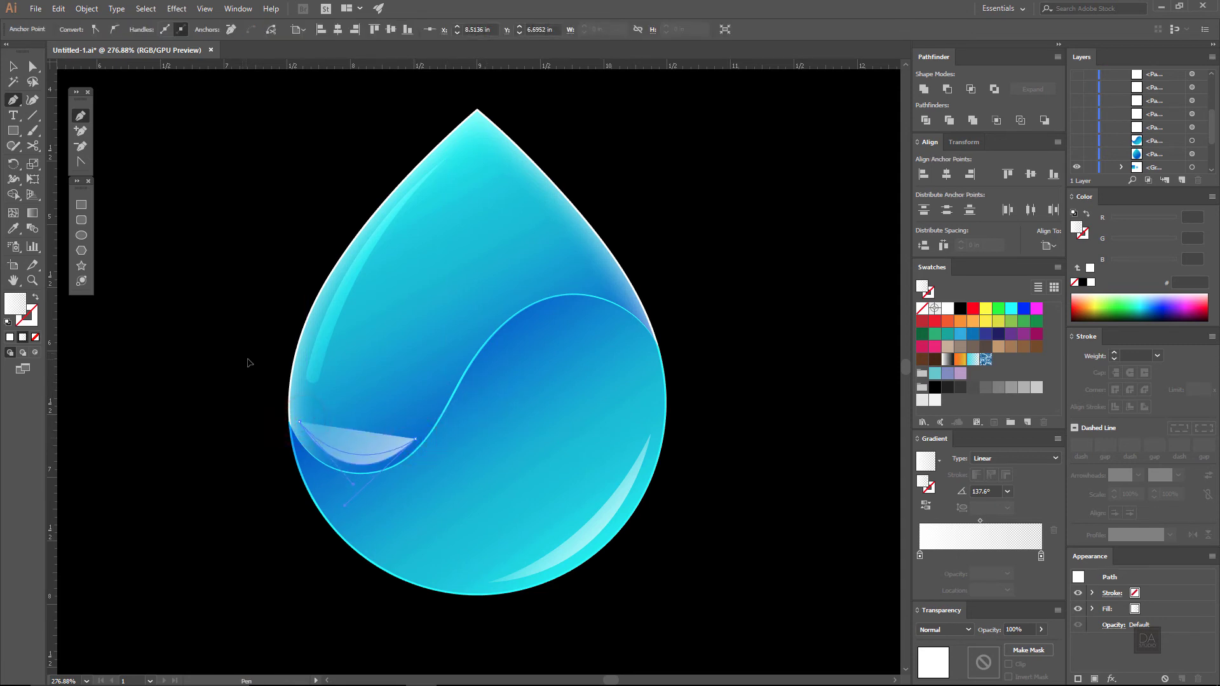
left_click(171, 383, "ctrl")
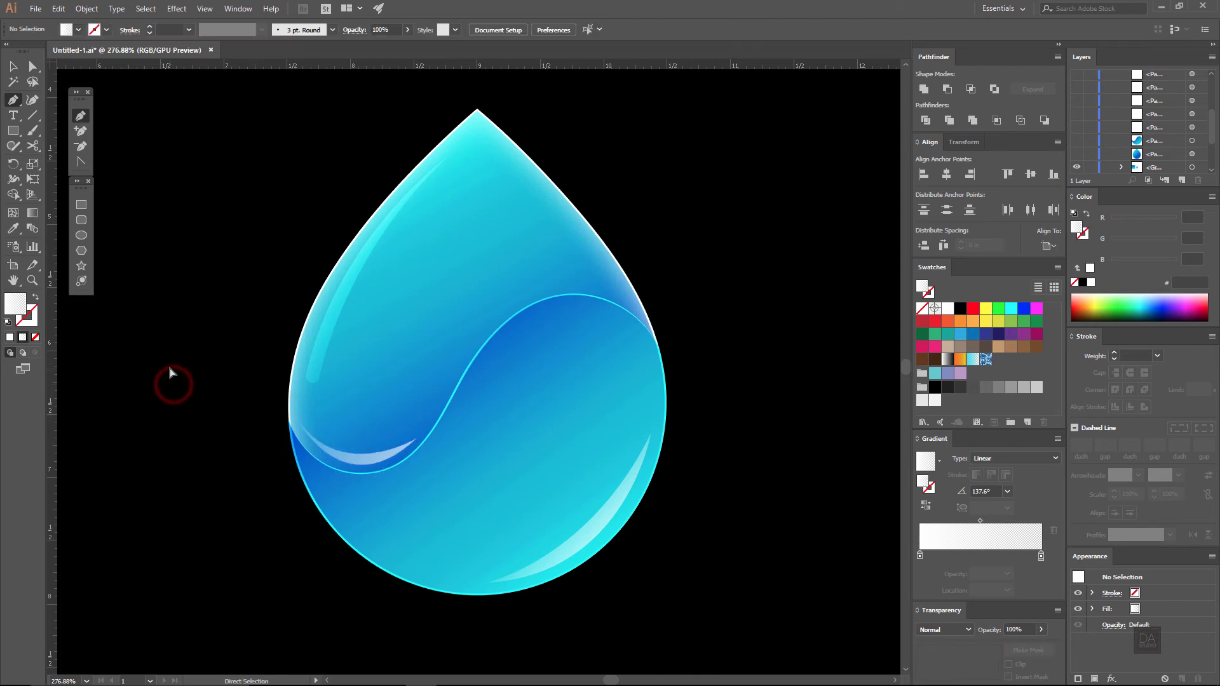
Angle the crescent's gradient diagonally downward across its width.
left_click(361, 465, "ctrl")
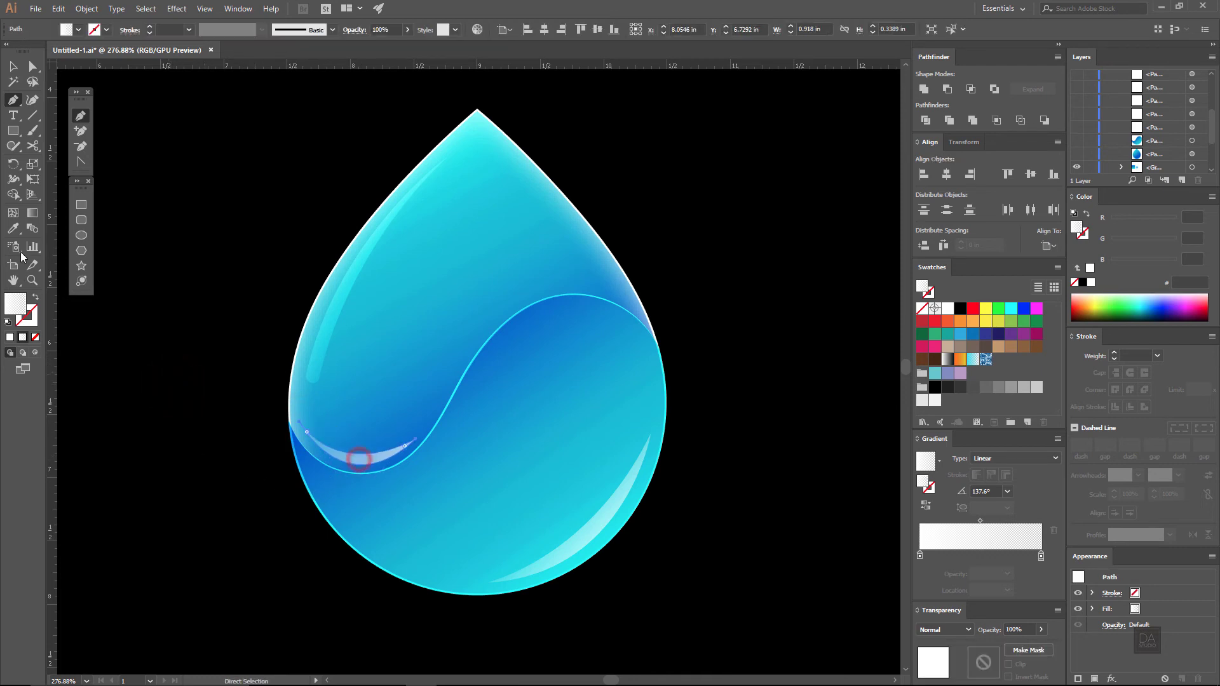
left_click(37, 217)
mouse_move(368, 398)
left_mouse_down()
mouse_move(357, 491)
mouse_move(341, 499)
left_mouse_up()
left_click(14, 66)
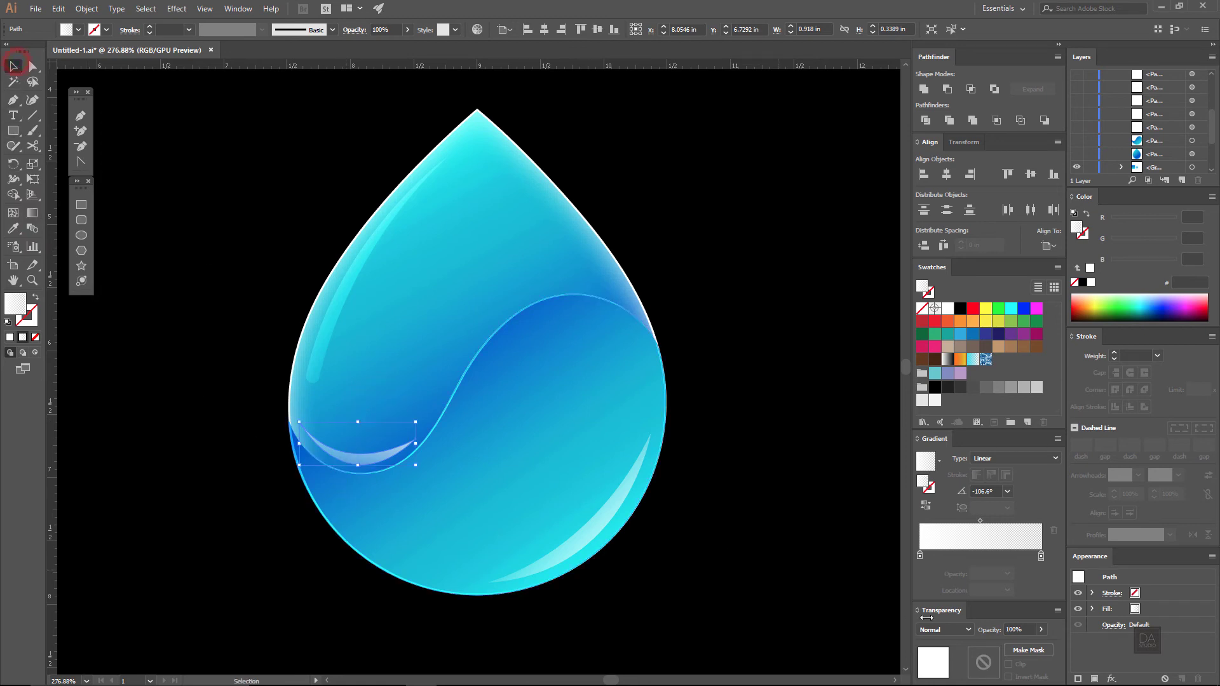
Set the crescent to Overlay blending at 56% opacity.
left_click(945, 630)
left_click(949, 496)
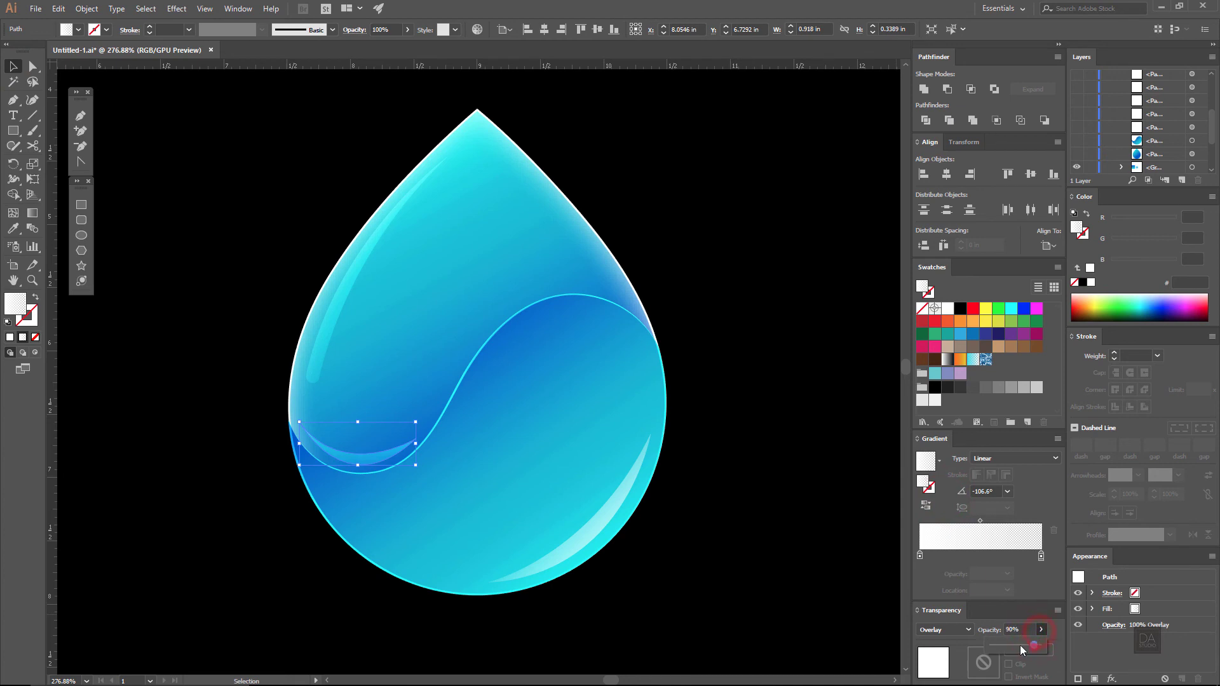
left_click_drag(1013, 648, 1012, 647)
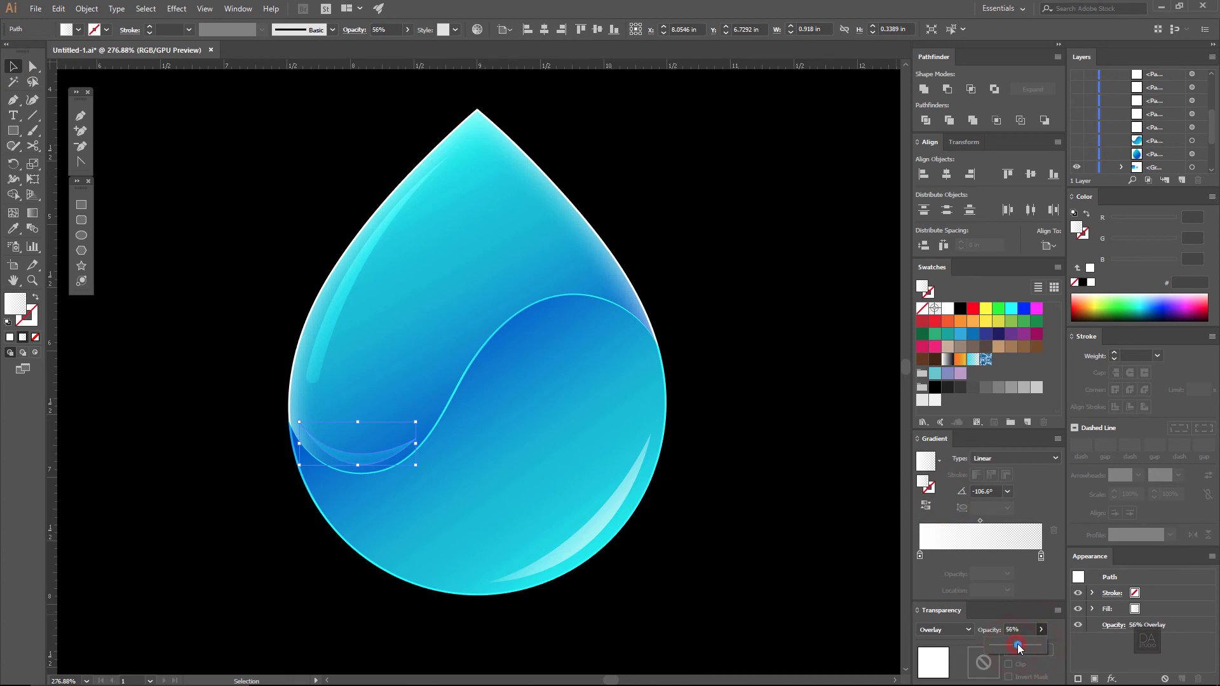
left_click(741, 532)
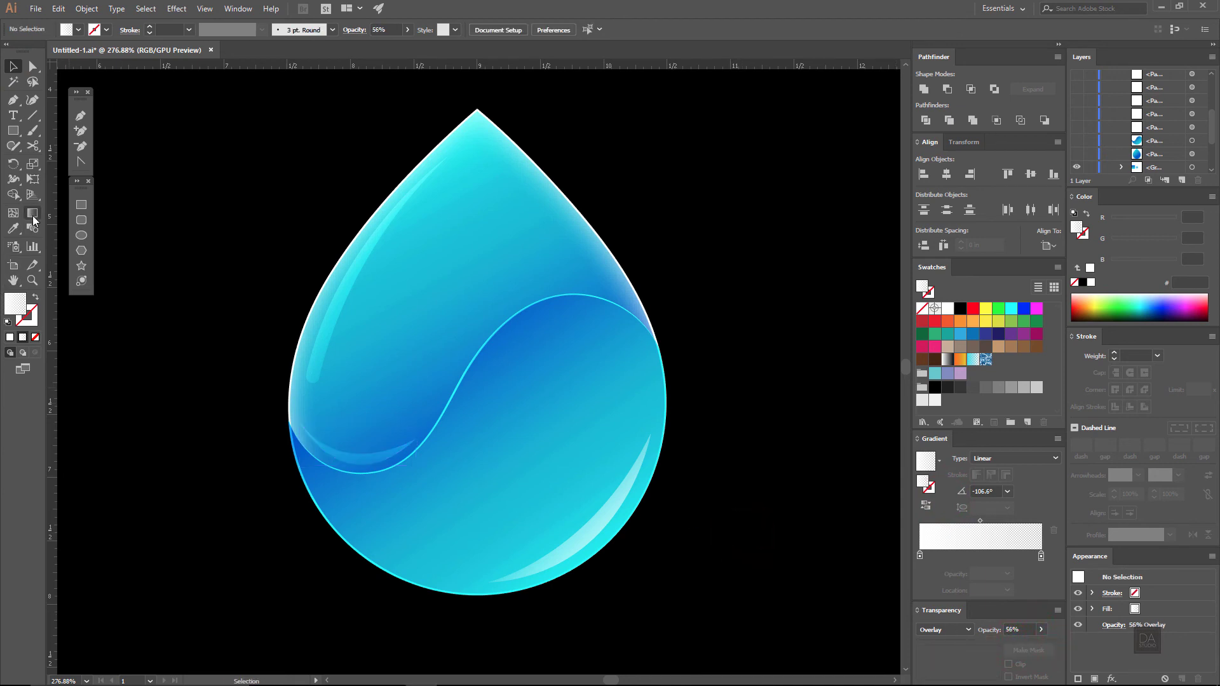
left_click(82, 116)
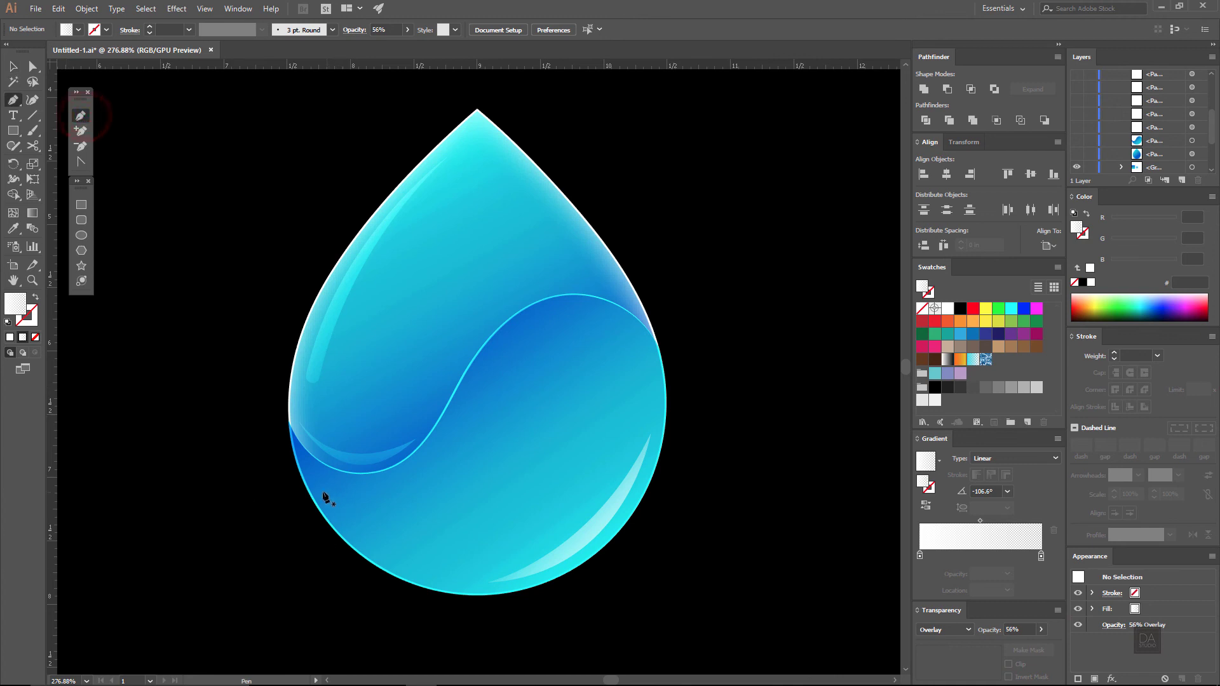
Draw a thin closed highlight streak along the drop's lower-left edge.
mouse_move(314, 487)
left_mouse_down()
mouse_move(467, 591)
mouse_move(594, 600)
left_mouse_up()
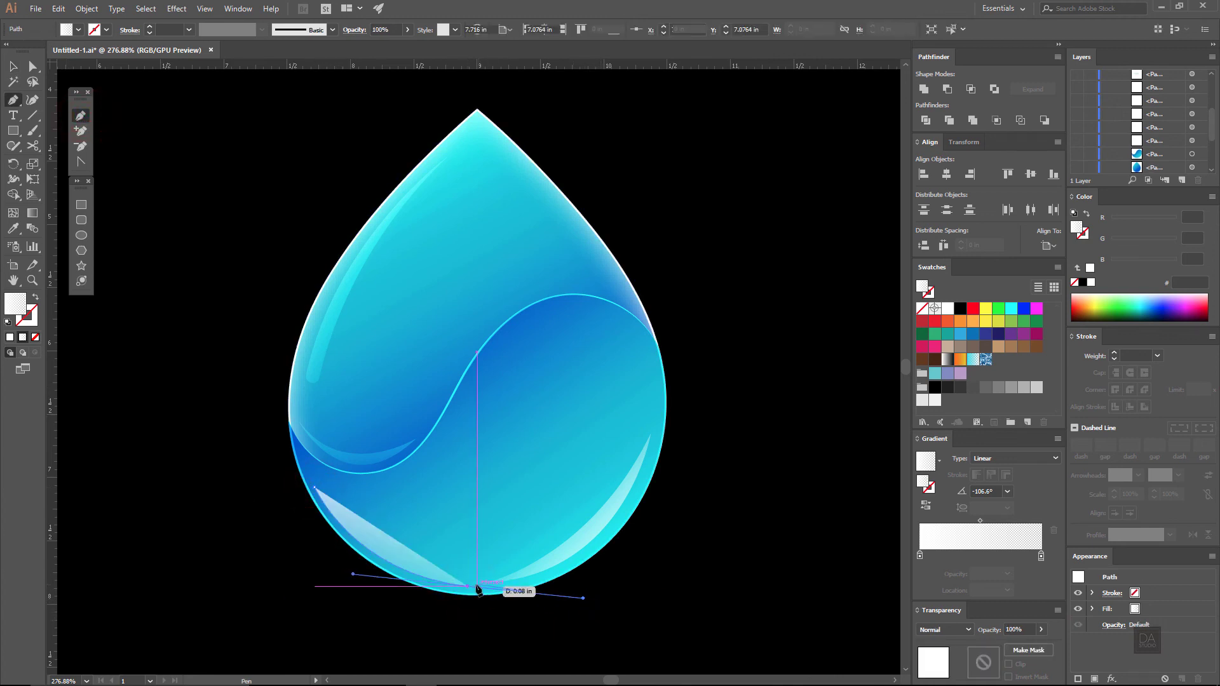
left_click(468, 586)
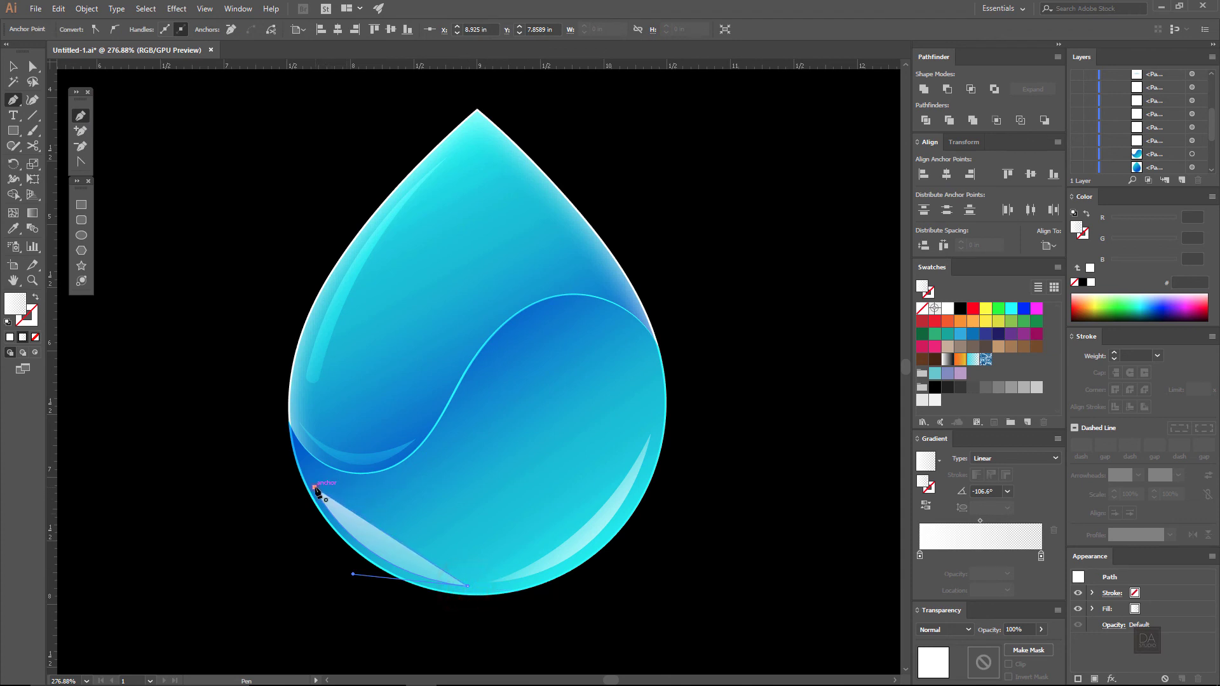
left_click_drag(314, 487, 263, 411)
left_click(239, 424, "ctrl")
Zoom out to view the whole highlighted drop beside the gradient swatches.
left_click_drag(204, 430, 216, 449)
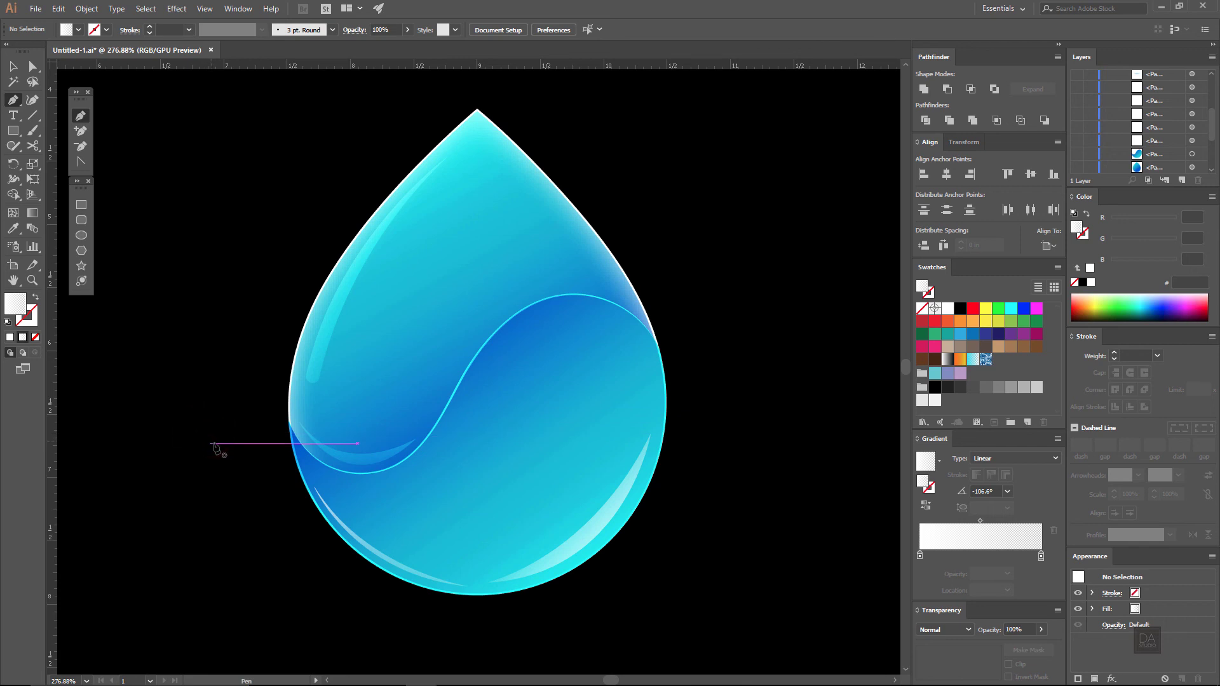
left_click_drag(521, 250, 520, 261)
left_click(456, 452)
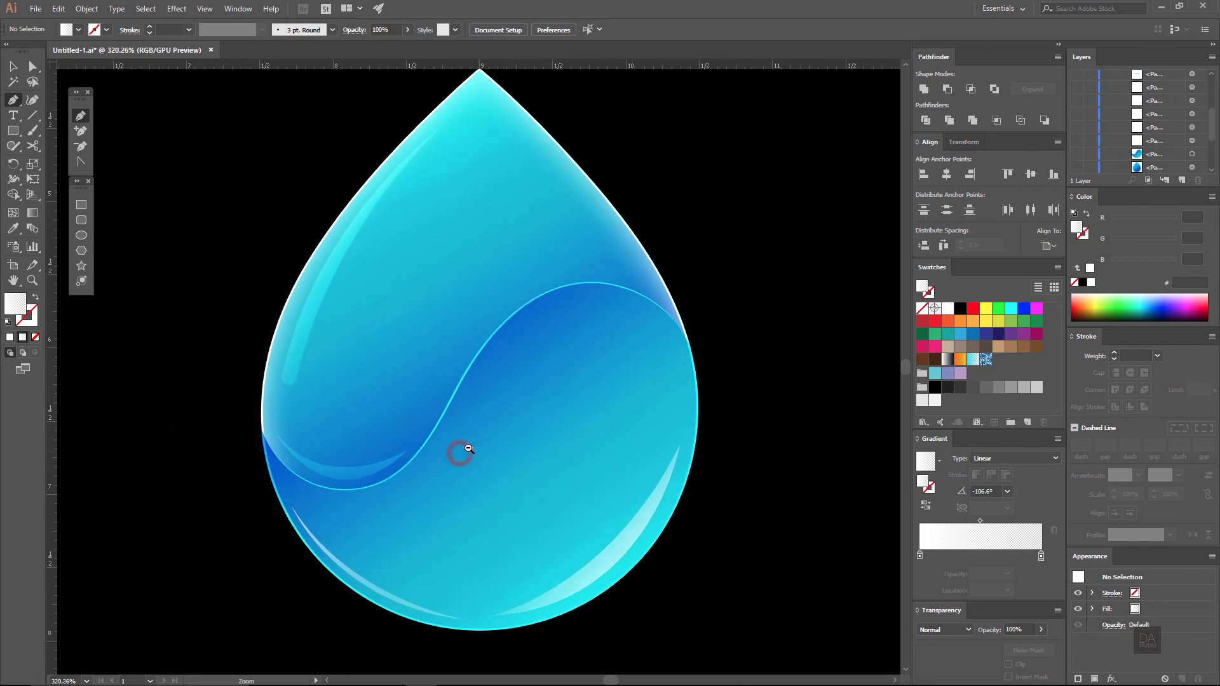
left_click(338, 427, "ctrl+alt")
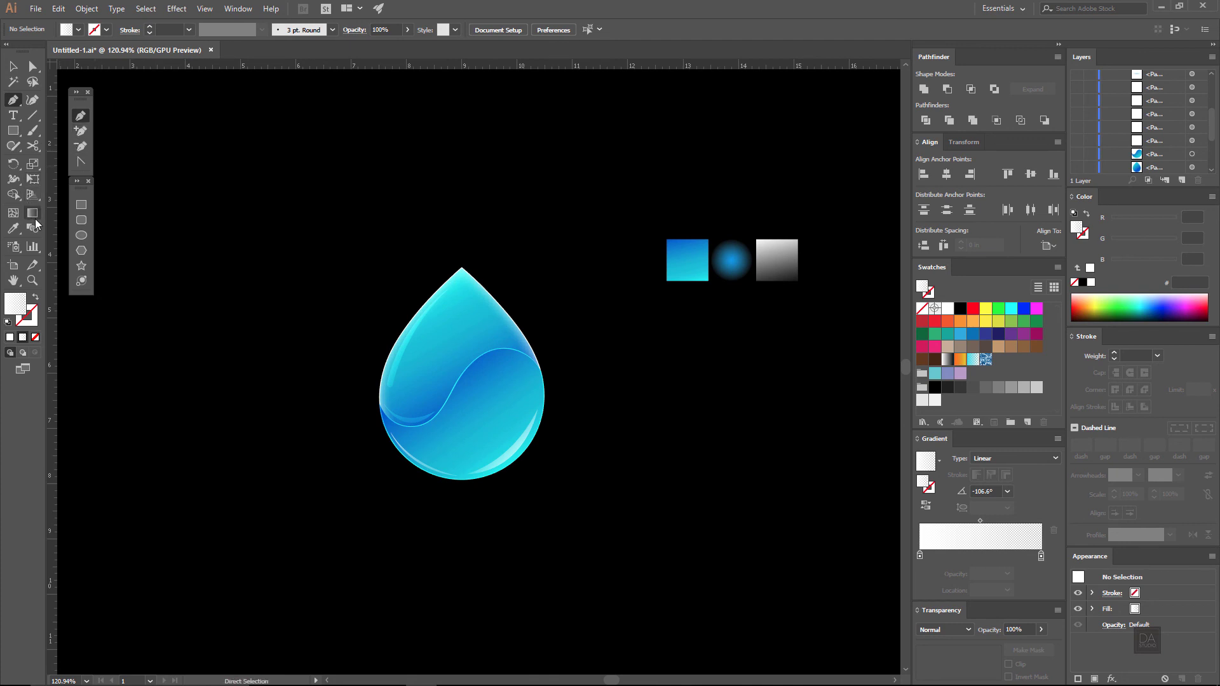
Draw a large circle and give it the radial blue glow from the sample swatch.
left_click(81, 236)
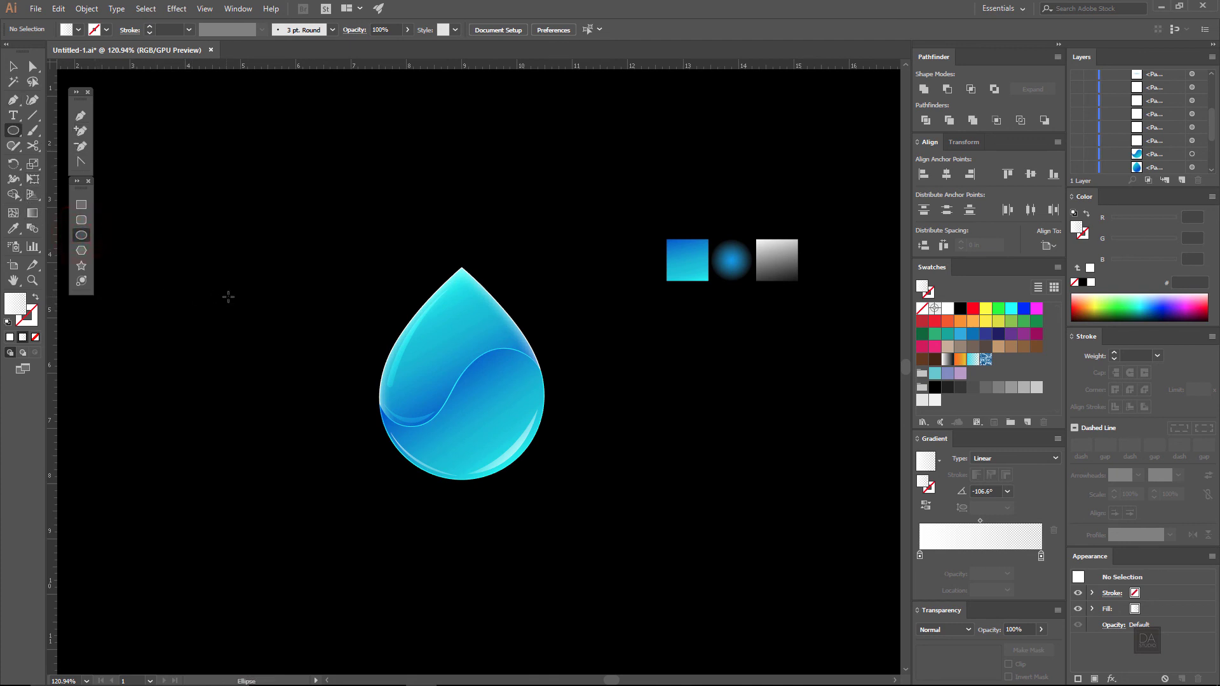
left_click_drag(244, 291, 363, 406)
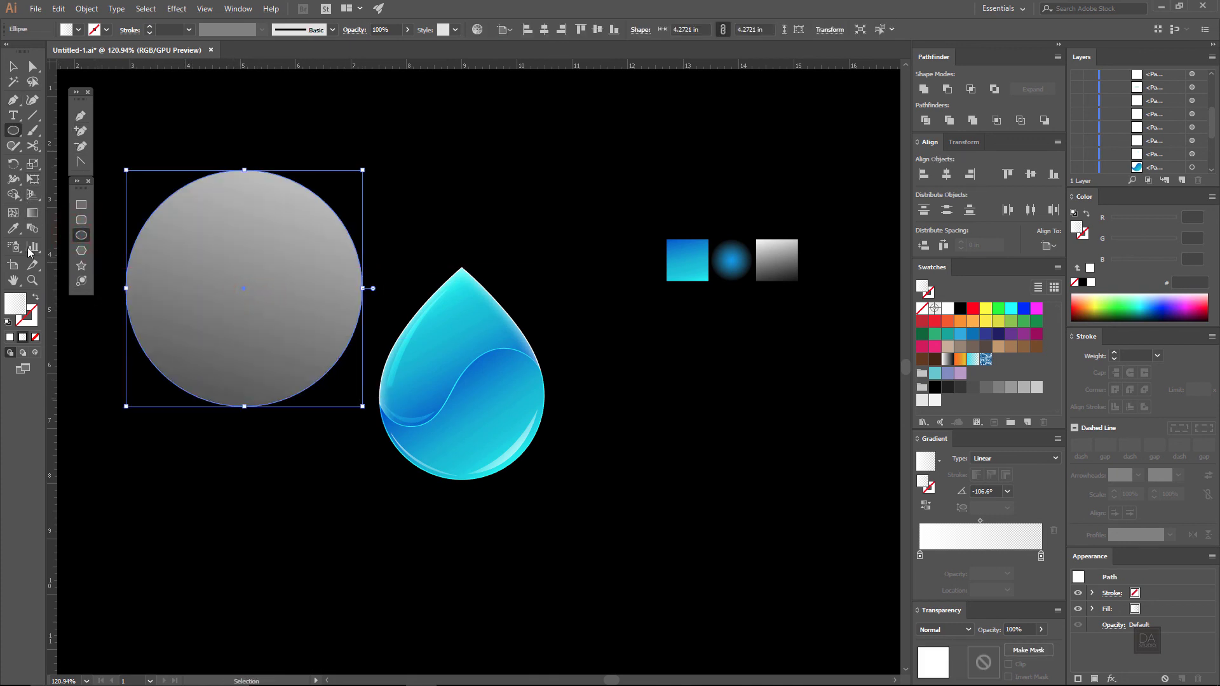
left_click(14, 230)
left_click(734, 258)
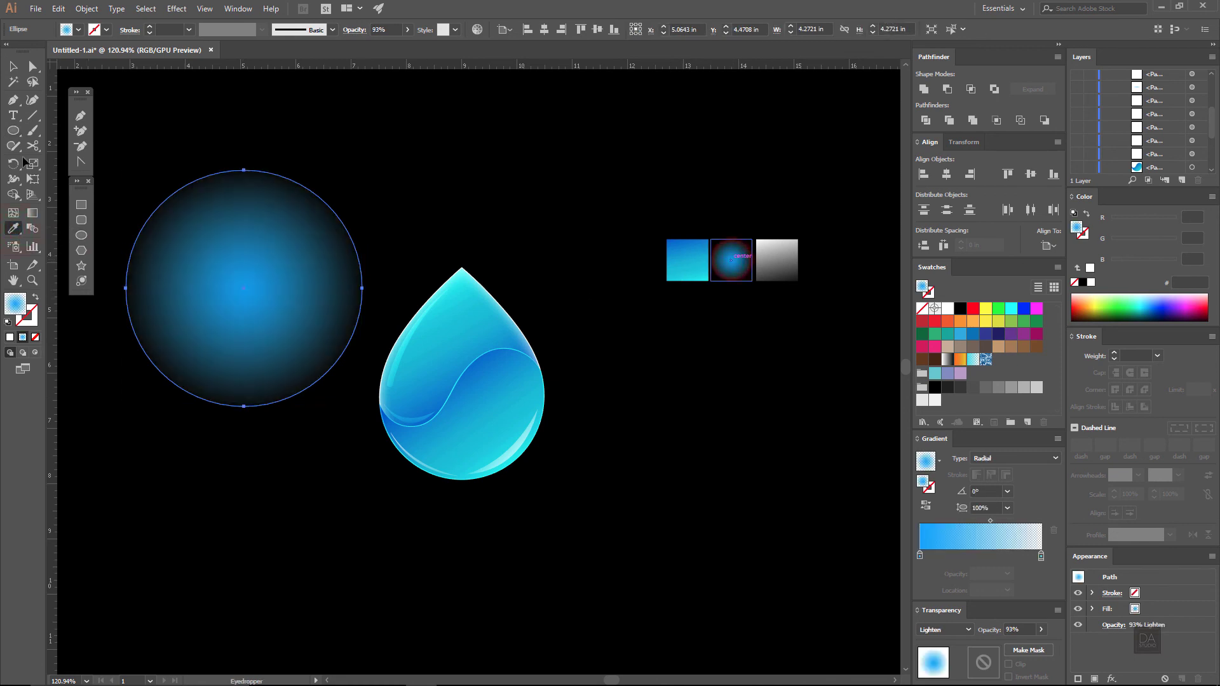
Flatten the circle into a wide ellipse about 5.2 in across, centred beneath the drop.
key("v")
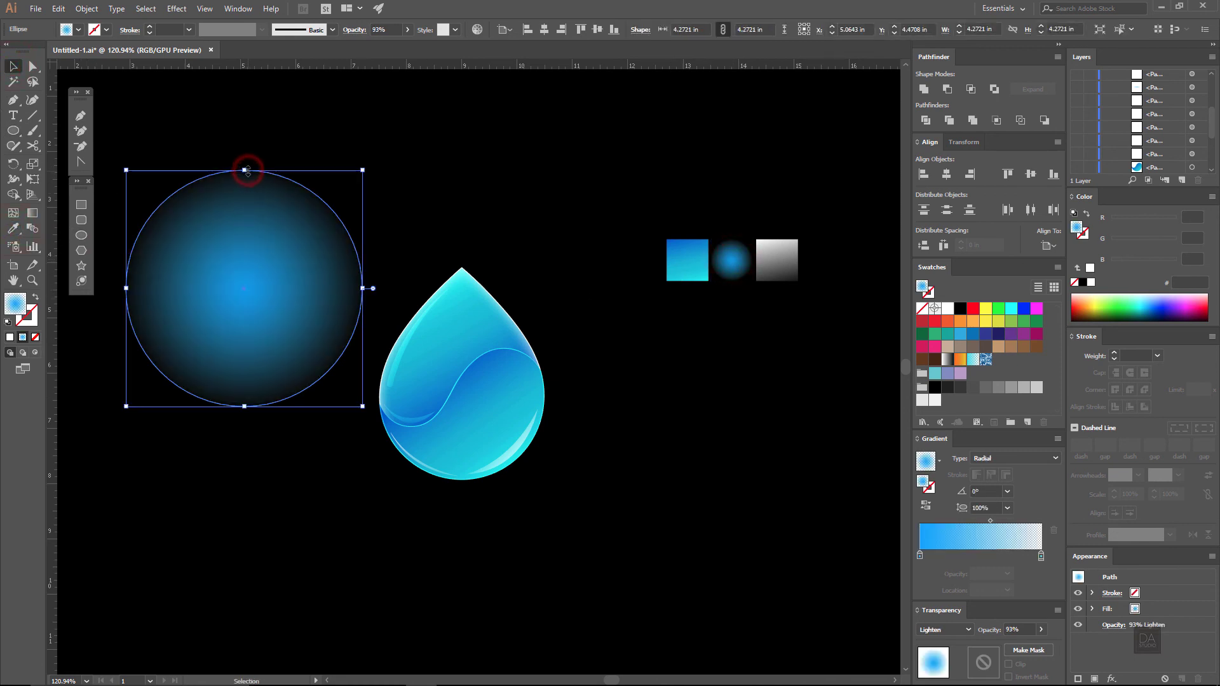
mouse_move(247, 171)
left_mouse_down()
mouse_move(254, 386)
mouse_move(486, 512)
left_mouse_up()
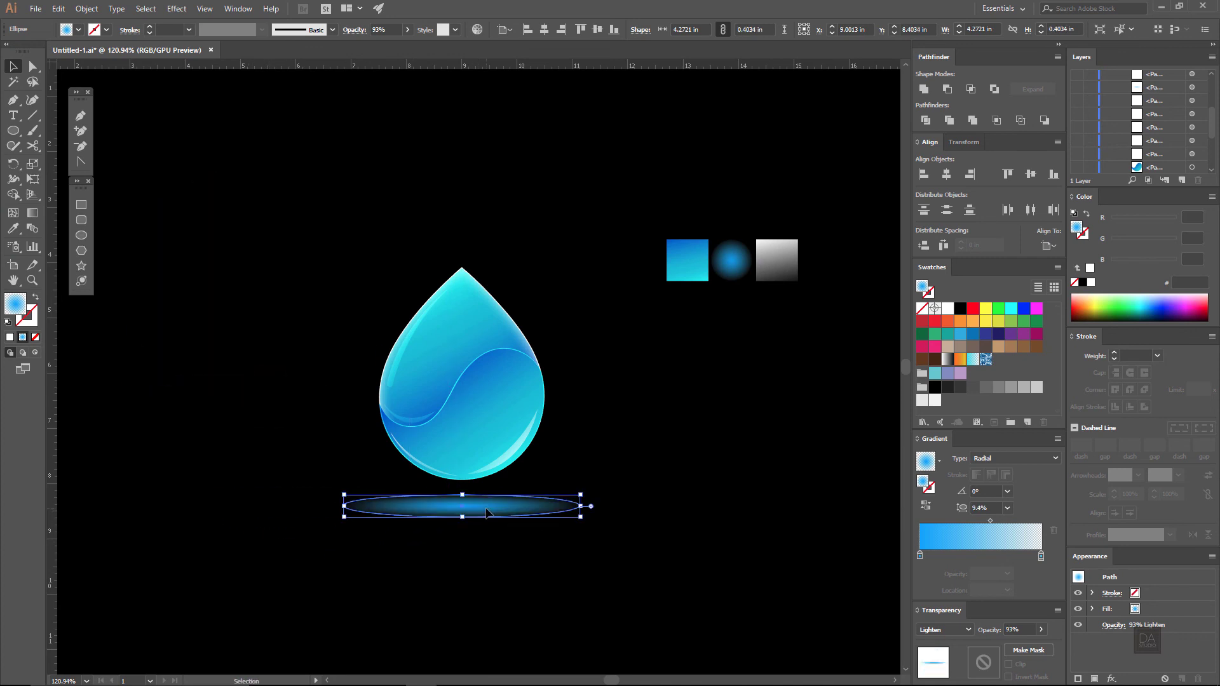
left_click_drag(581, 507, 607, 506)
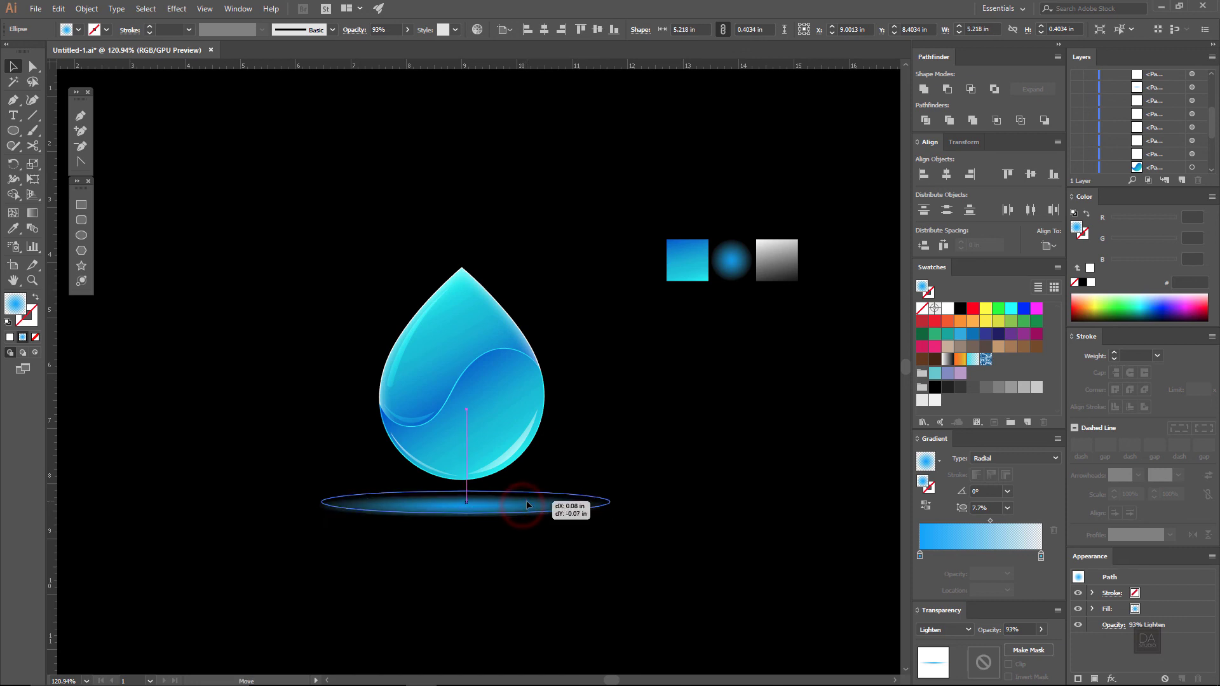
left_click_drag(525, 509, 530, 505)
left_click(575, 205)
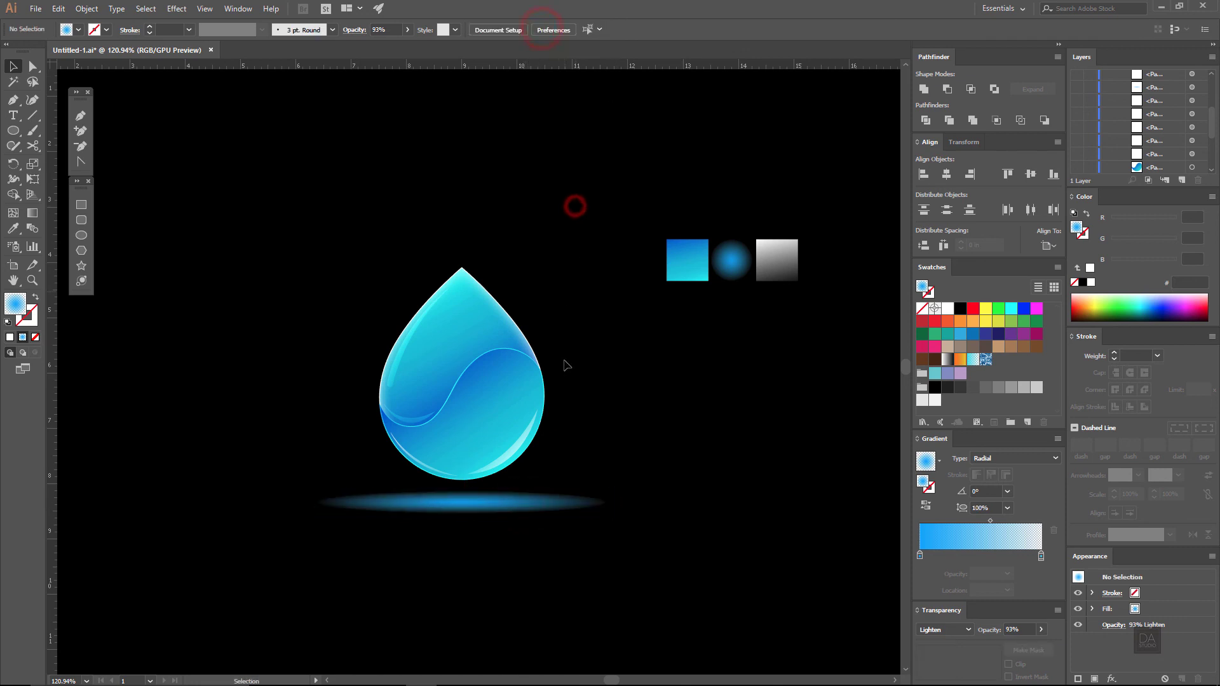
left_click(550, 508)
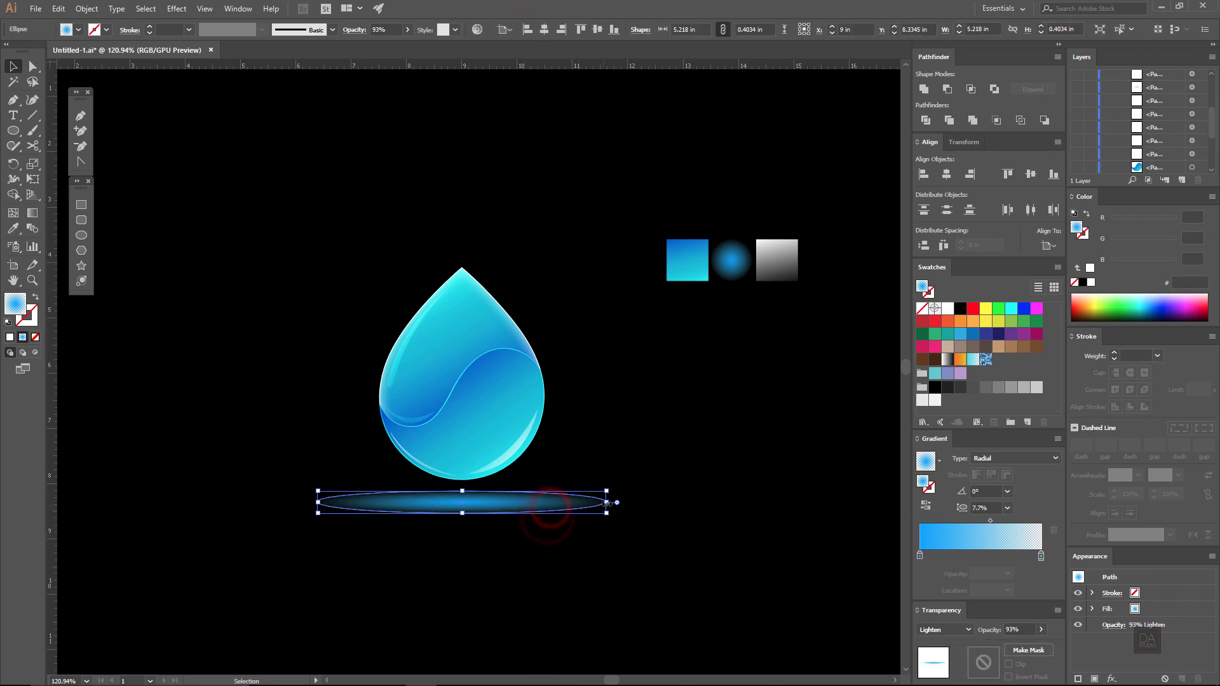
mouse_move(605, 503)
left_mouse_down()
mouse_move(593, 504)
mouse_move(605, 525)
left_mouse_up()
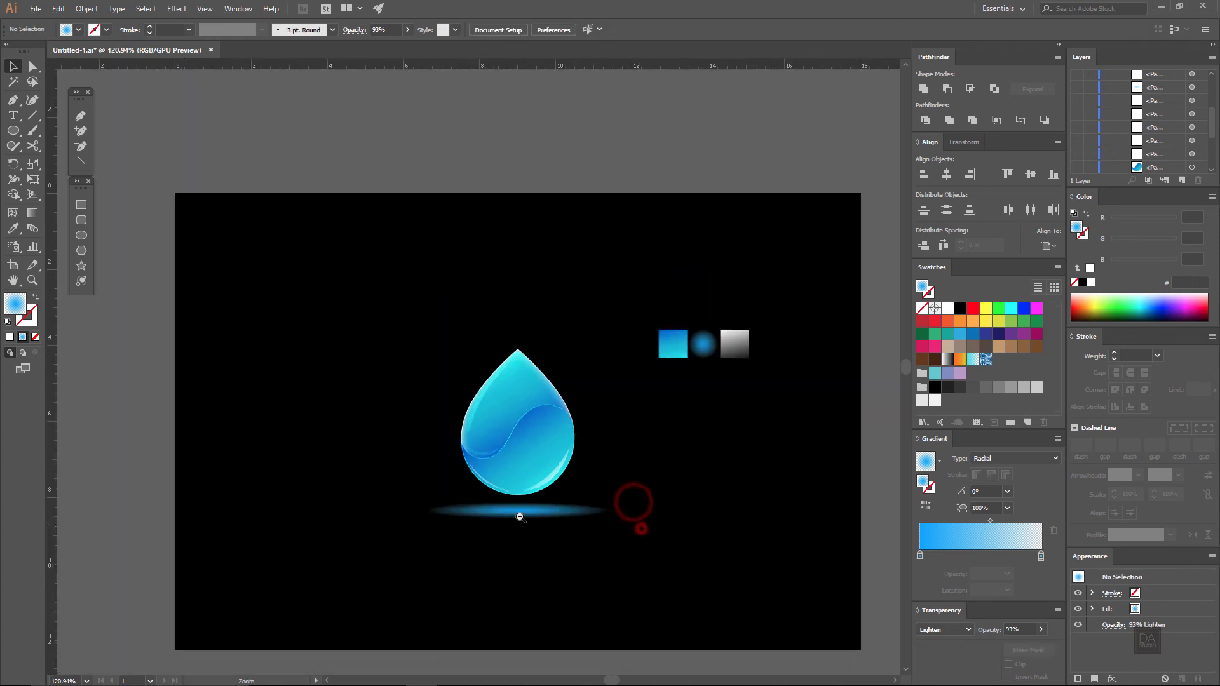
Apply a roughly 2-pixel Gaussian Blur to the blue shadow ellipse for a diffuse glow.
left_click(567, 509)
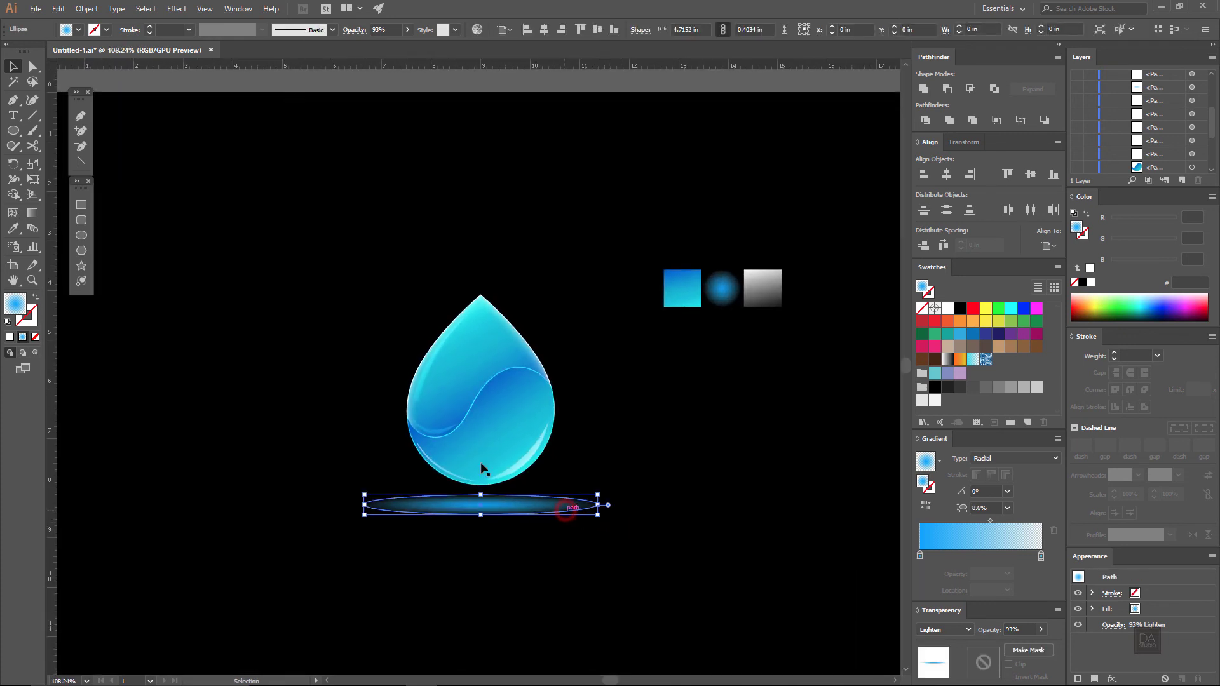
left_click(177, 8)
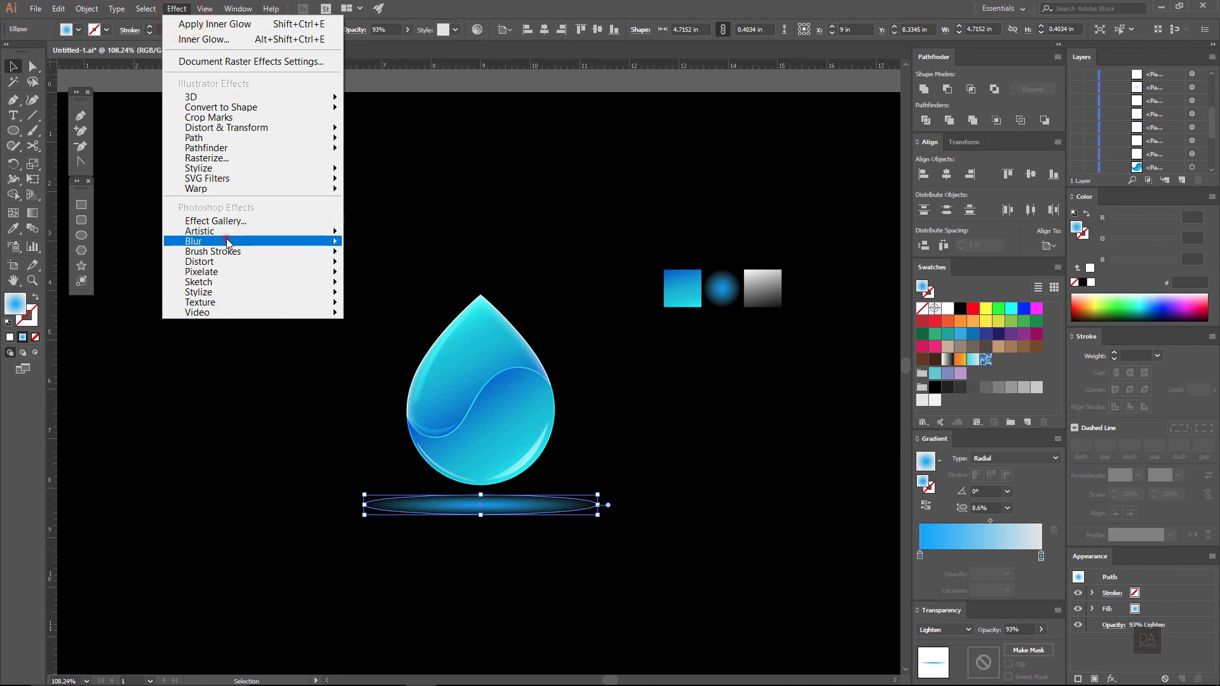
left_click(154, 242)
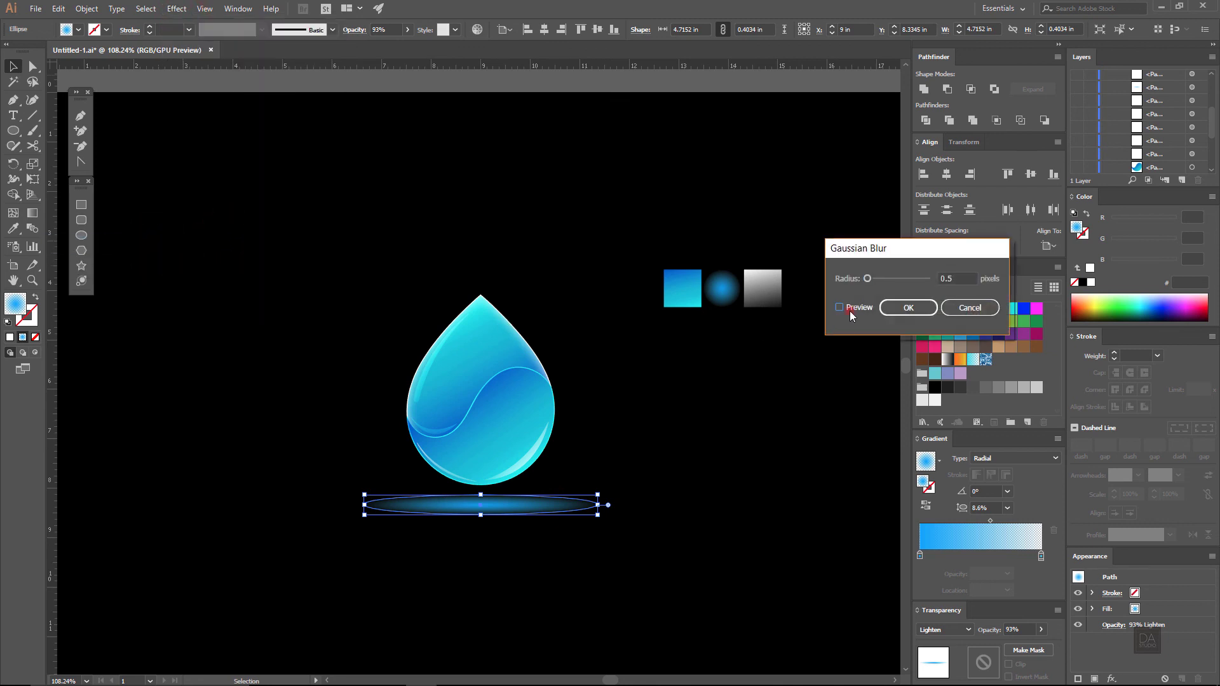
left_click_drag(867, 279, 872, 278)
left_click(888, 307)
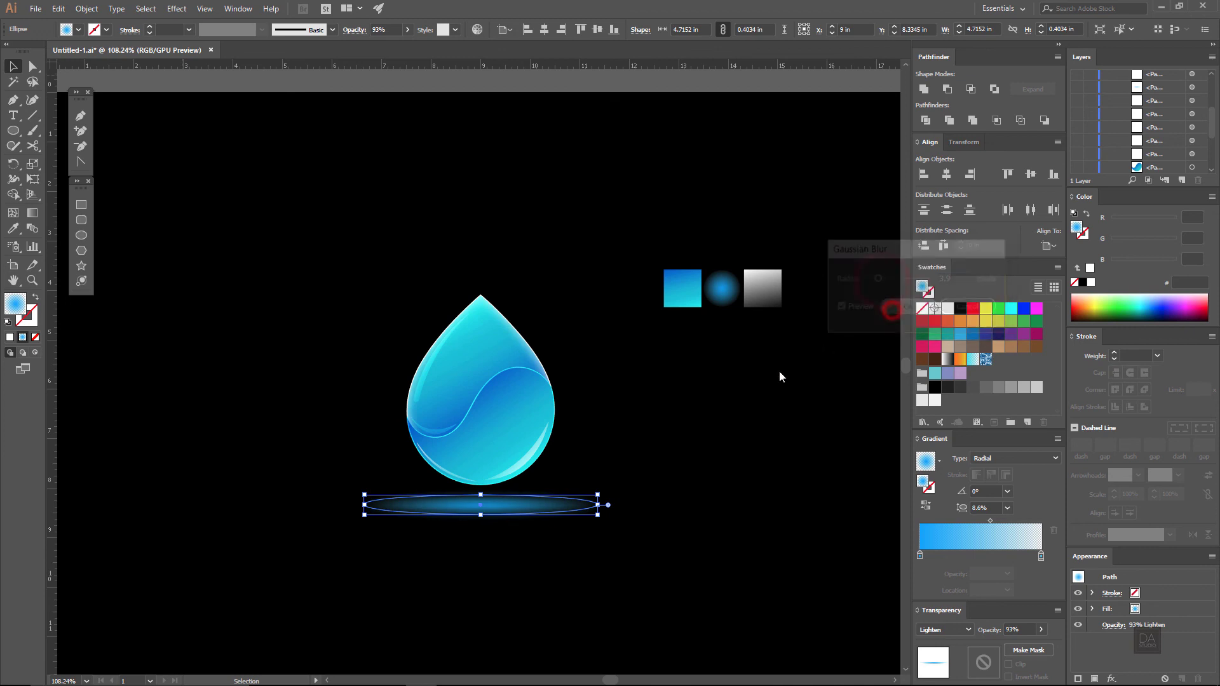
left_click(711, 417)
mouse_move(679, 448)
left_mouse_down()
mouse_move(614, 453)
mouse_move(656, 465)
left_mouse_up()
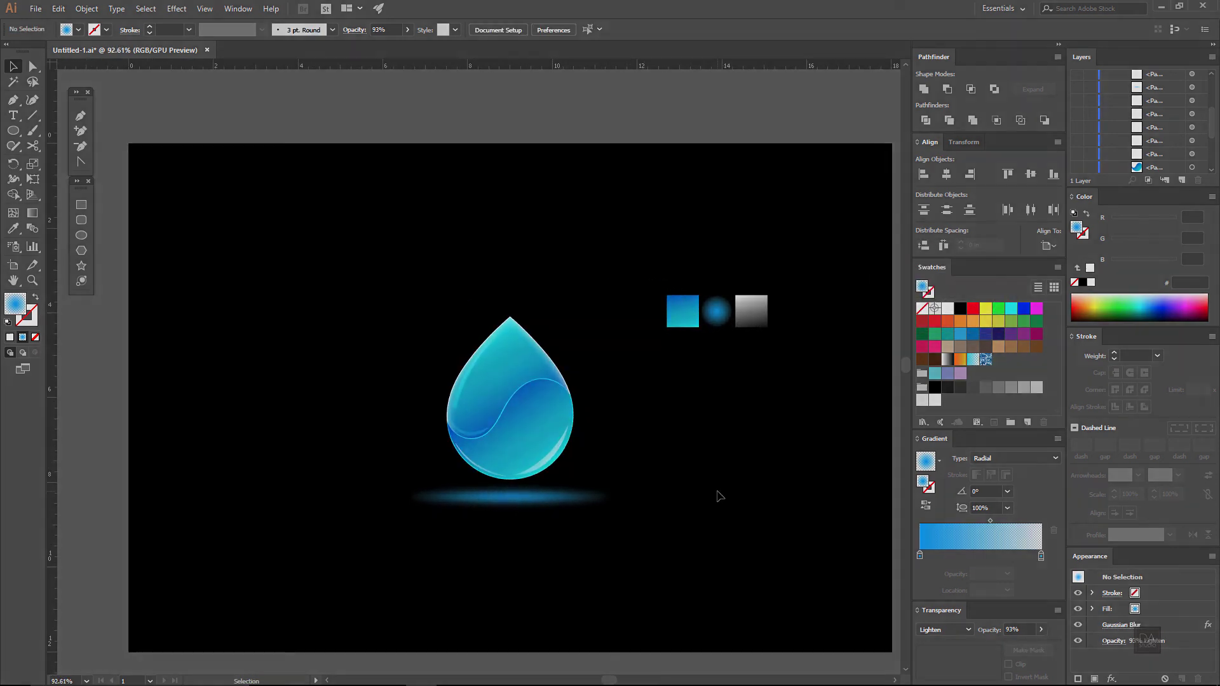